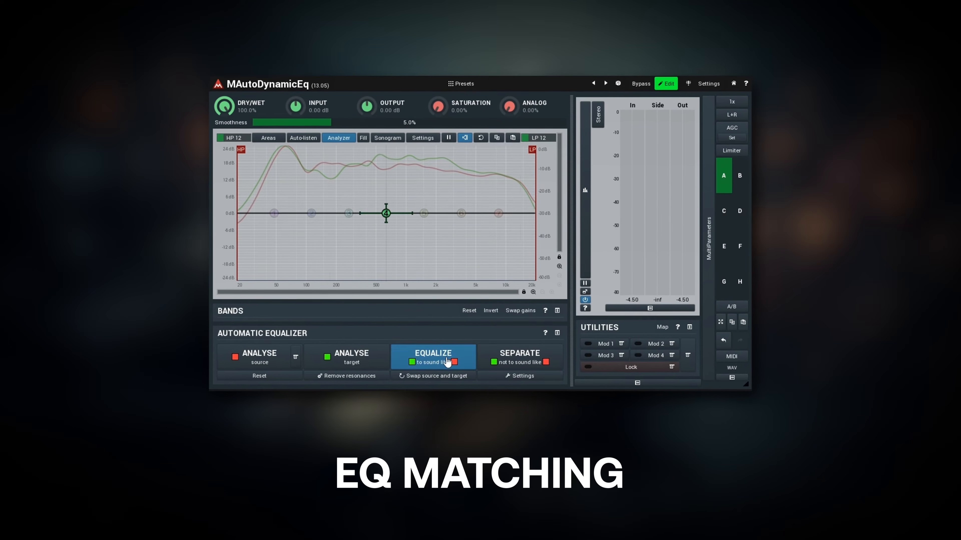
click(433, 356)
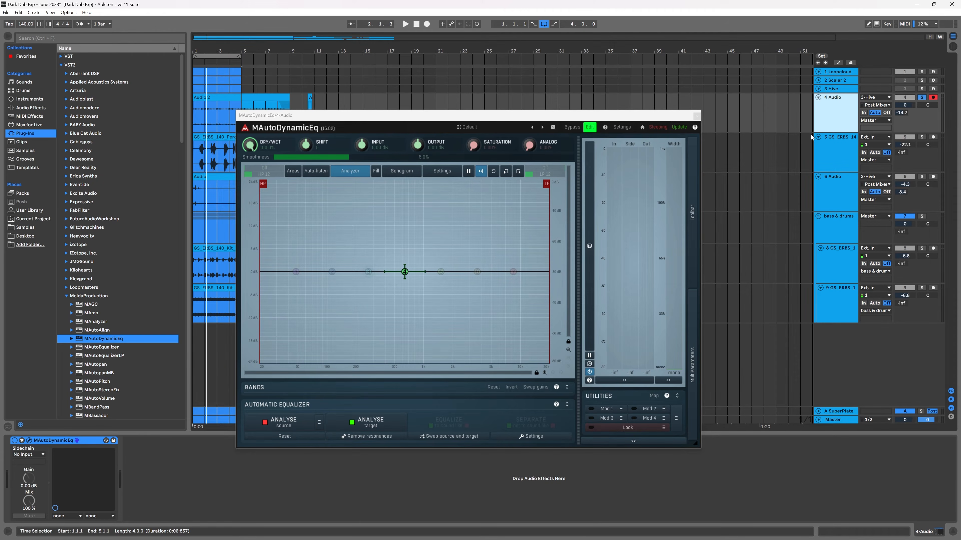
- Unsolo the 4 Audio track and play the full mix to hear the sound in context
click(923, 98)
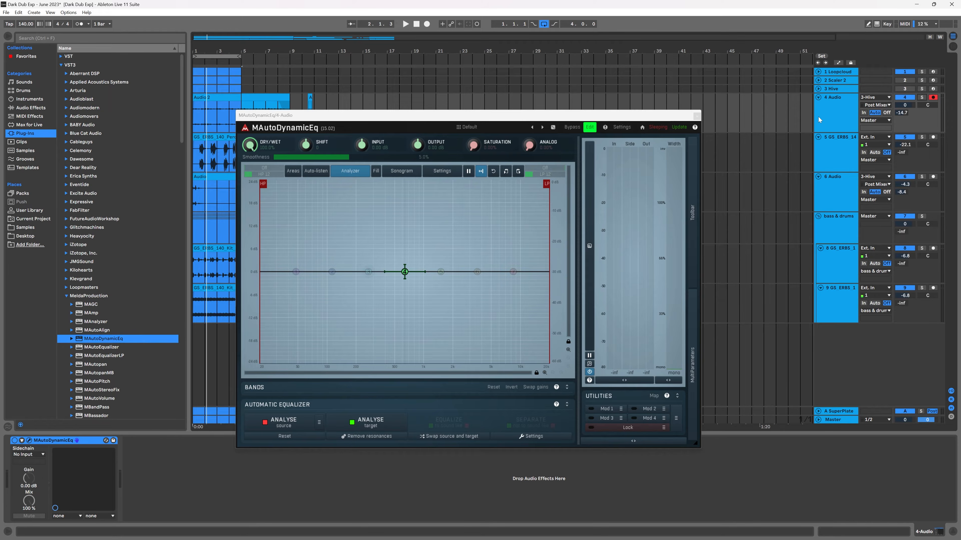
key(space)
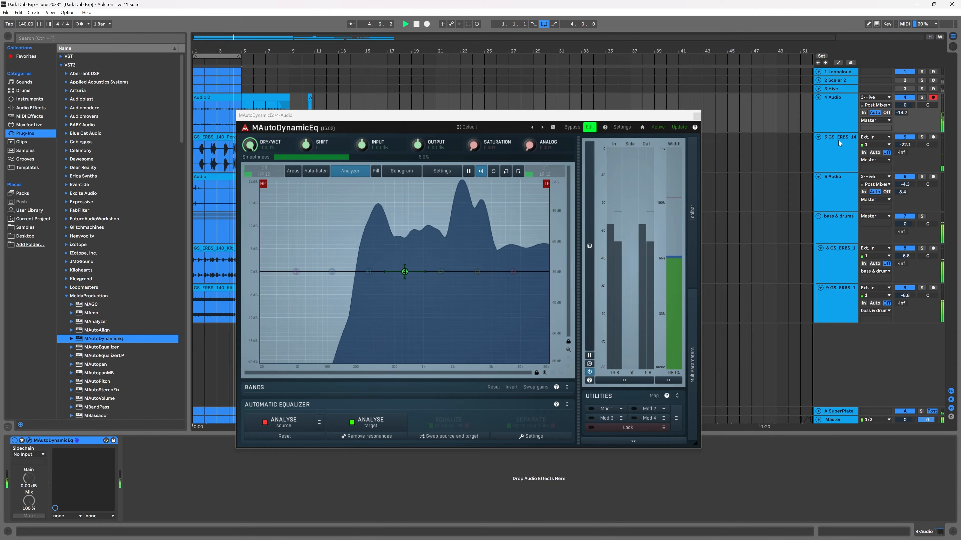
key(space)
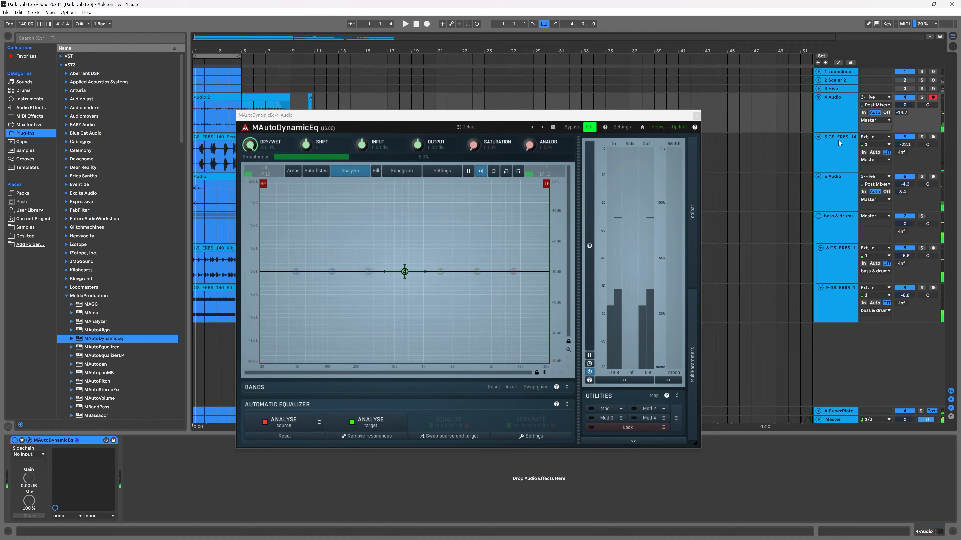
- Solo the 4 Audio track and play it on its own to check its spectrum
click(922, 98)
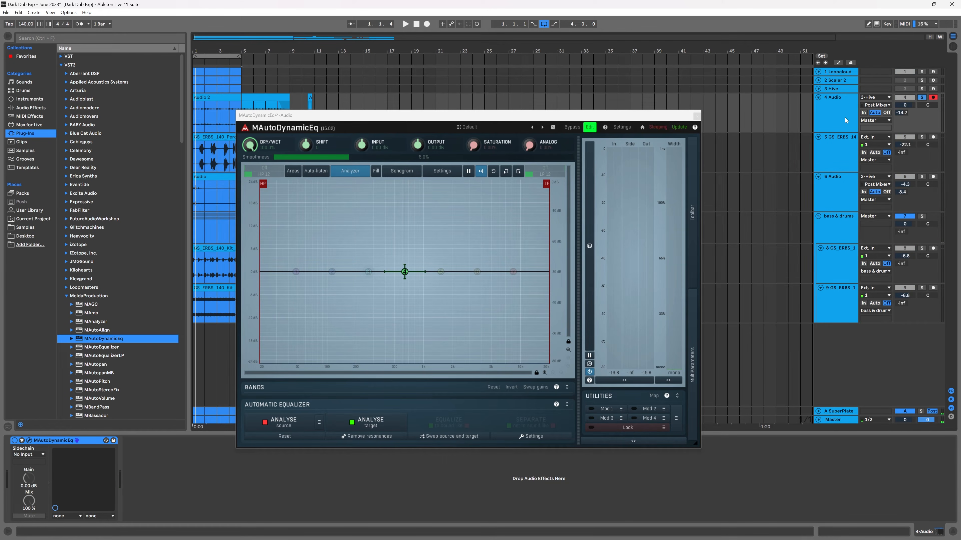
key(space)
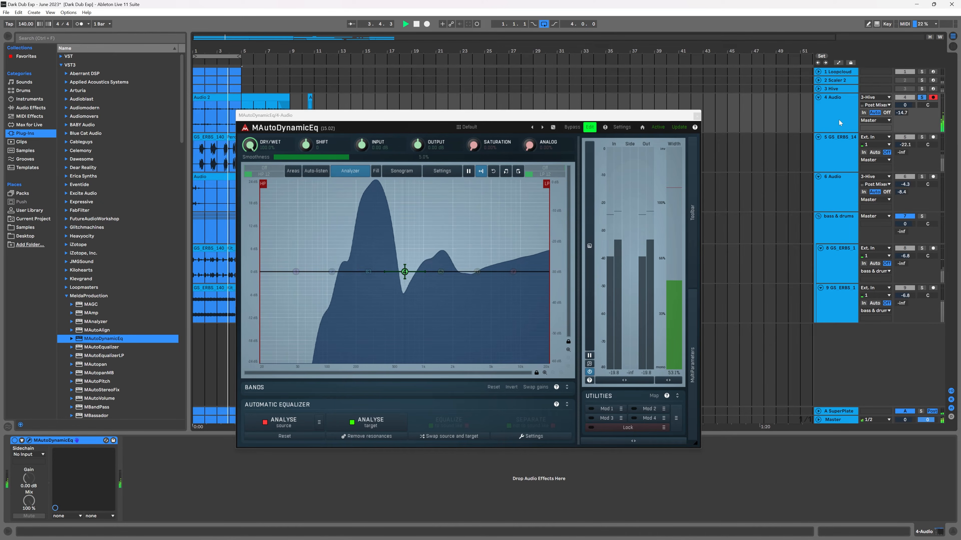
key(space)
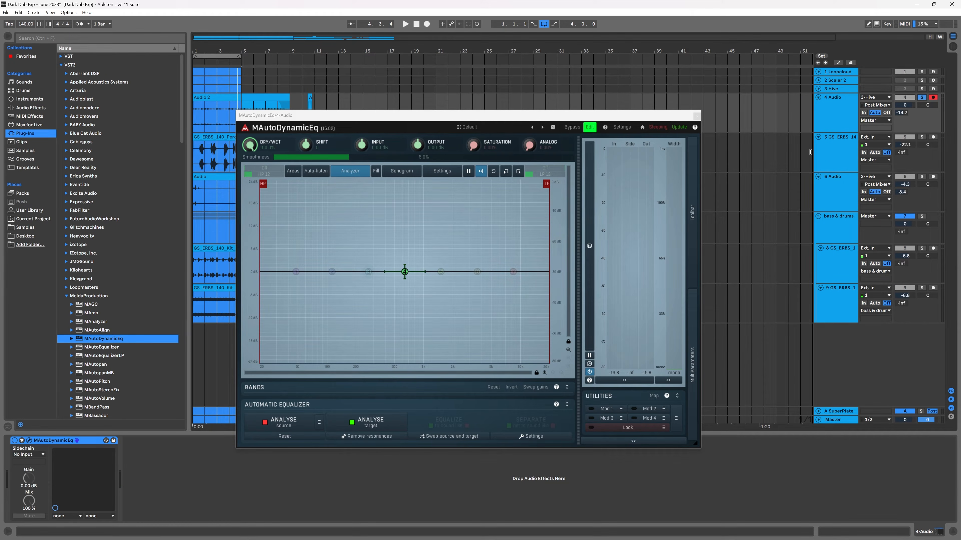
- Shape band 4 into a narrow boost of about 22 dB near 740 Hz and play the soloed track through it
drag(404, 272, 413, 200)
scroll(413, 199, up, 5)
scroll(413, 200, up, 4)
drag(413, 199, 412, 188)
key(space)
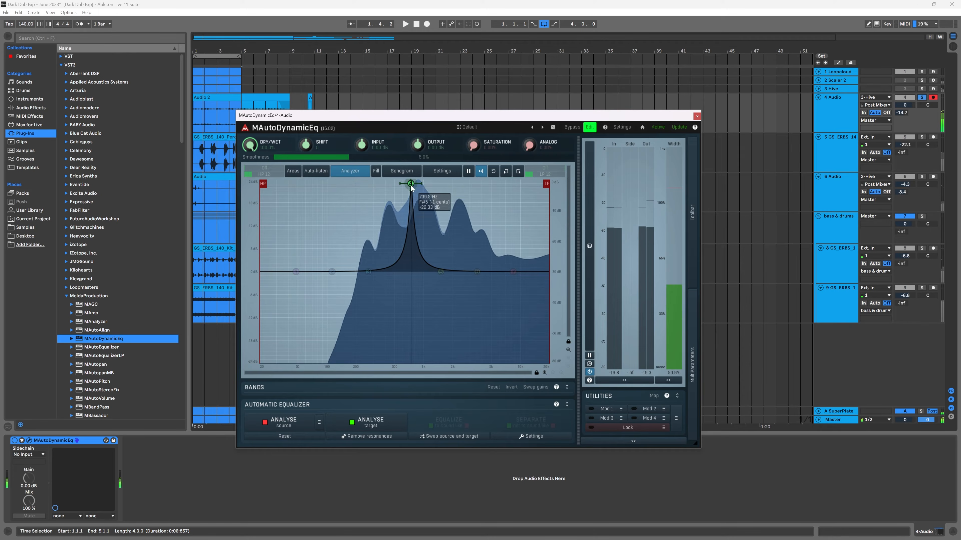
- Turn on Auto-listen and sweep the boosted band up to about 1.5 kHz to hunt for a resonance
click(325, 173)
drag(411, 183, 441, 180)
key(space)
key(space)
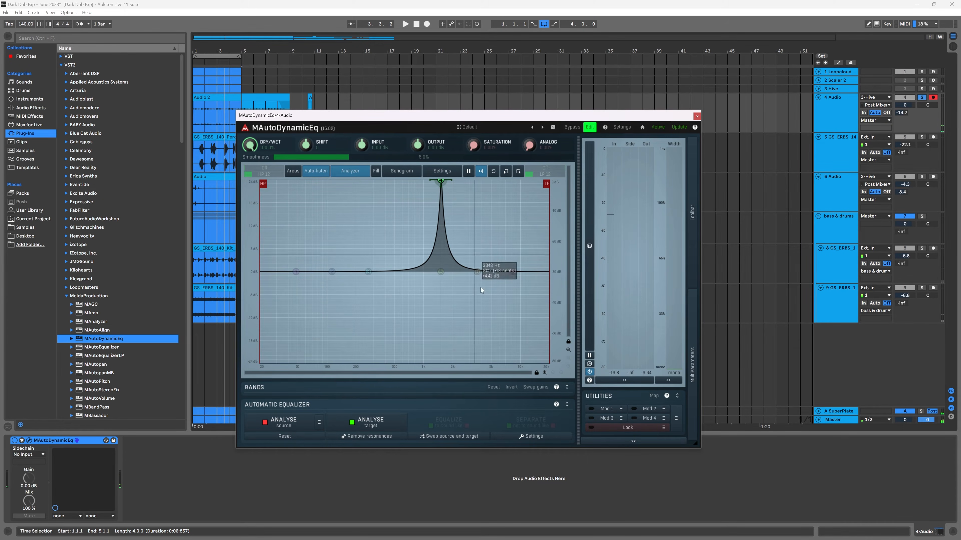
- Invert band 4 into a narrow cut near 1.5 kHz, audition it, and restore the Default preset
click(510, 388)
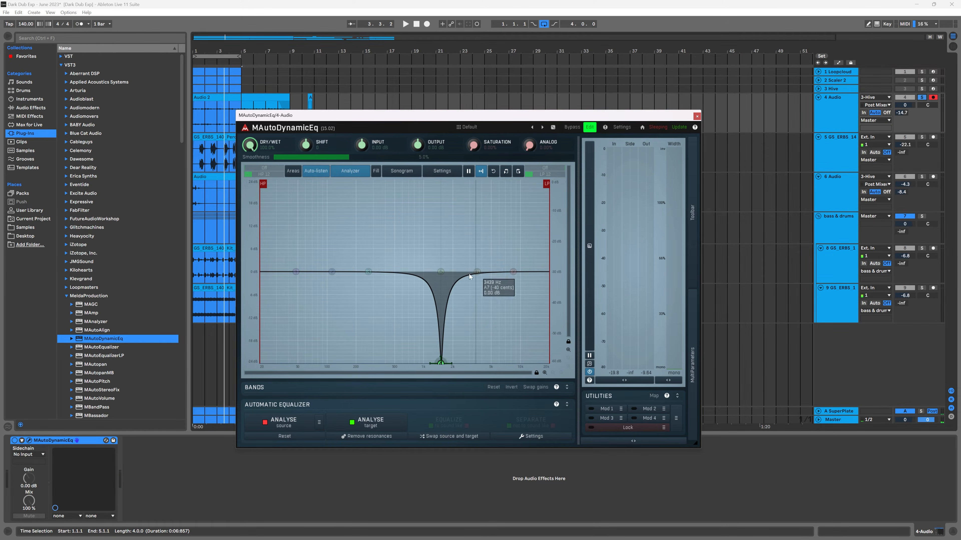
drag(441, 366, 442, 362)
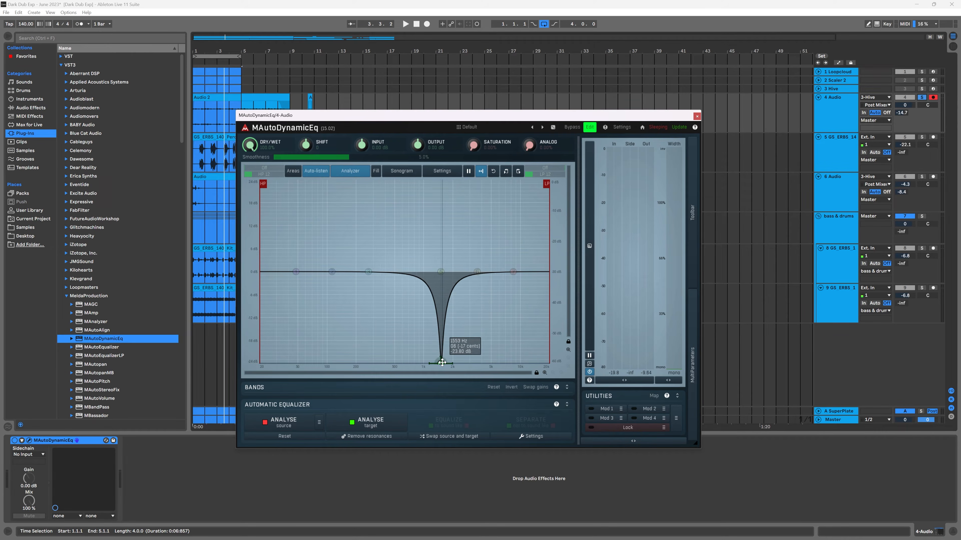
key(space)
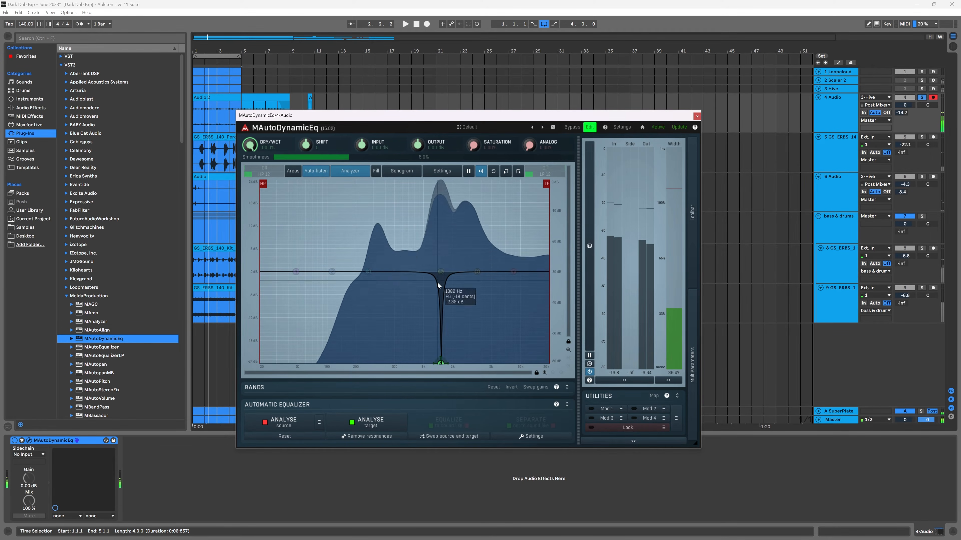
key(space)
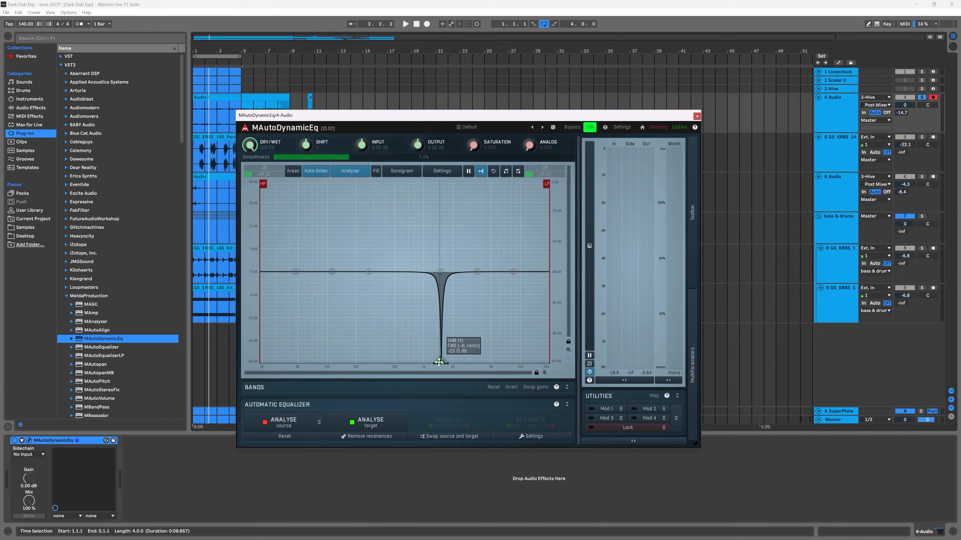
click(472, 128)
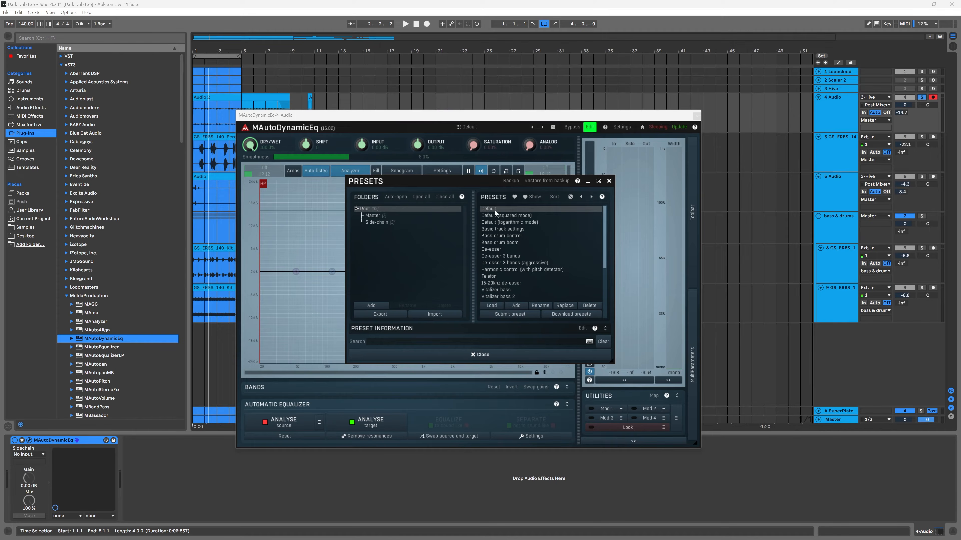
click(475, 355)
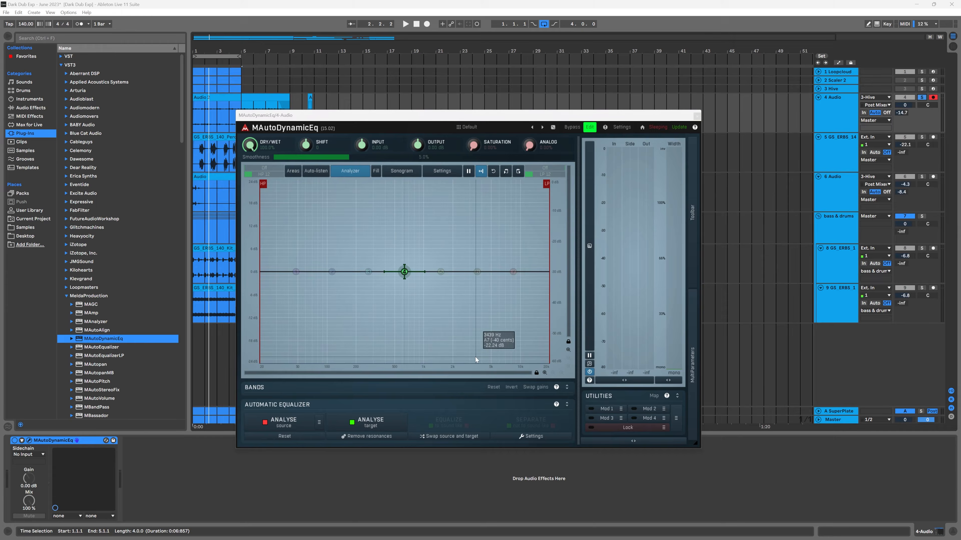
- Analyse the soloed 4 Audio track as the automatic equalizer's target during playback and finish the analysis
click(366, 423)
key(space)
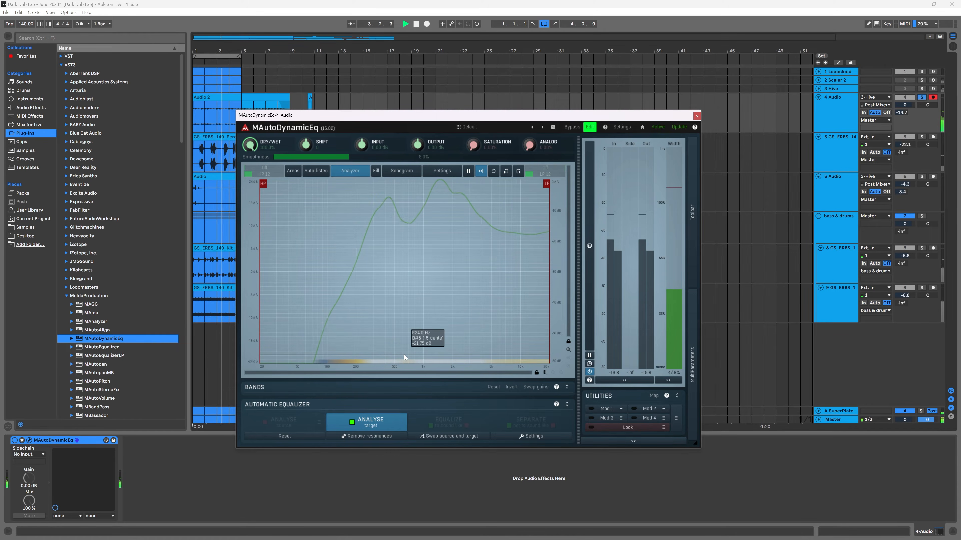
key(space)
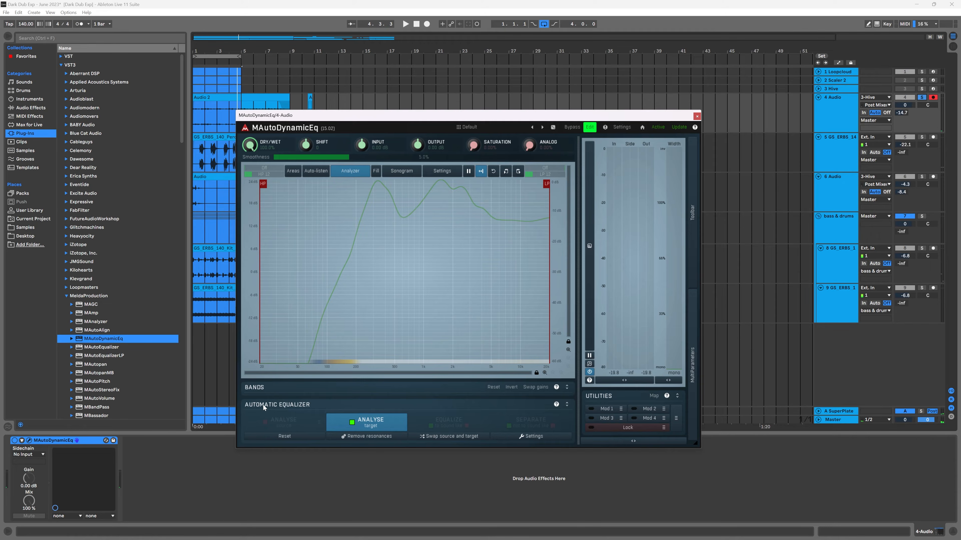
click(567, 405)
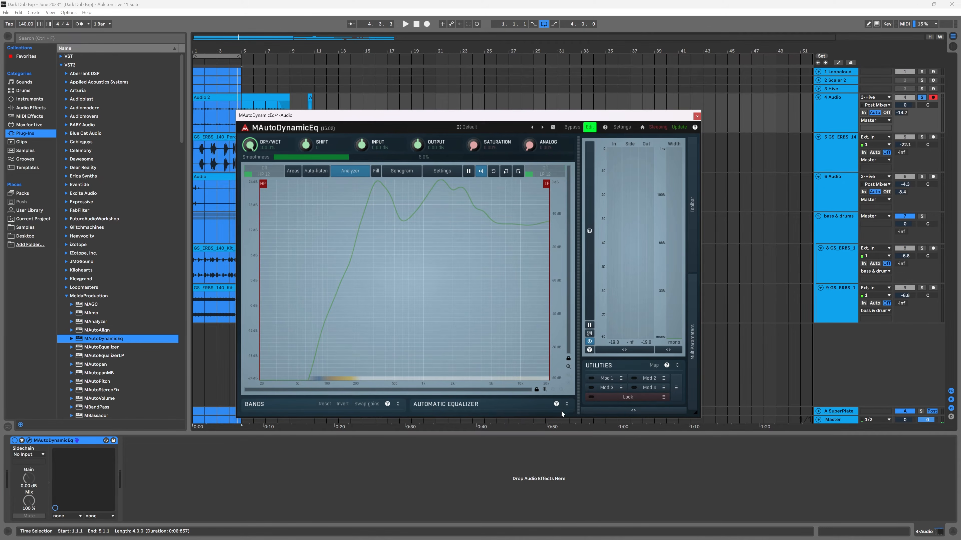
click(566, 404)
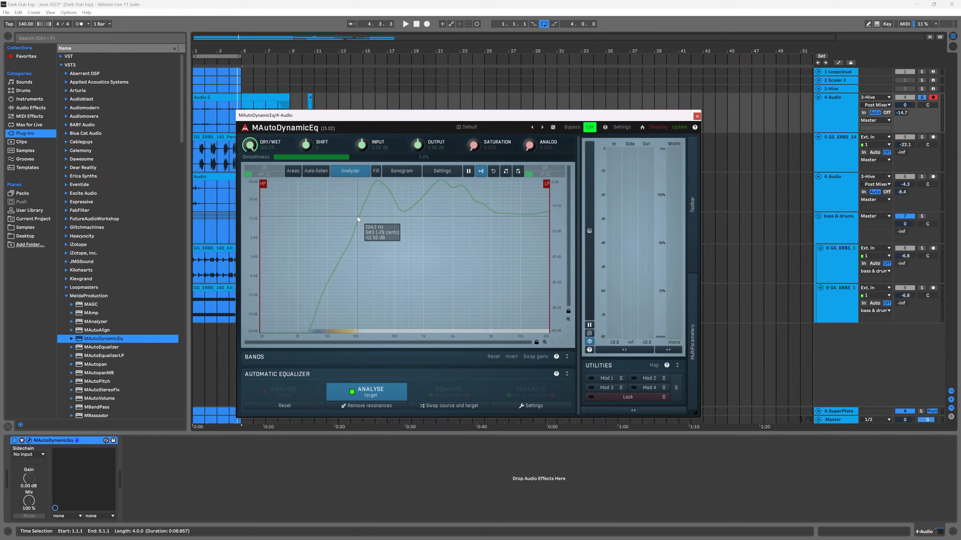
click(366, 393)
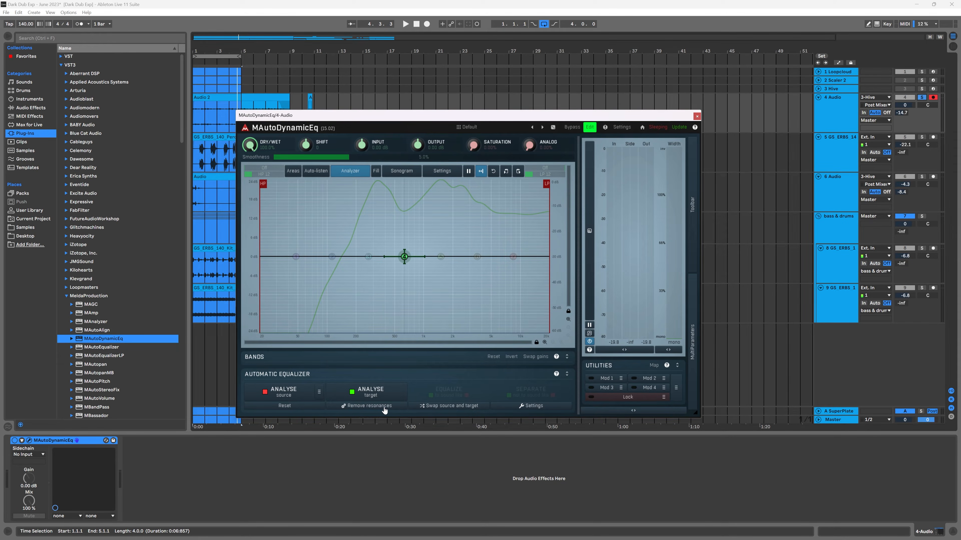
- Remove resonances with the automatic equalizer and compare the track with the plugin bypassed and active during playback
click(381, 409)
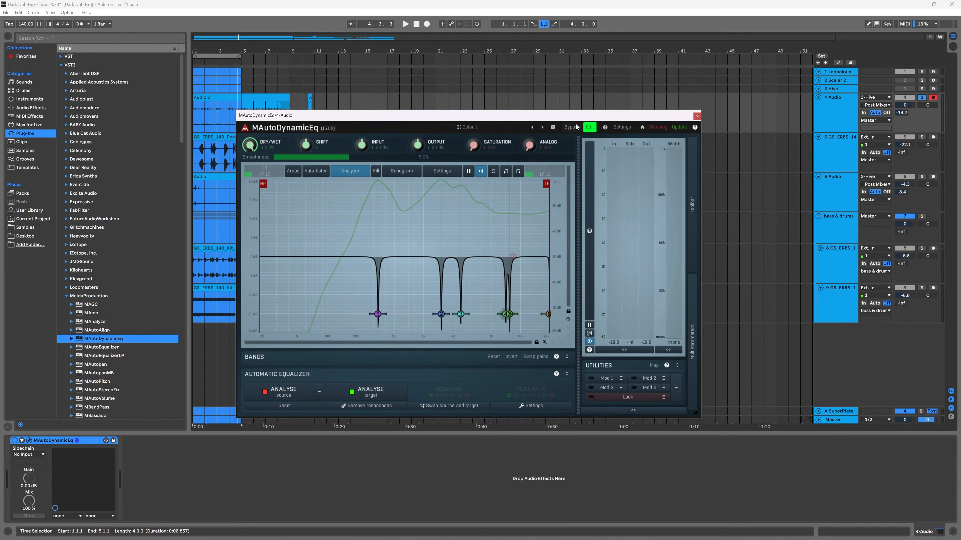
key(space)
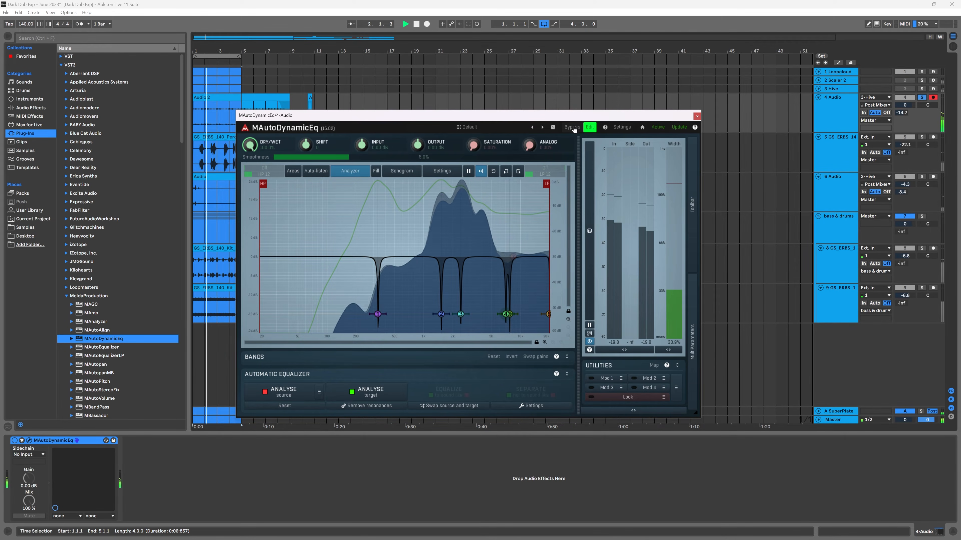
click(572, 127)
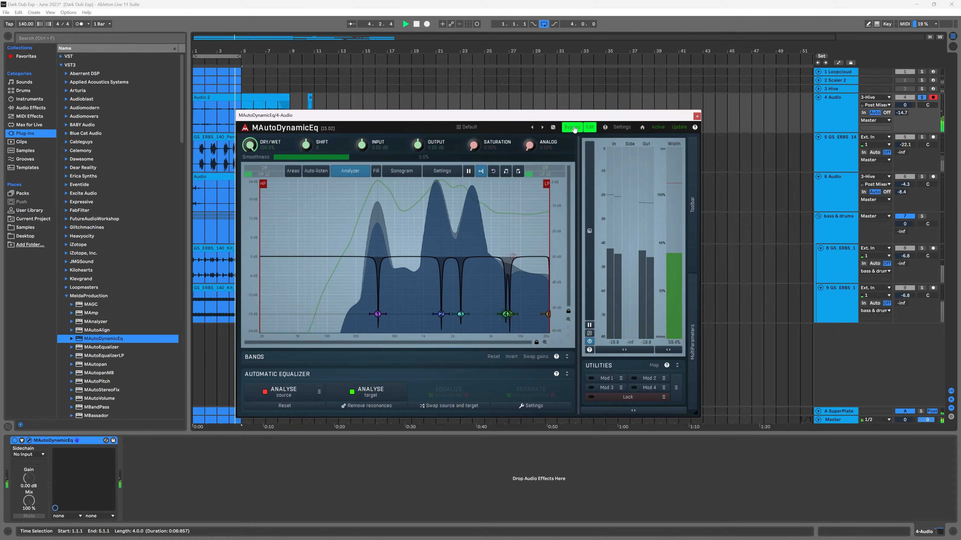
click(572, 127)
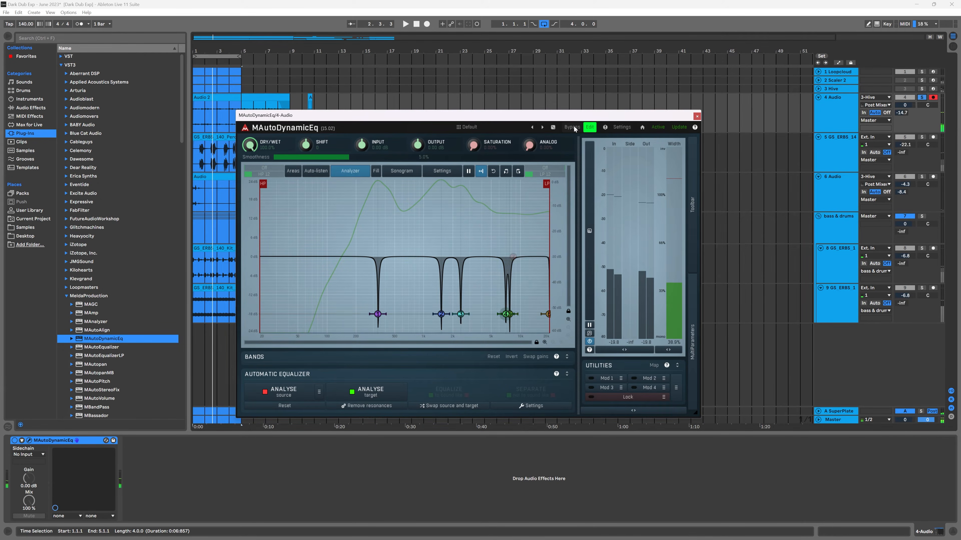
key(space)
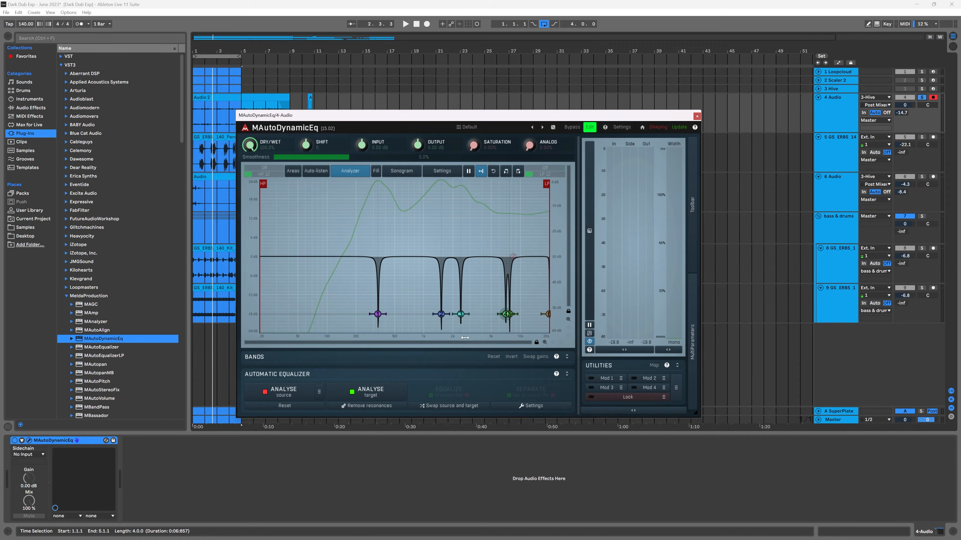
- Change bands 1, 2 and 3 from notch to Peak filters and adjust band 3's dynamics
click(568, 356)
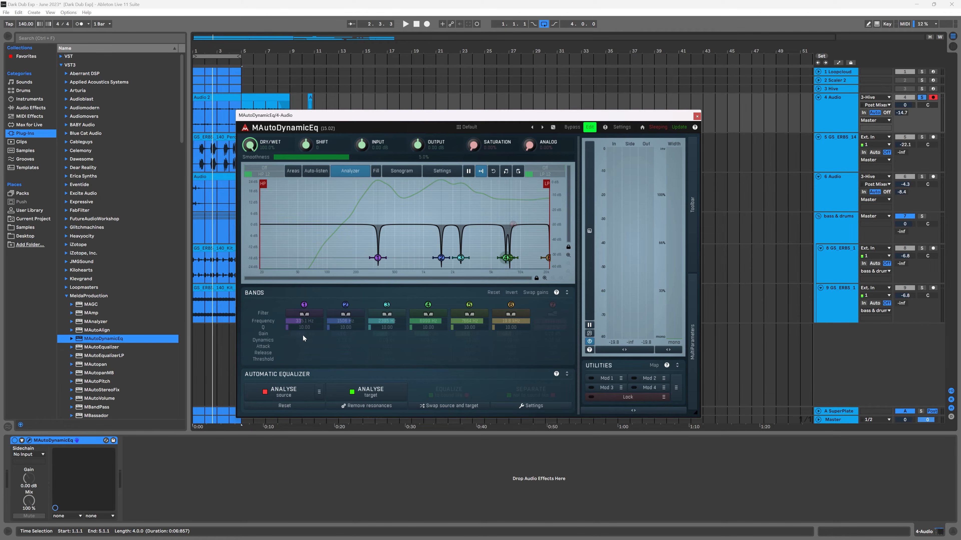
click(306, 313)
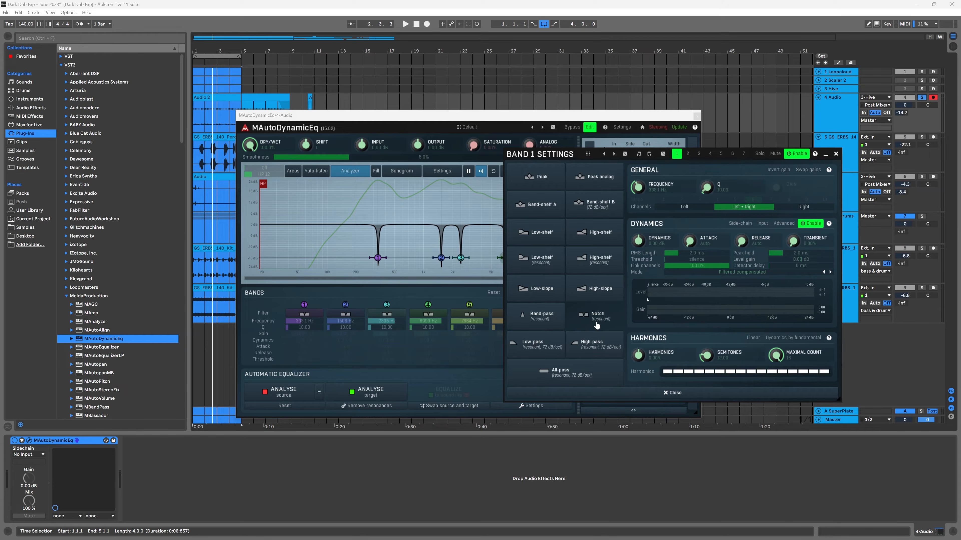
click(538, 180)
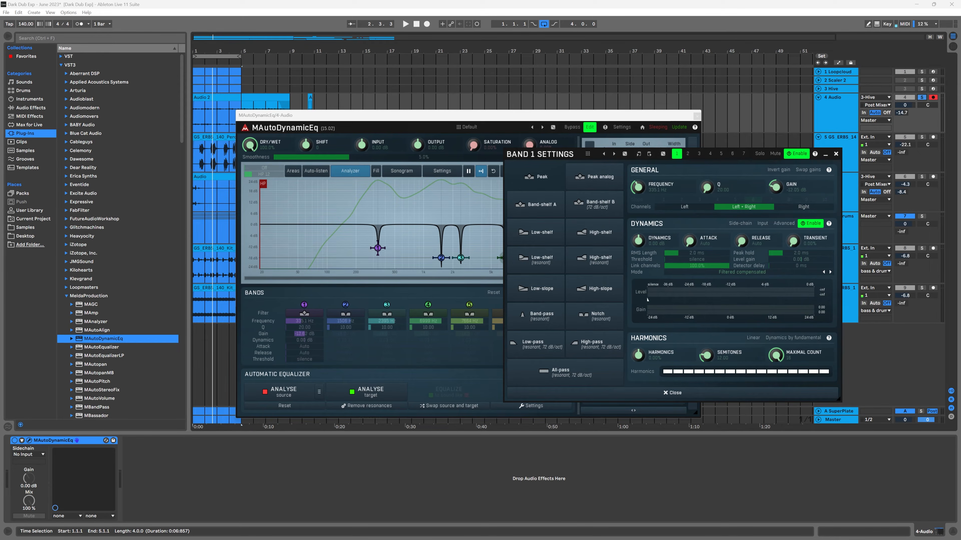
click(351, 315)
click(534, 183)
click(391, 318)
click(535, 178)
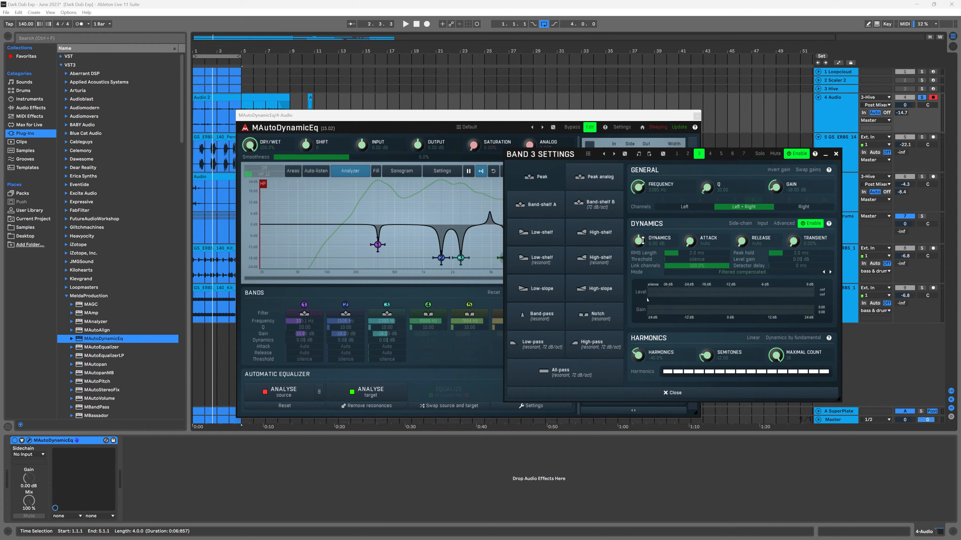
drag(645, 241, 645, 250)
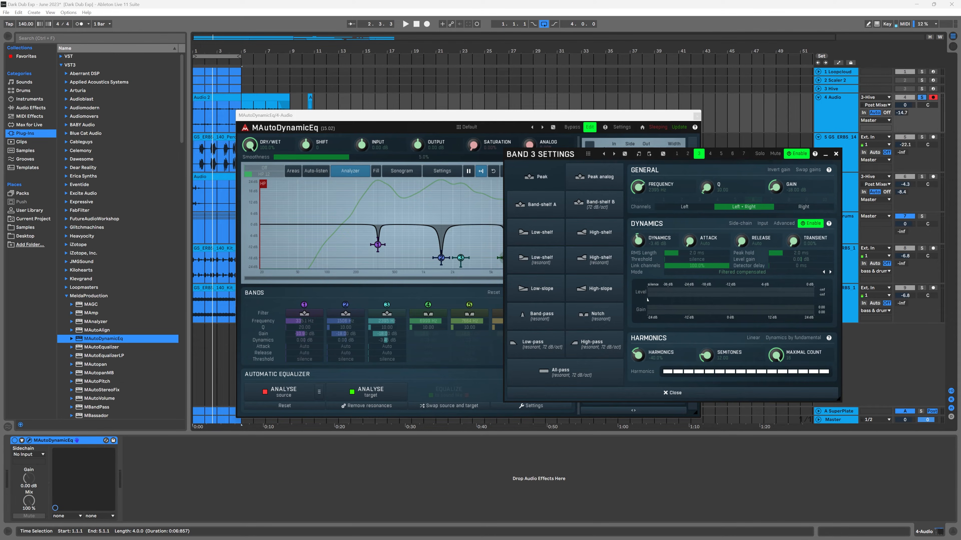
click(835, 155)
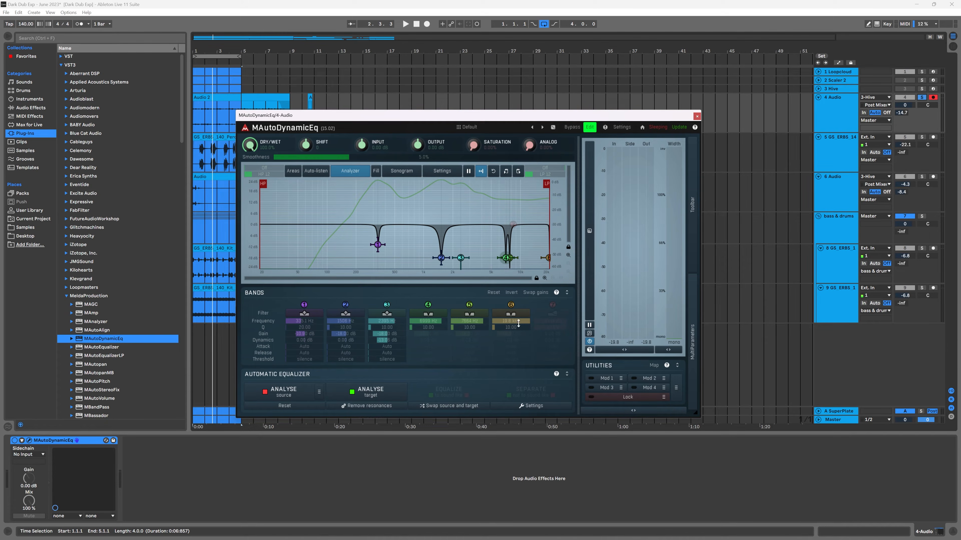
- Reset the equalizer by loading the Default preset
click(488, 128)
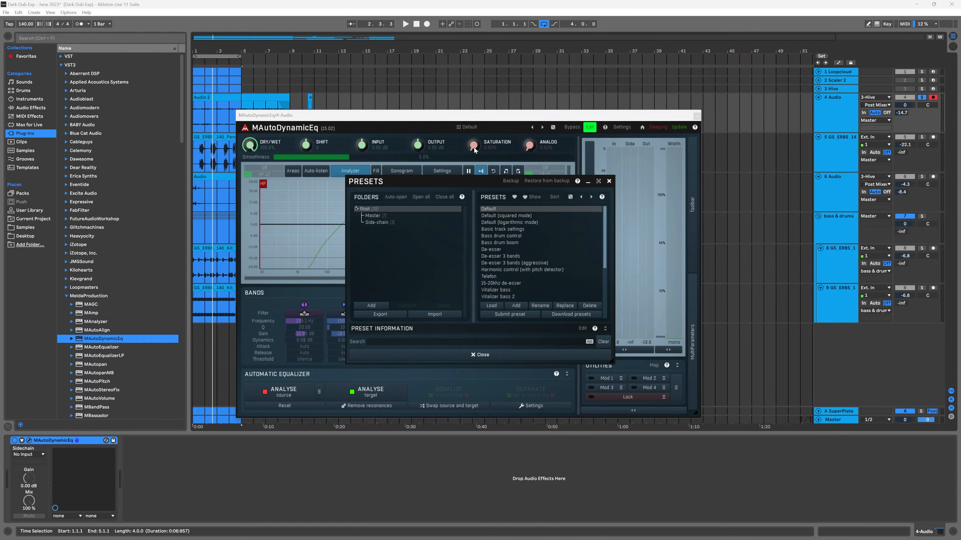
click(487, 208)
click(496, 356)
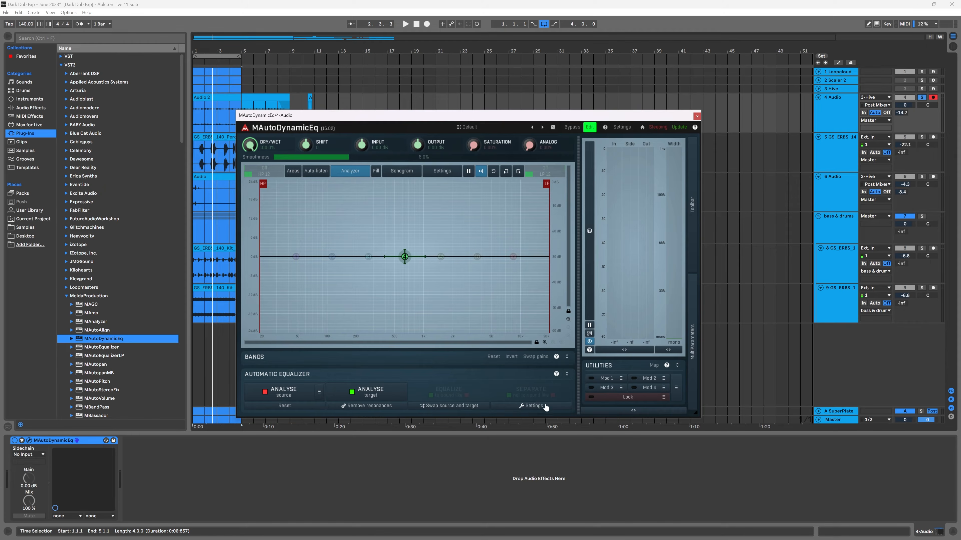
- Enable peak filters for resonance removal in the automatic equalizer's settings and narrow its bottom and top frequency range
click(532, 407)
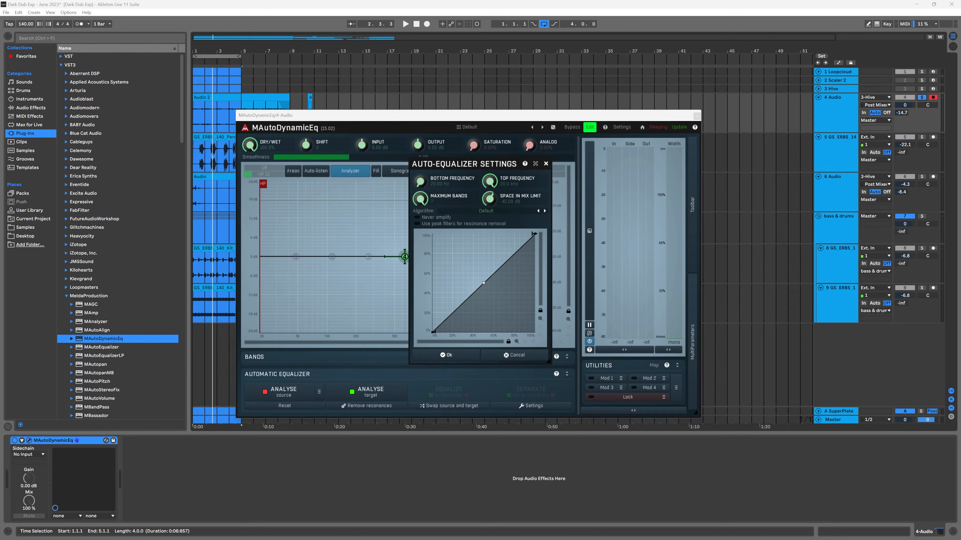
click(417, 224)
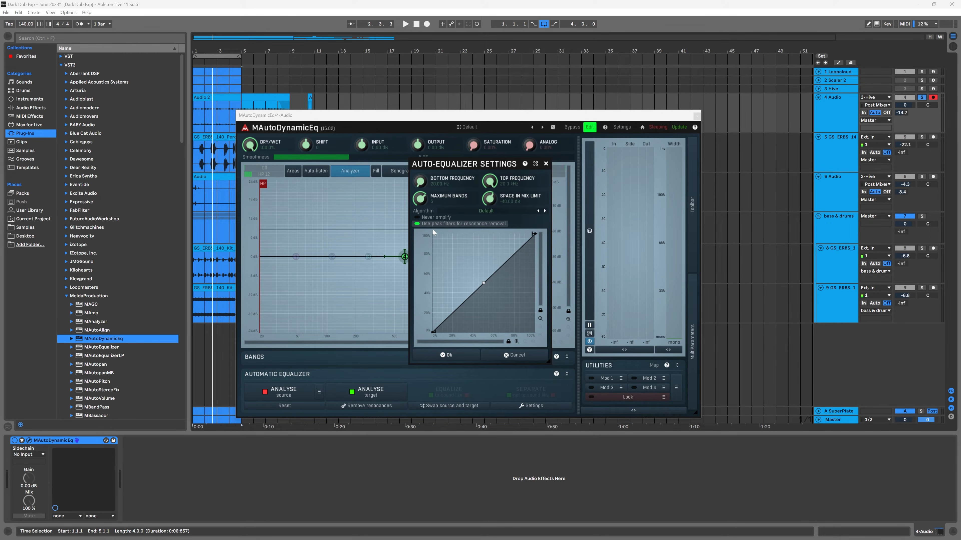
drag(423, 184, 422, 171)
drag(491, 182, 491, 191)
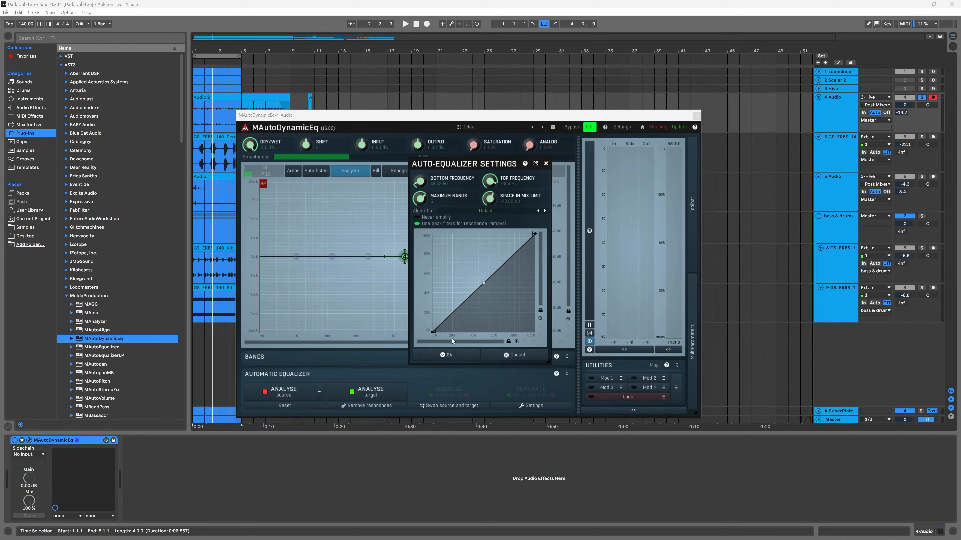
- Try a higher bottom frequency, set it back to 20 Hz and apply the auto-equalizer settings
drag(419, 181, 420, 171)
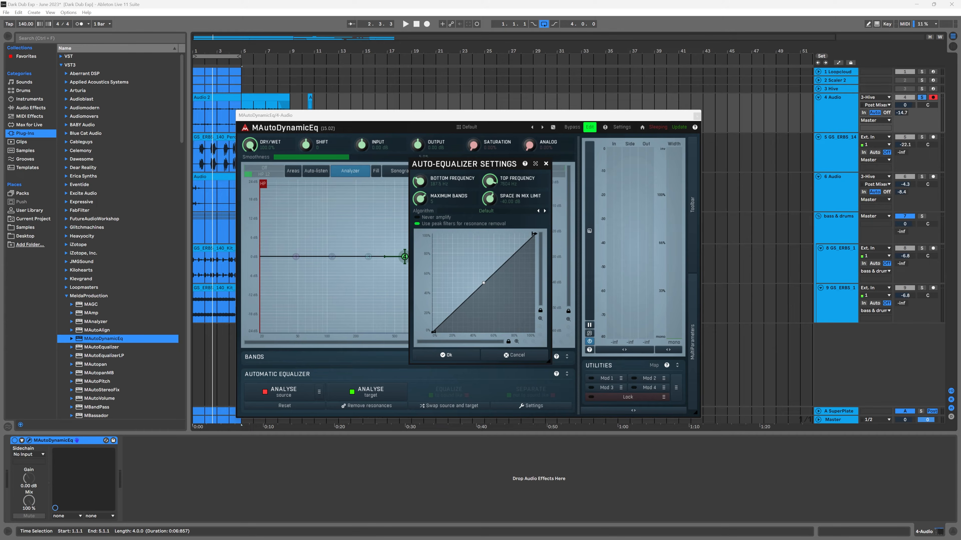
double_click(425, 184)
text(20)
click(408, 308)
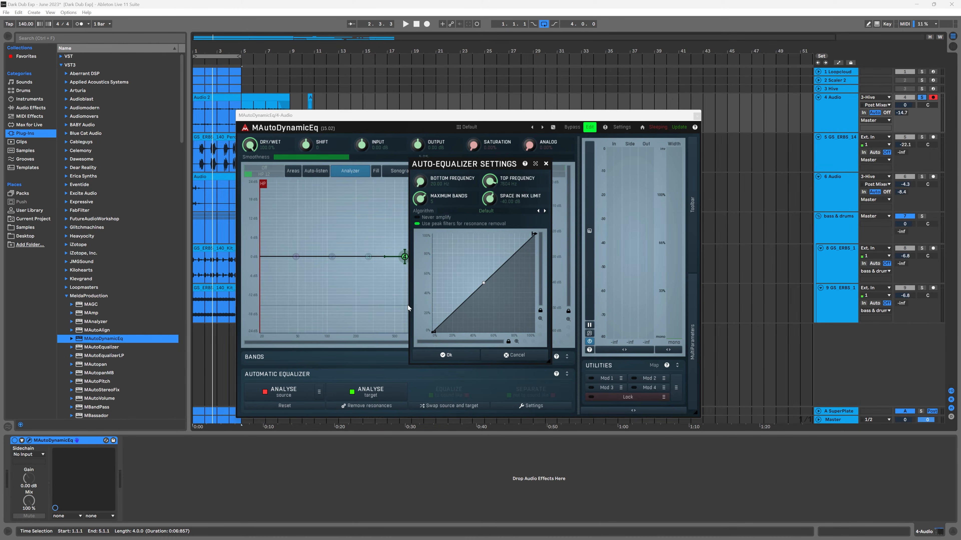
click(447, 356)
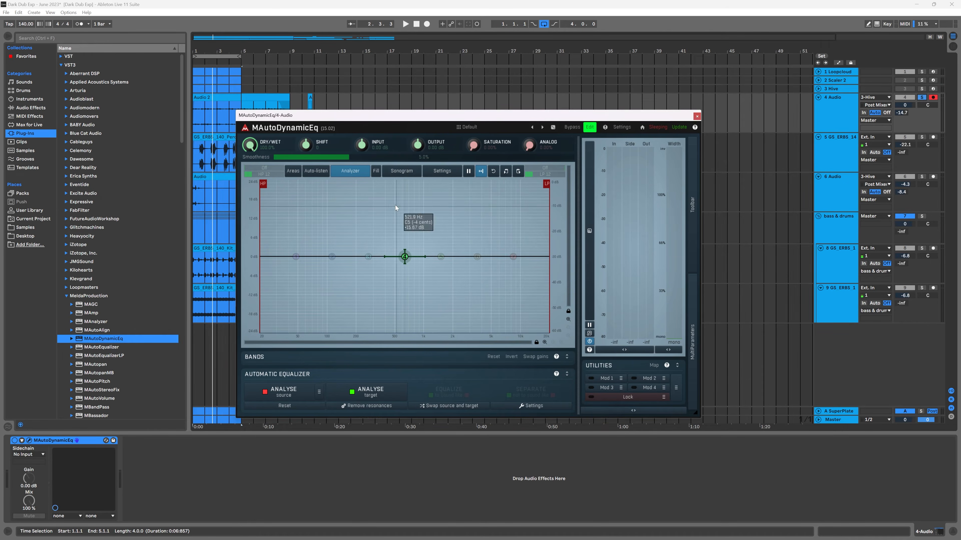
- Raise the smoothness to about 12.4% and analyse the soloed track as target during playback
drag(349, 157, 460, 157)
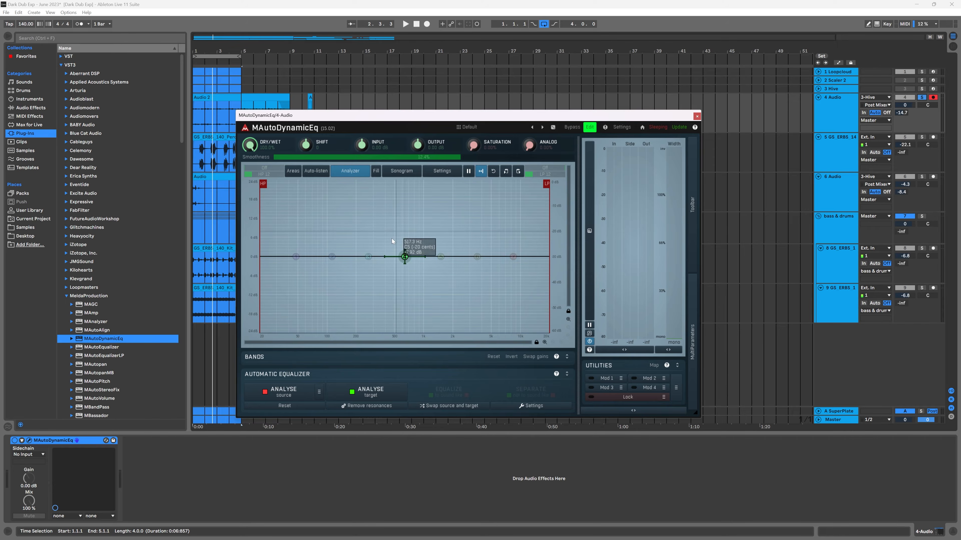
click(363, 392)
key(space)
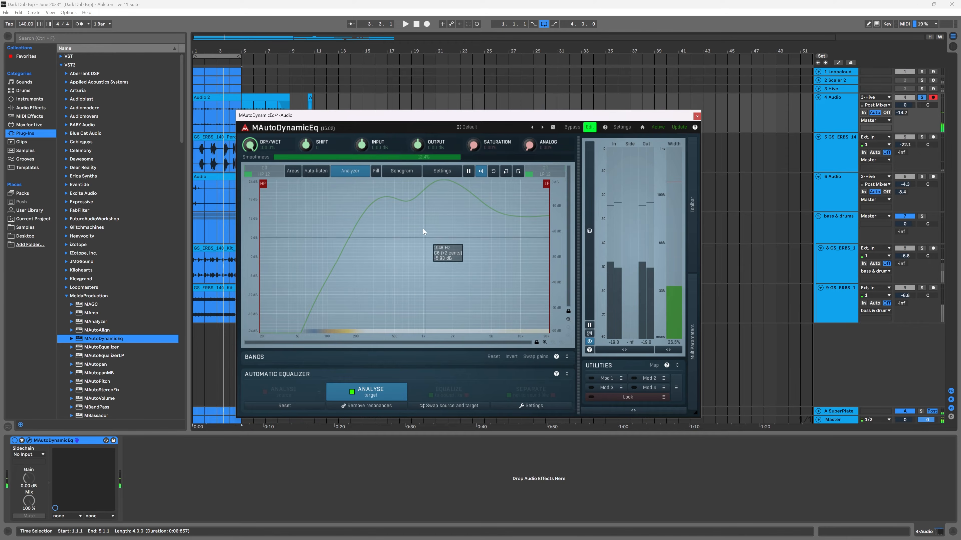
click(365, 396)
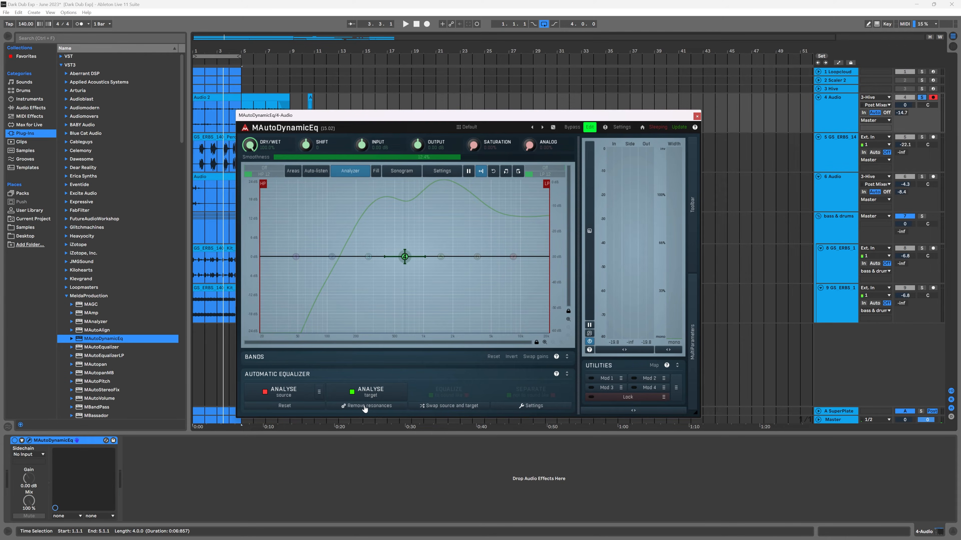
- Remove resonances at the current smoothness, repeat at about 0.84%, and repeat again at about 4.9%
click(364, 406)
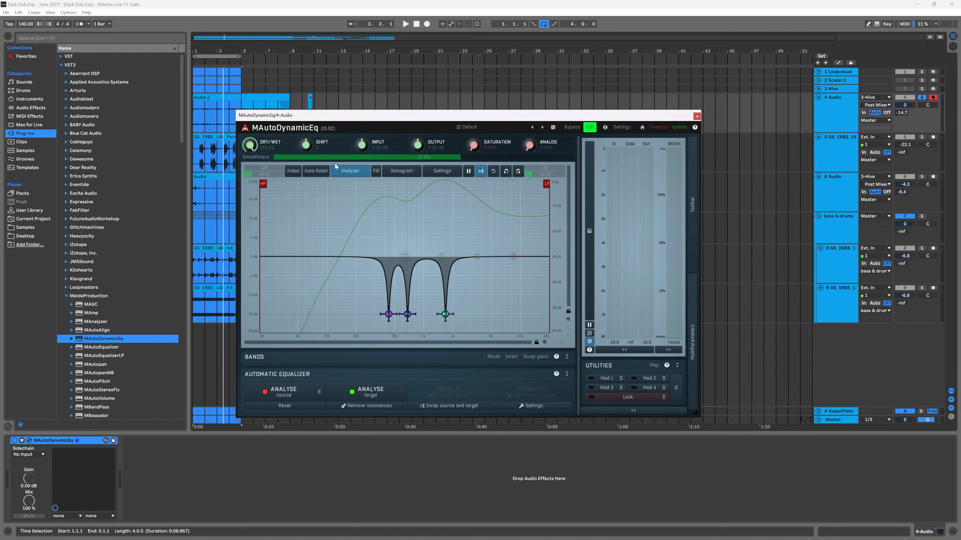
drag(356, 154, 356, 178)
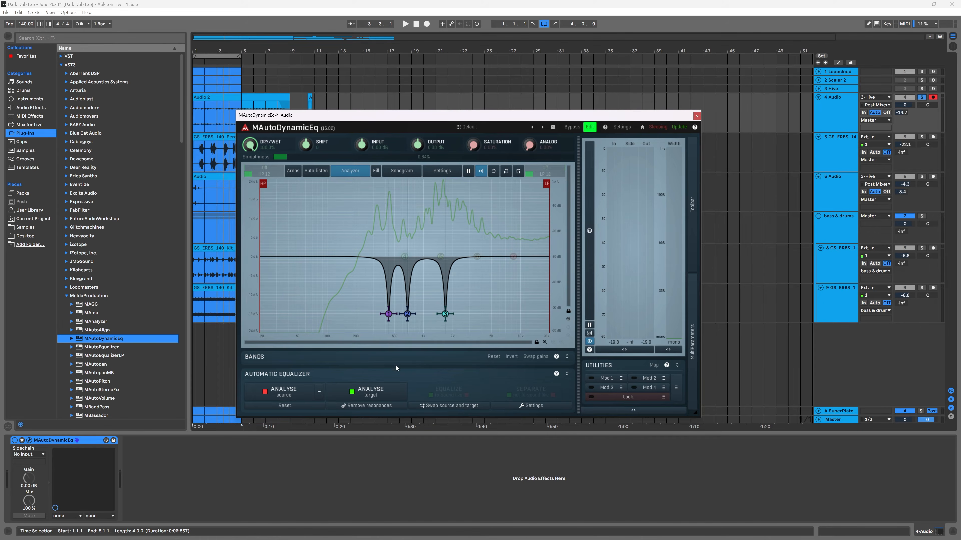
click(369, 408)
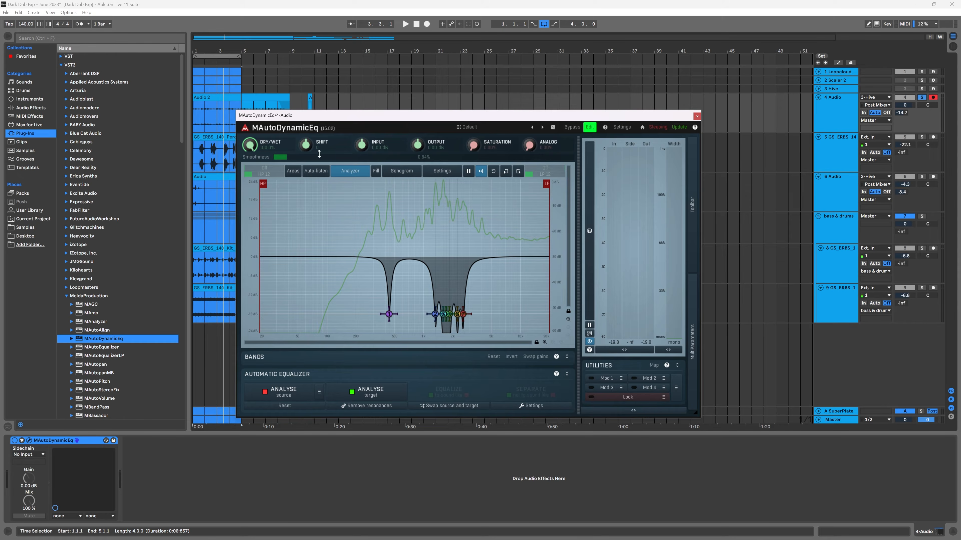
drag(344, 158, 343, 144)
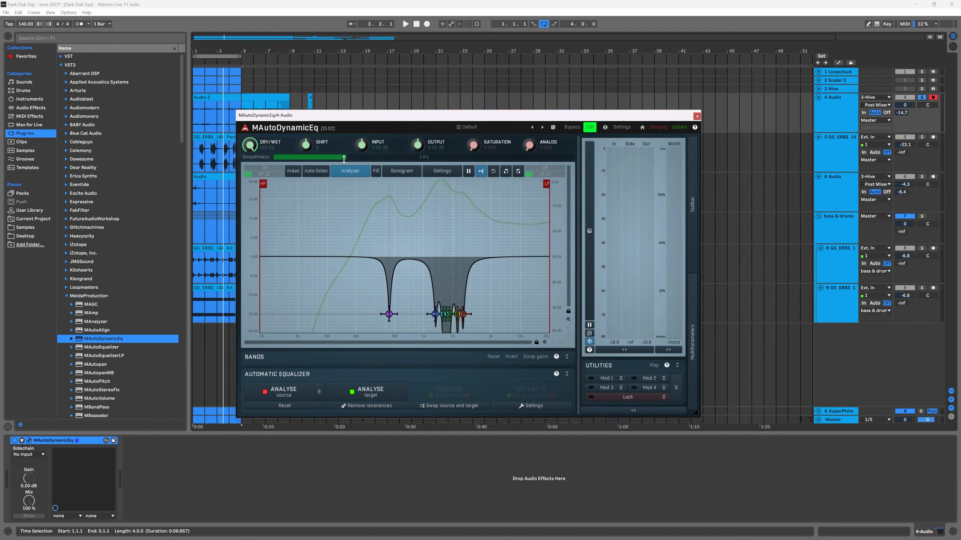
click(378, 408)
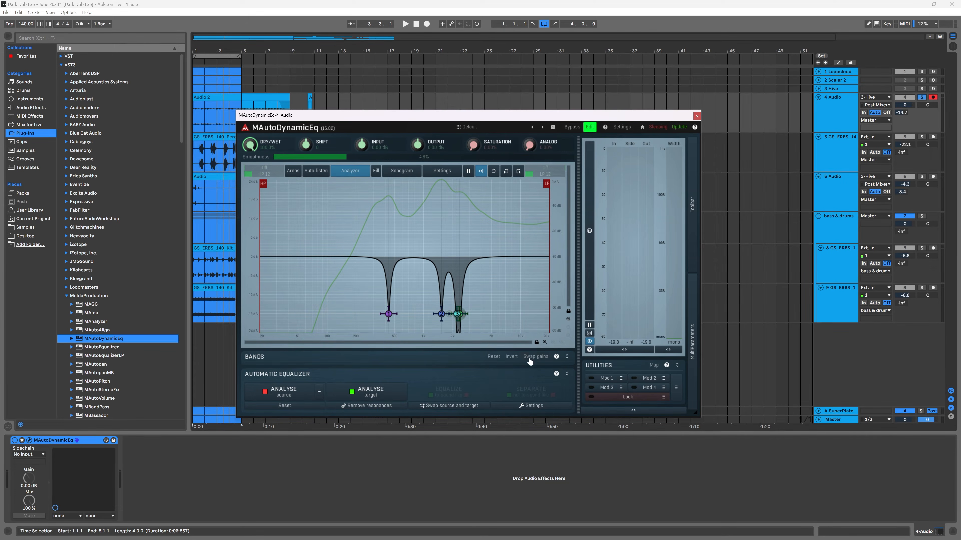
- Show the band parameters and set the Q of all four active bands to 20
click(566, 357)
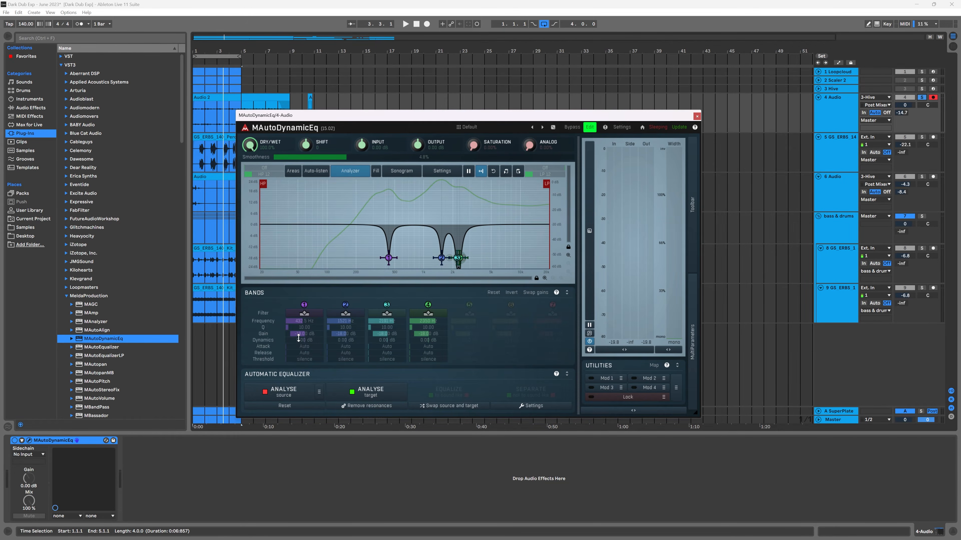
drag(307, 326, 423, 332)
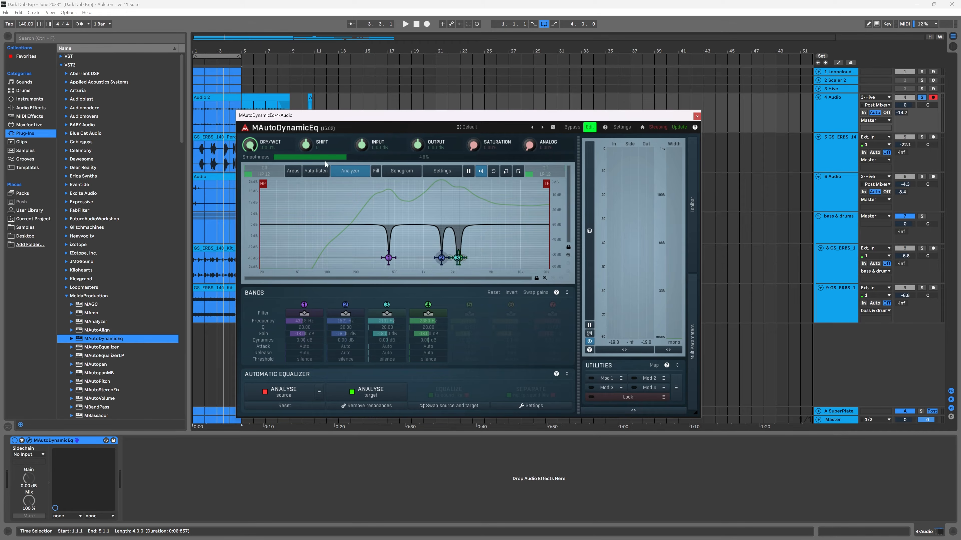
- Audition band 2 with Auto-listen during playback, shift it to about 1481 Hz and reduce its cut
drag(441, 260, 442, 259)
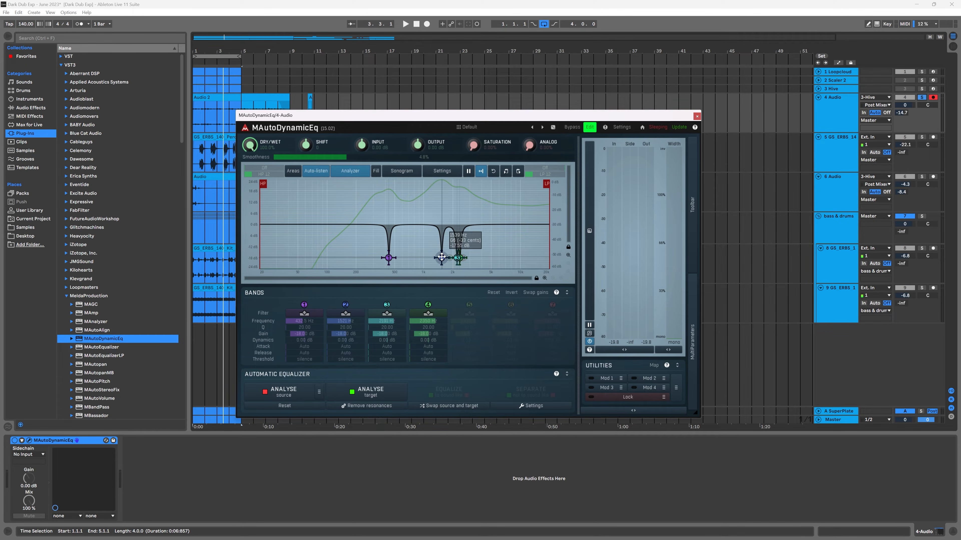
key(space)
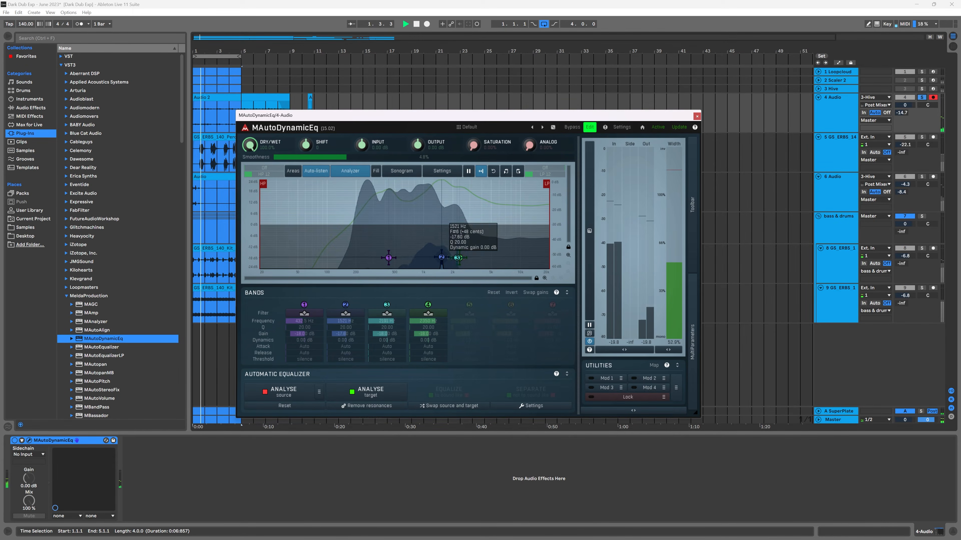
drag(441, 257, 441, 207)
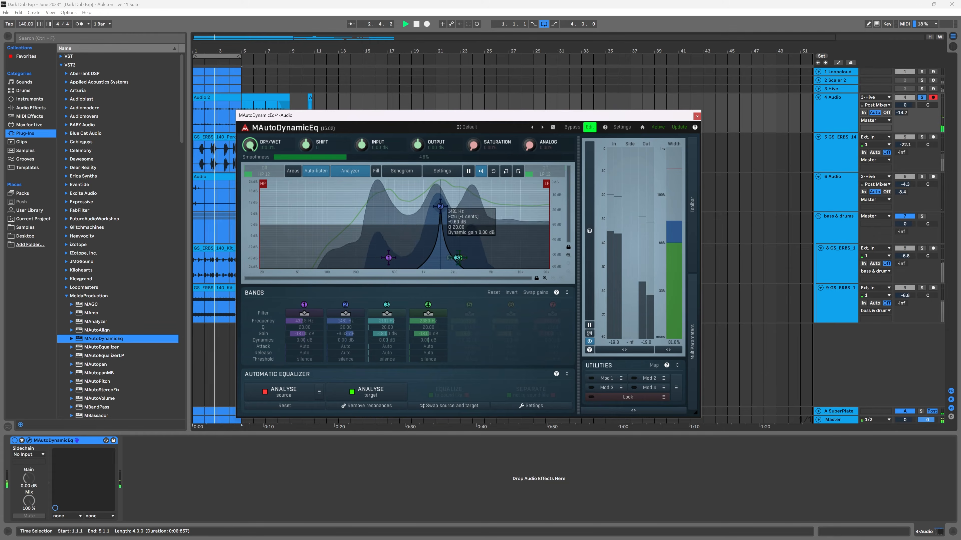
drag(440, 206, 438, 249)
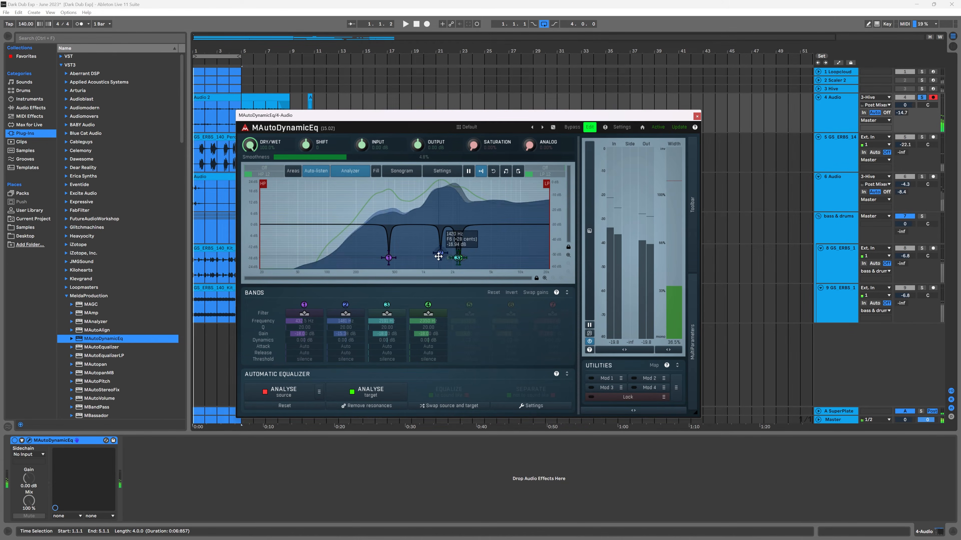
key(space)
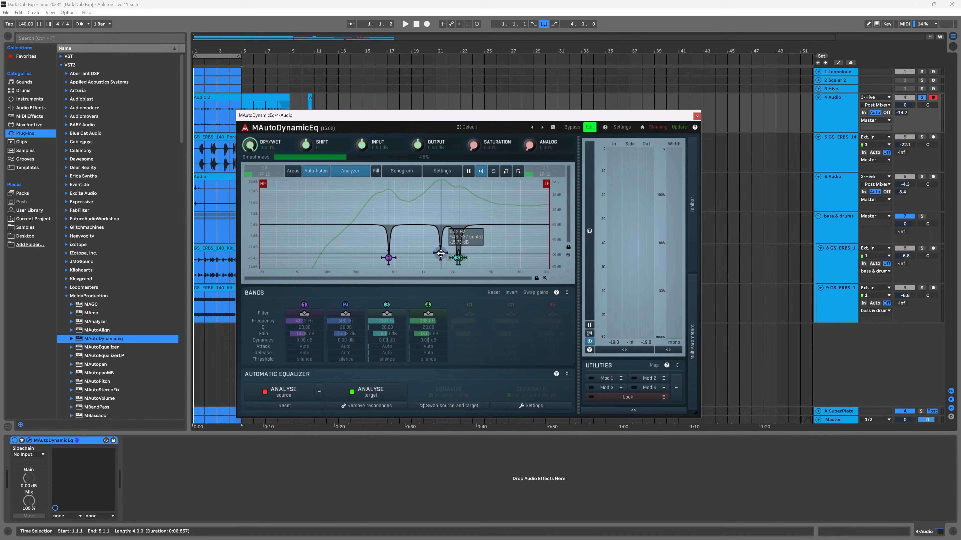
mouse_move(441, 253)
mouse_down()
mouse_move(440, 204)
mouse_move(440, 259)
mouse_move(441, 222)
mouse_move(440, 236)
mouse_up()
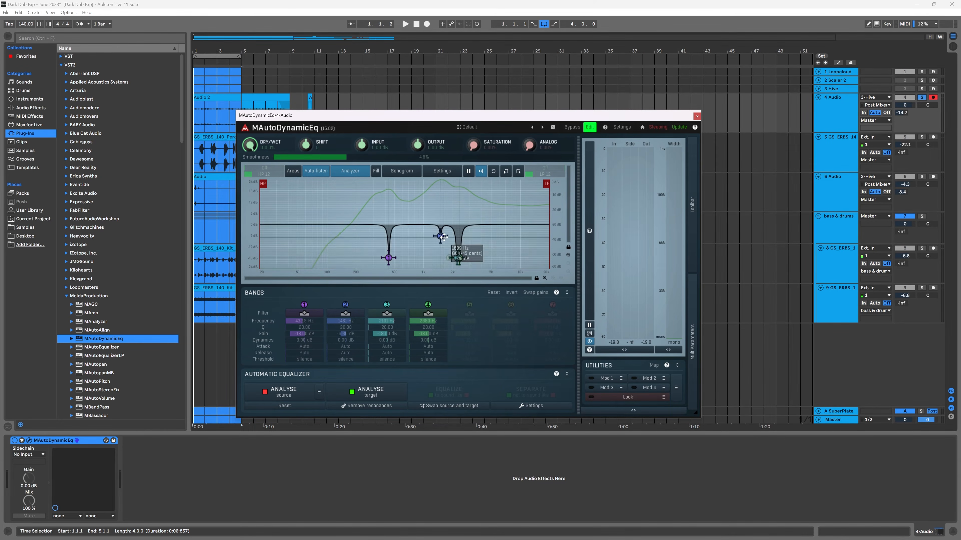
- Invert the gains of all equalizer bands and select the band at the upper end
click(459, 259)
click(514, 294)
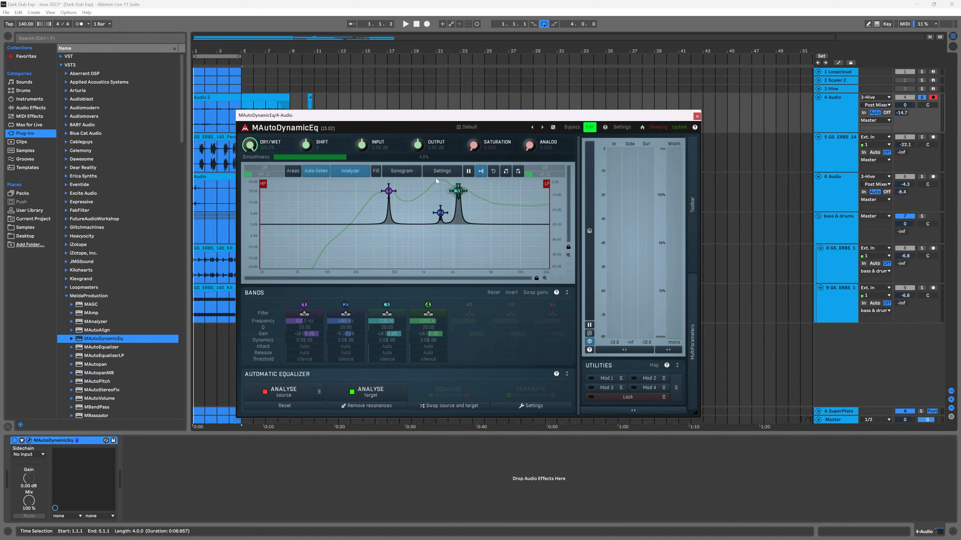
click(457, 191)
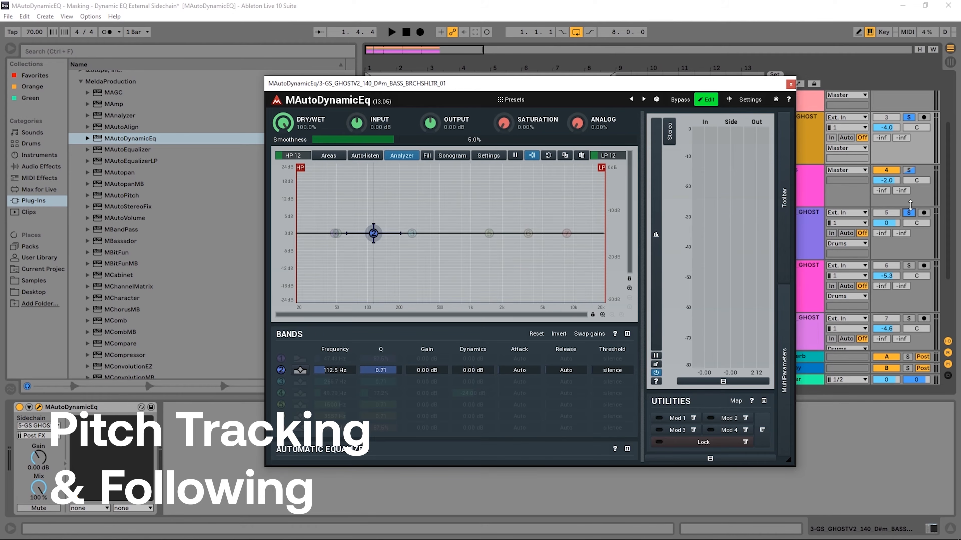
- In the Live 10 masking project, leave only bass track 3 soloed and play it briefly through the analyzer
click(911, 216)
key(space)
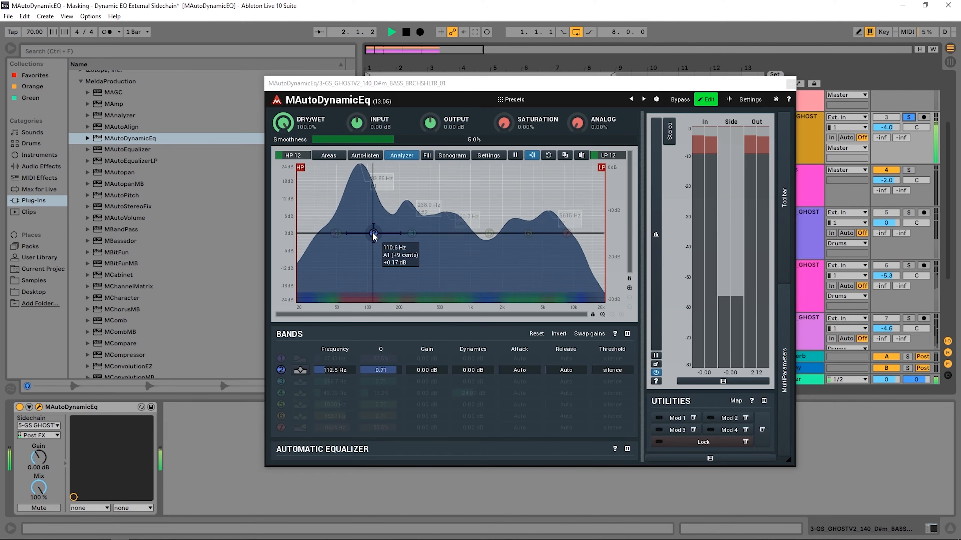
key(space)
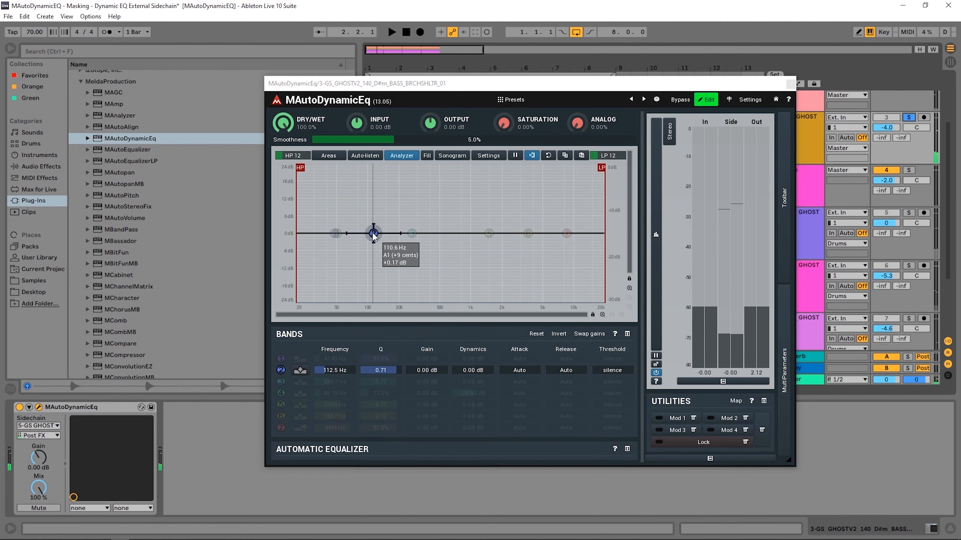
- Move band 2 to about 49 Hz with a 5 dB boost and audition it on the bass during playback
drag(373, 235, 333, 219)
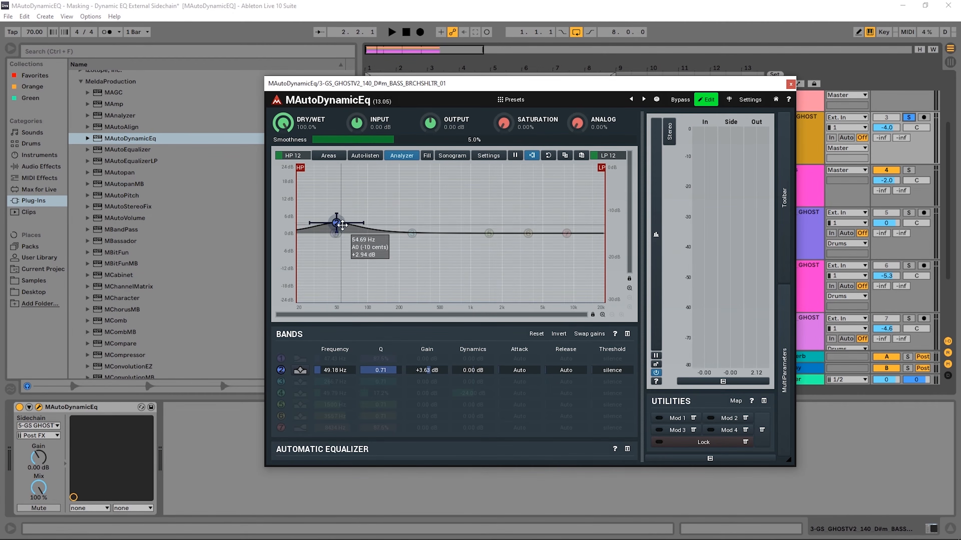
drag(335, 224, 336, 219)
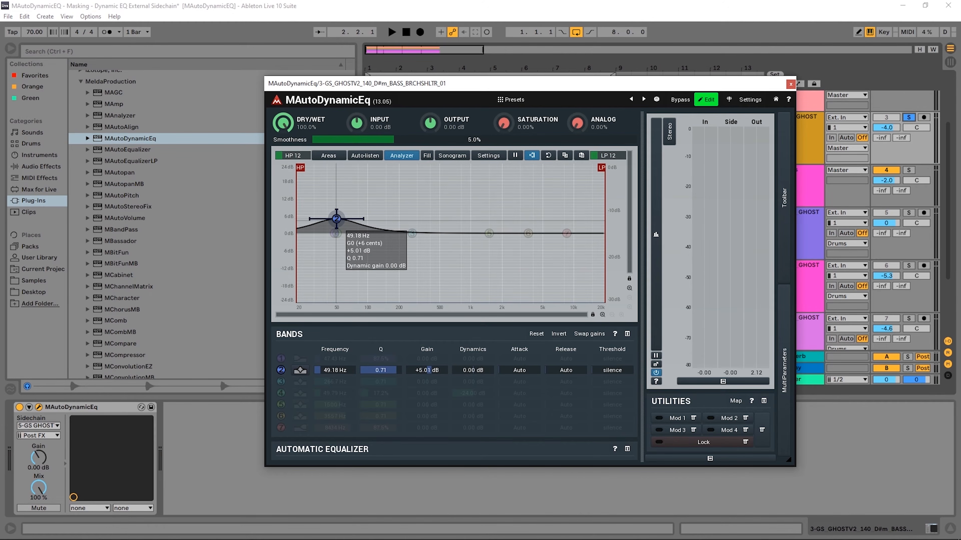
key(space)
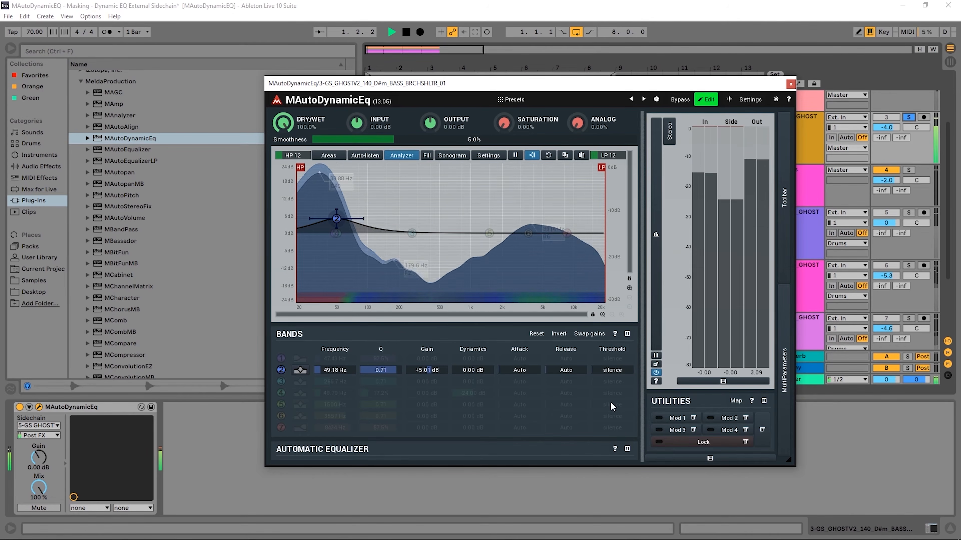
key(space)
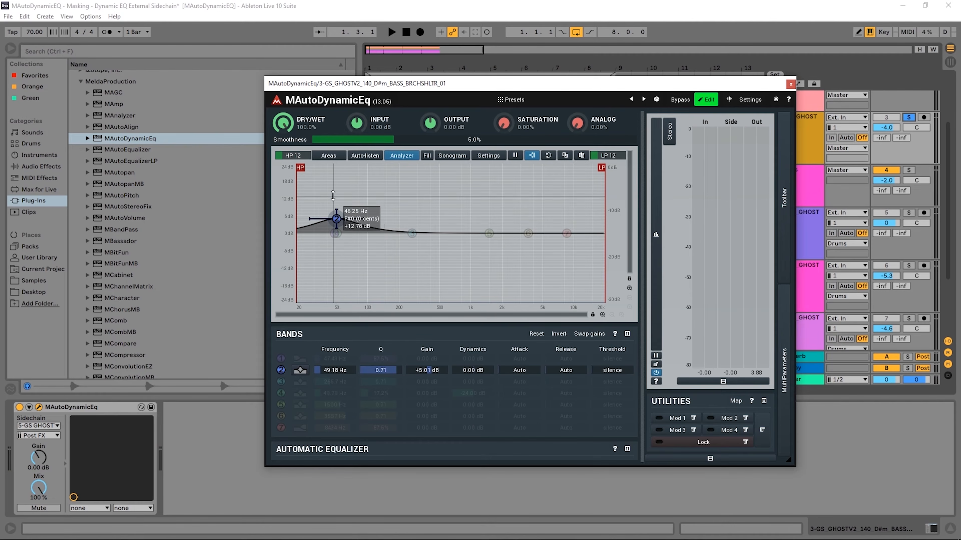
key(space)
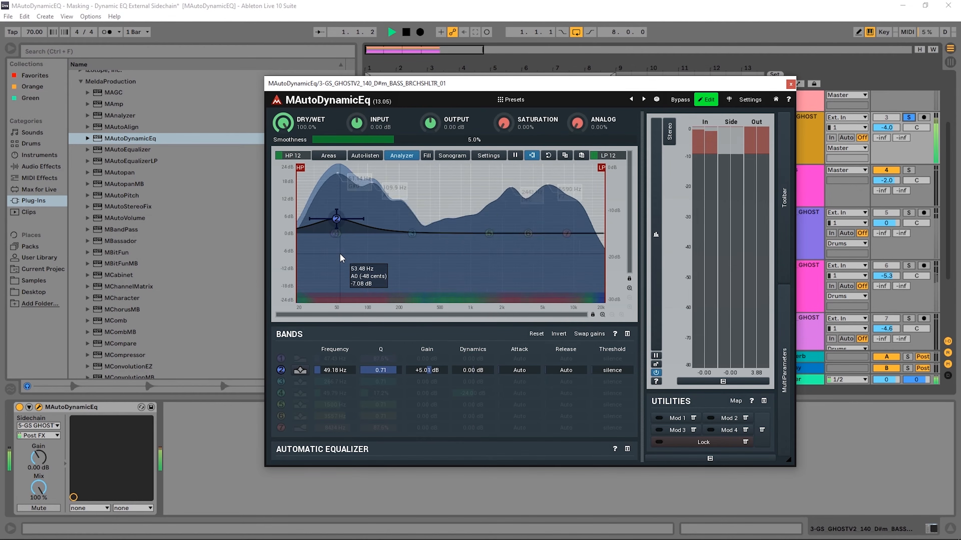
key(space)
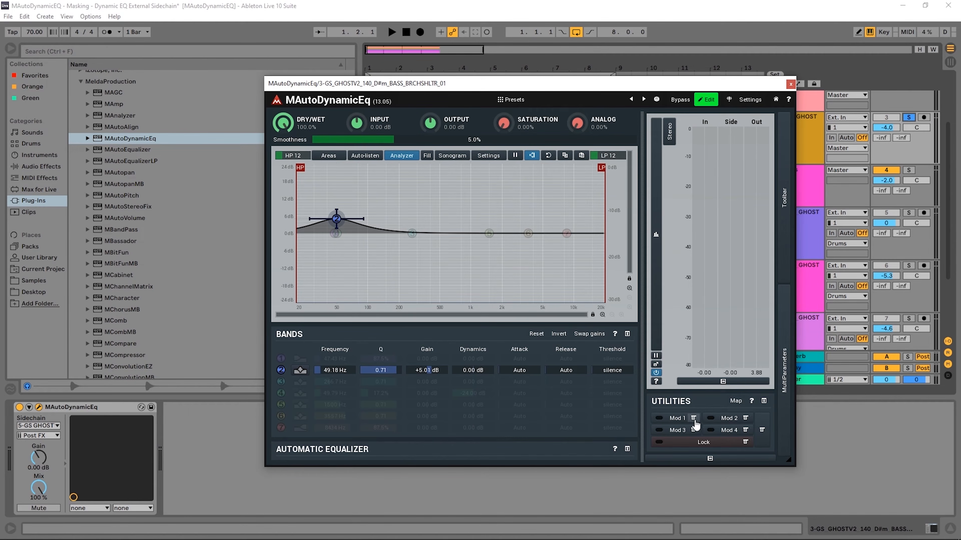
- Run Clear & Learn for modulator 1 while moving band 2, assigning its frequency and gain, and leave the band at about 116 Hz
click(694, 420)
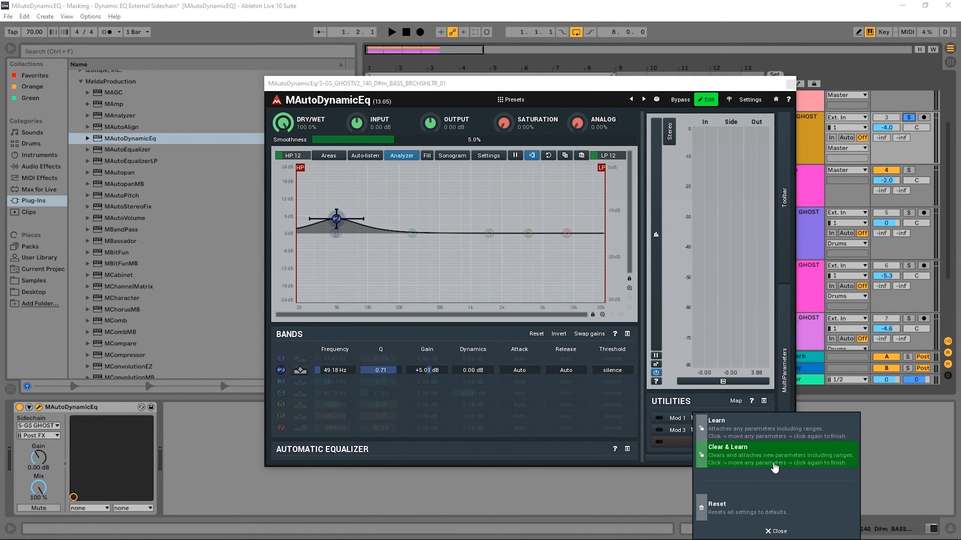
click(744, 459)
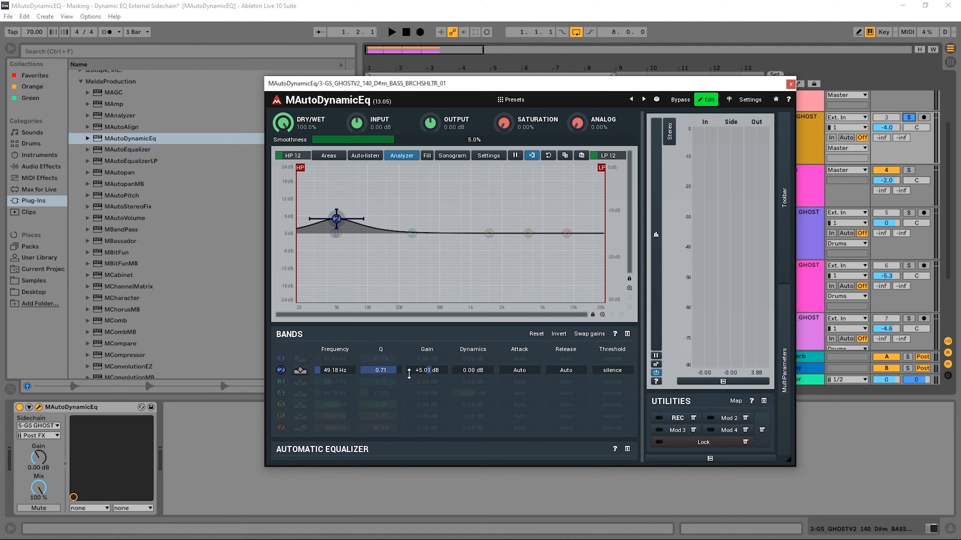
drag(340, 371, 341, 350)
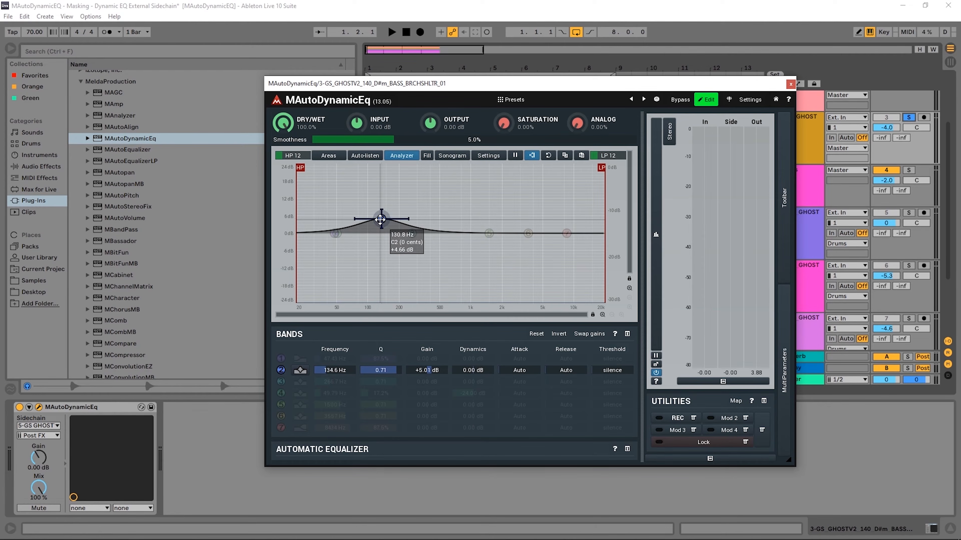
mouse_move(382, 220)
mouse_down()
mouse_move(378, 211)
mouse_move(387, 225)
mouse_move(394, 219)
mouse_move(375, 216)
mouse_up()
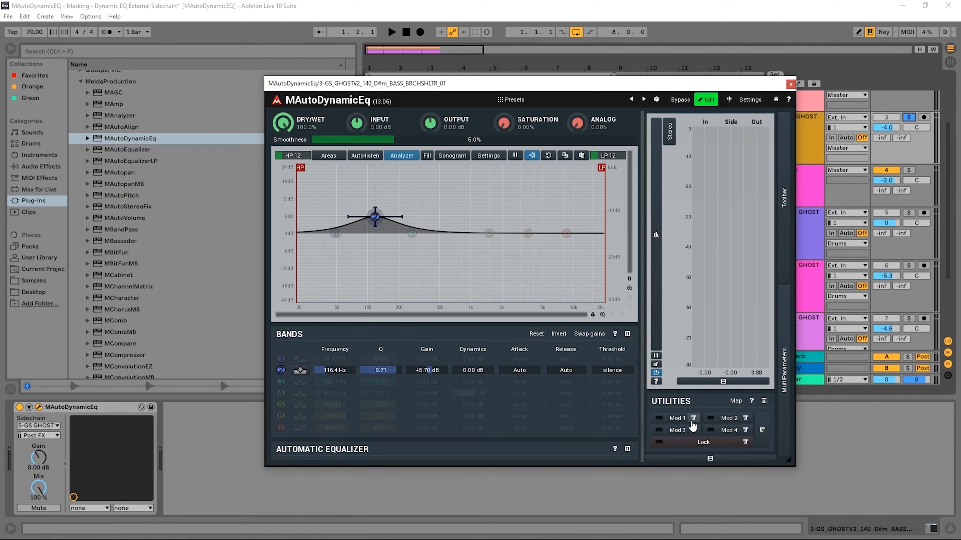
- Enable modulator 1 and remove EQ 2 - Gain 2 from its parameters, leaving only EQ 2 - Frequency 2 assigned
click(676, 419)
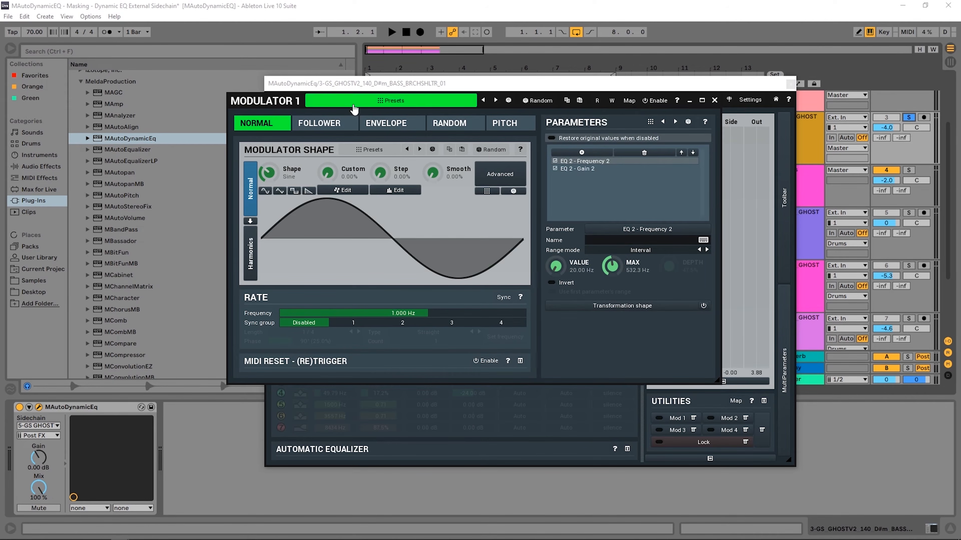
drag(270, 105, 363, 119)
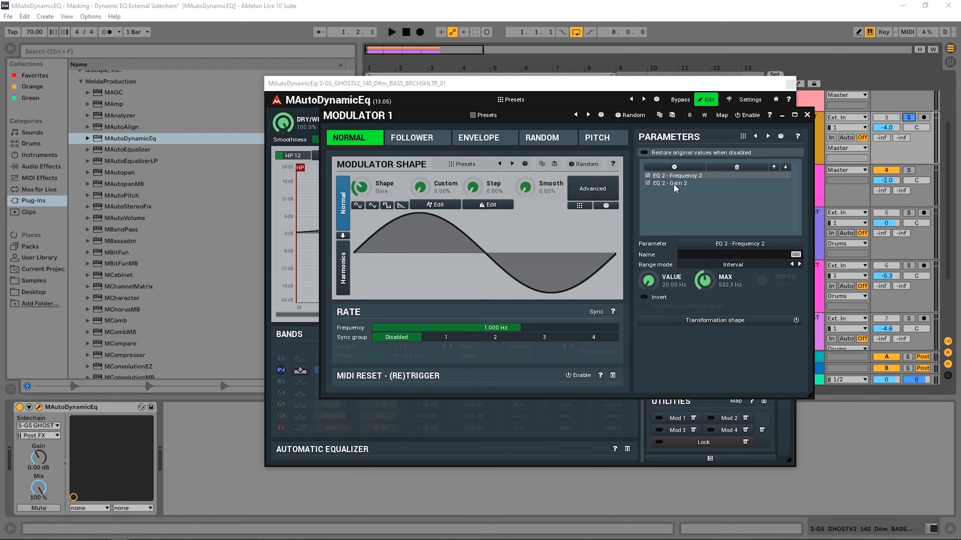
click(745, 115)
drag(410, 121, 555, 130)
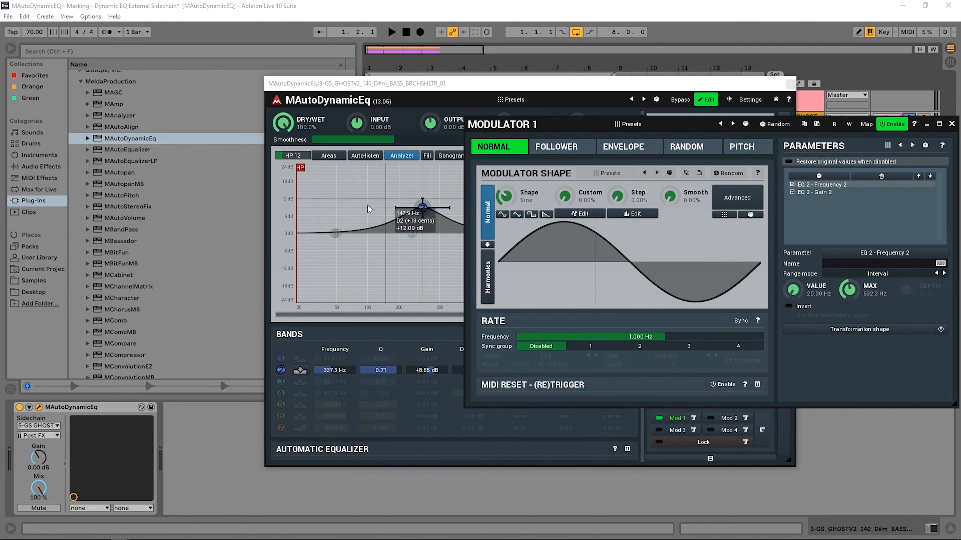
click(824, 193)
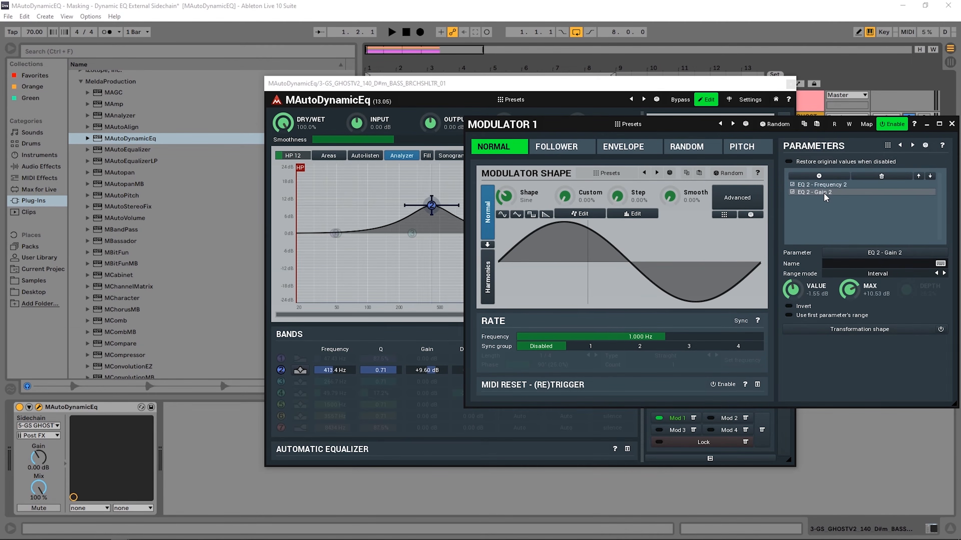
click(881, 175)
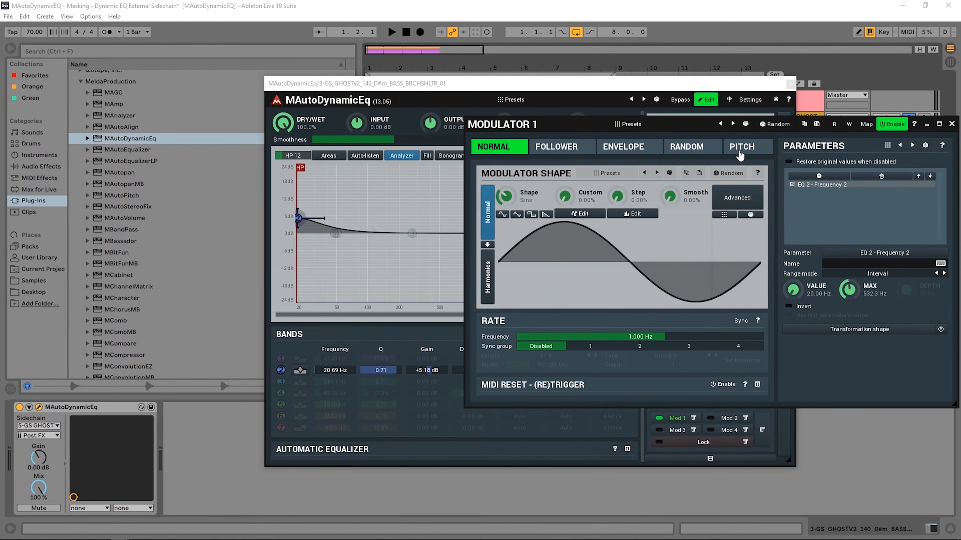
- Switch modulator 1 to Pitch mode, set the frequency parameter's Max to 20 kHz and the detector's recognized range to 20 Hz–20 kHz
click(743, 147)
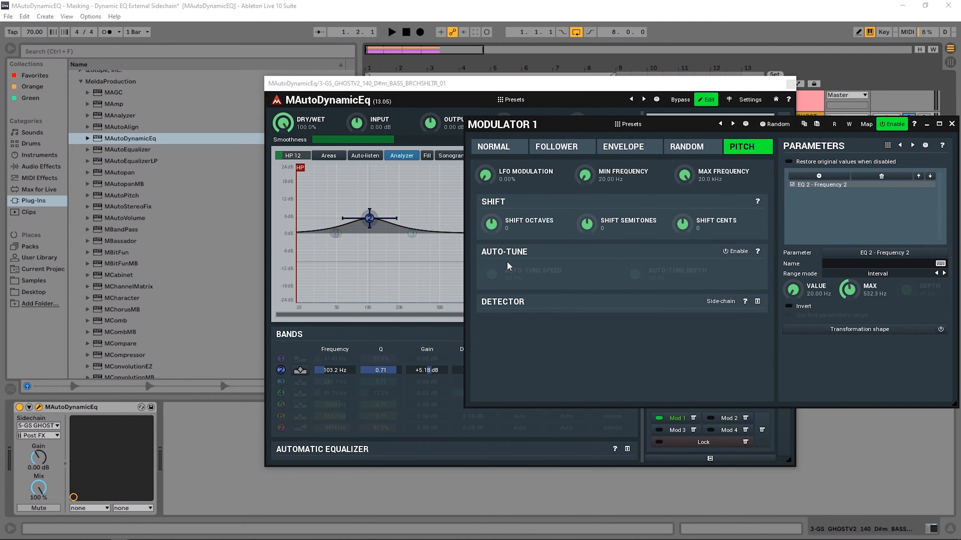
double_click(849, 295)
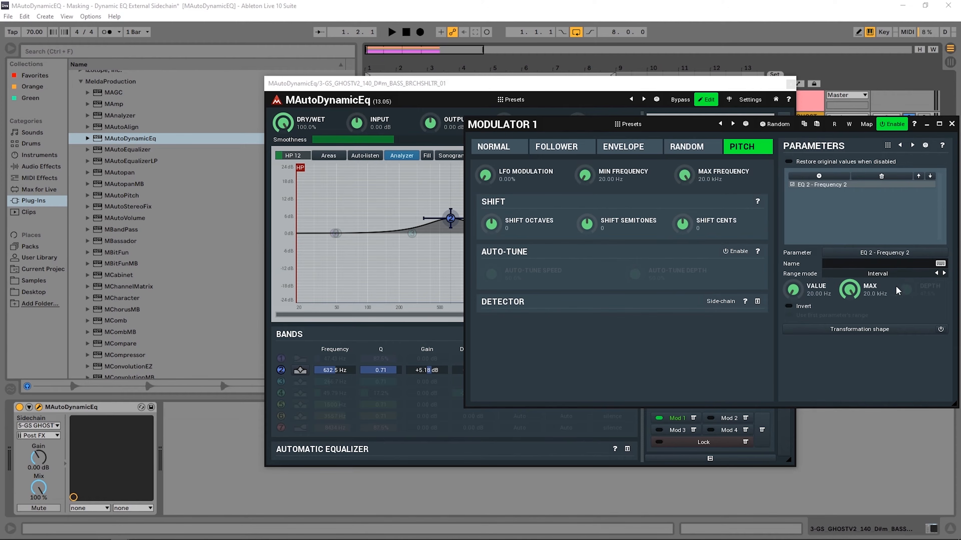
click(757, 301)
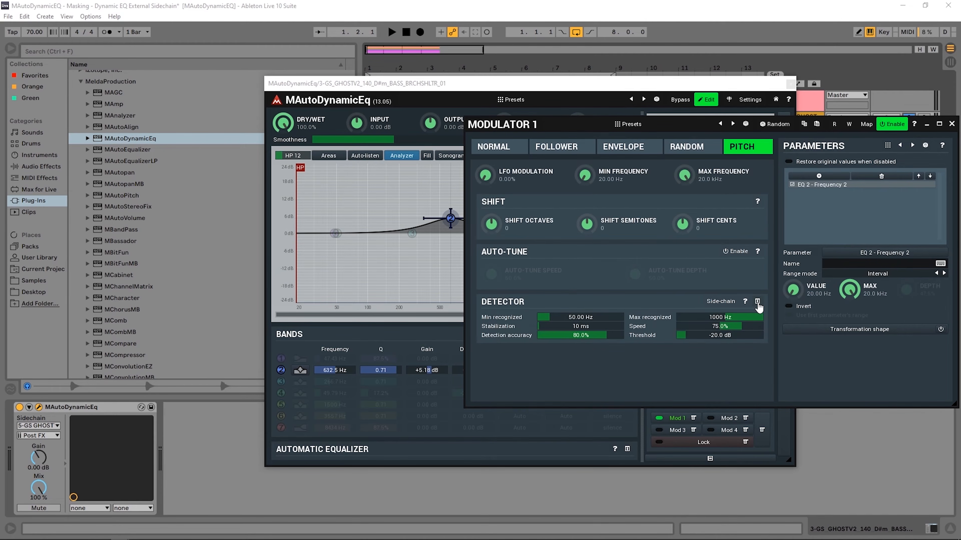
double_click(568, 318)
double_click(730, 318)
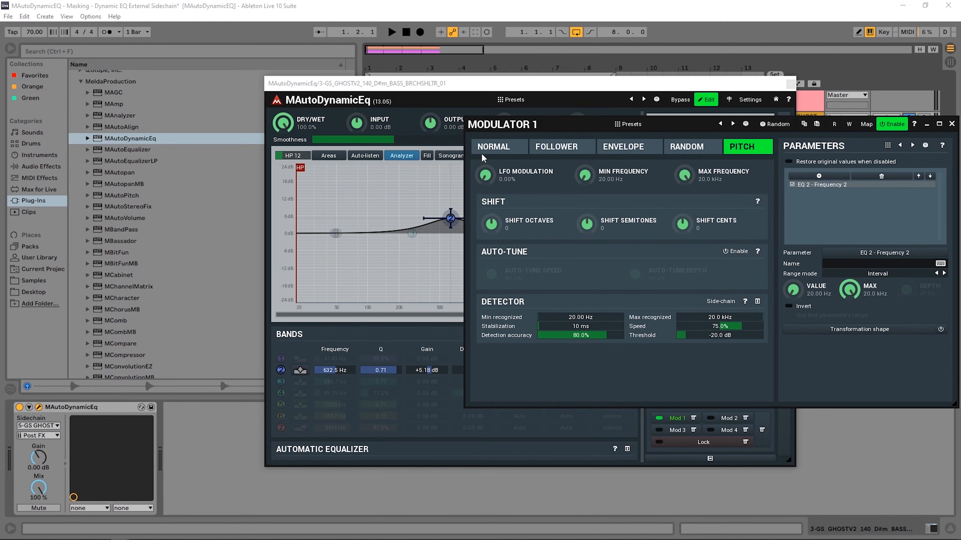
- Move the modulator window clear of the equalizer graph and play the bass to check how band 2 follows the pitch
click(608, 125)
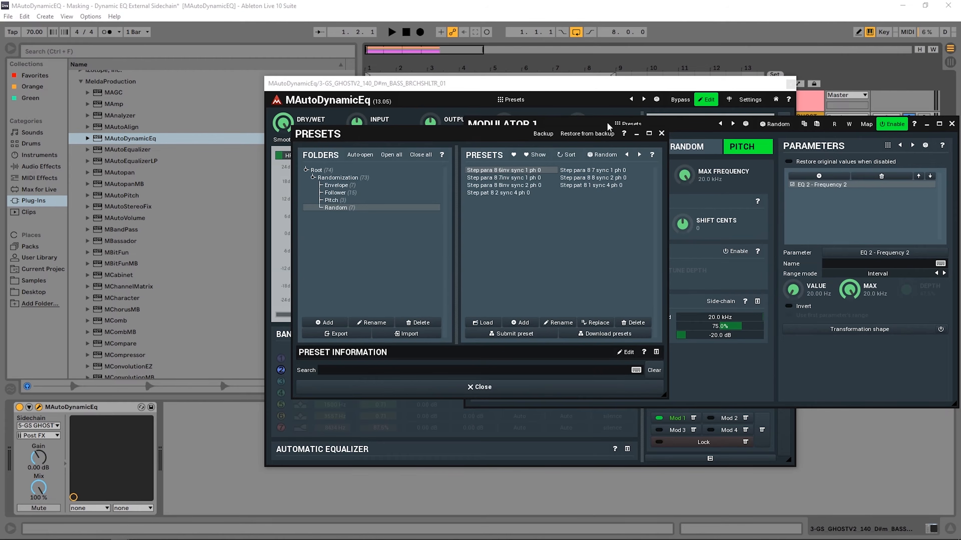
click(661, 134)
drag(515, 127, 620, 125)
click(391, 32)
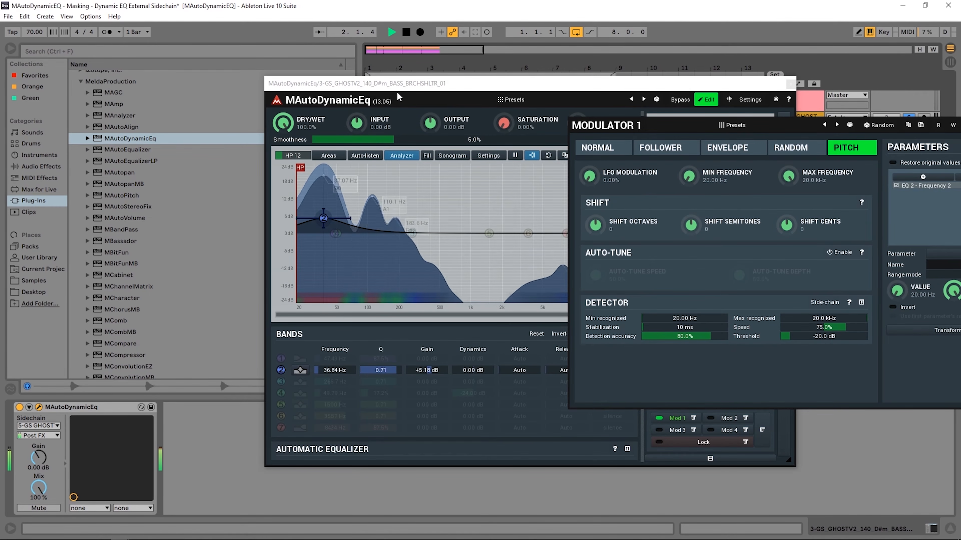
key(space)
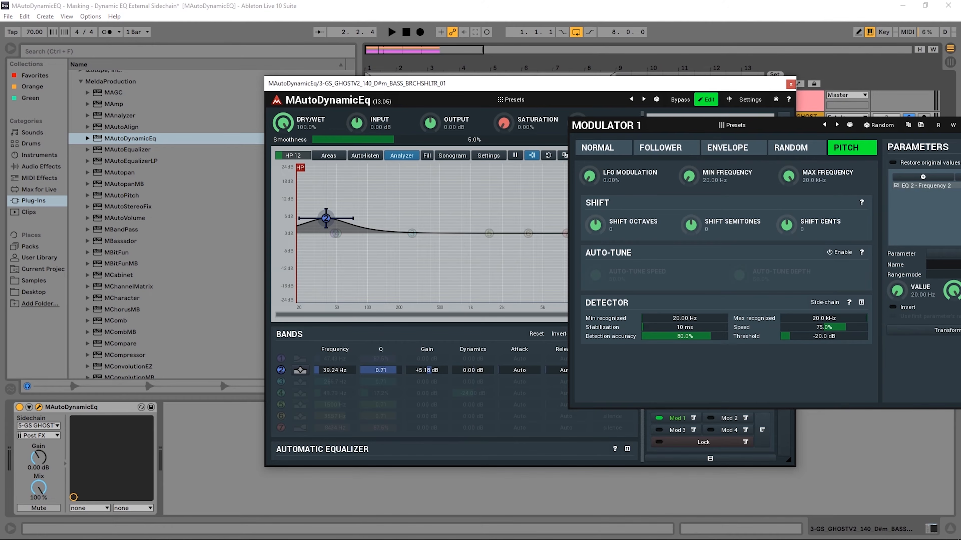
- Set band 2's gain to 2 dB and audition the pitch-tracked boost during playback
double_click(430, 372)
text(2)
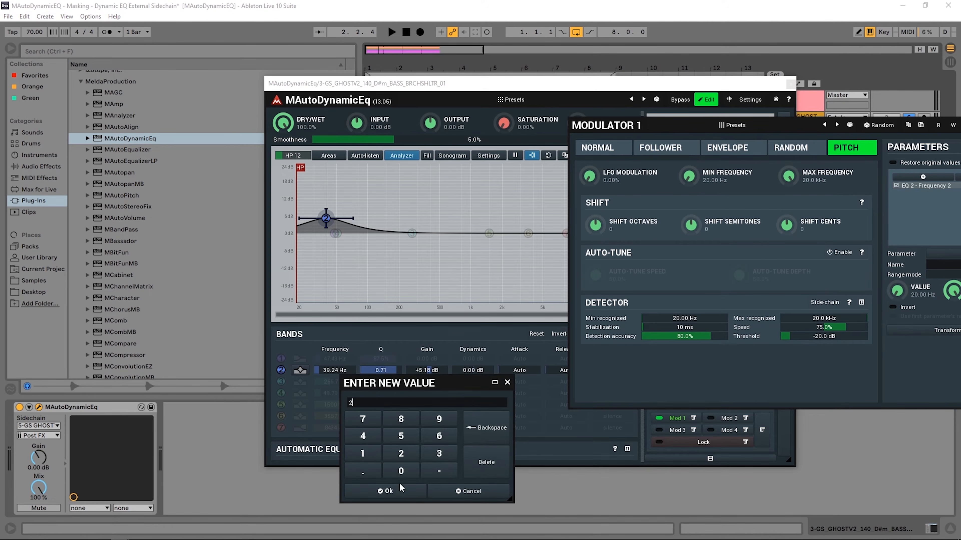
click(398, 492)
key(space)
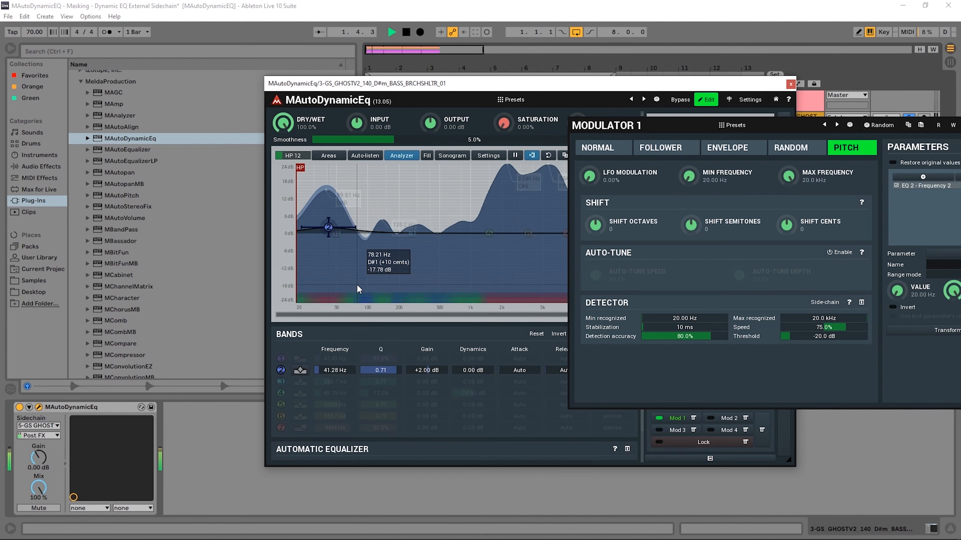
key(space)
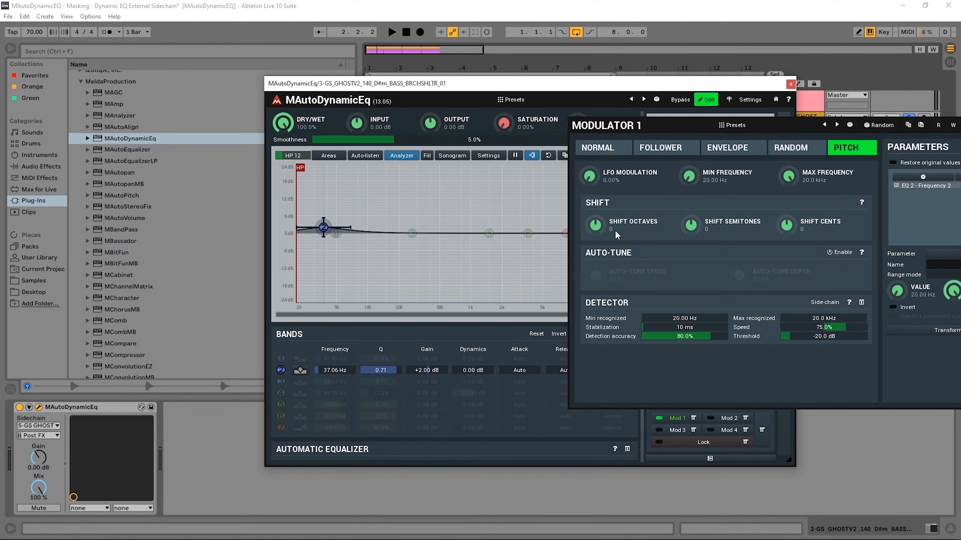
- Set modulator 1's Shift Octaves to +1 and briefly play the bass
click(601, 226)
drag(601, 226, 600, 221)
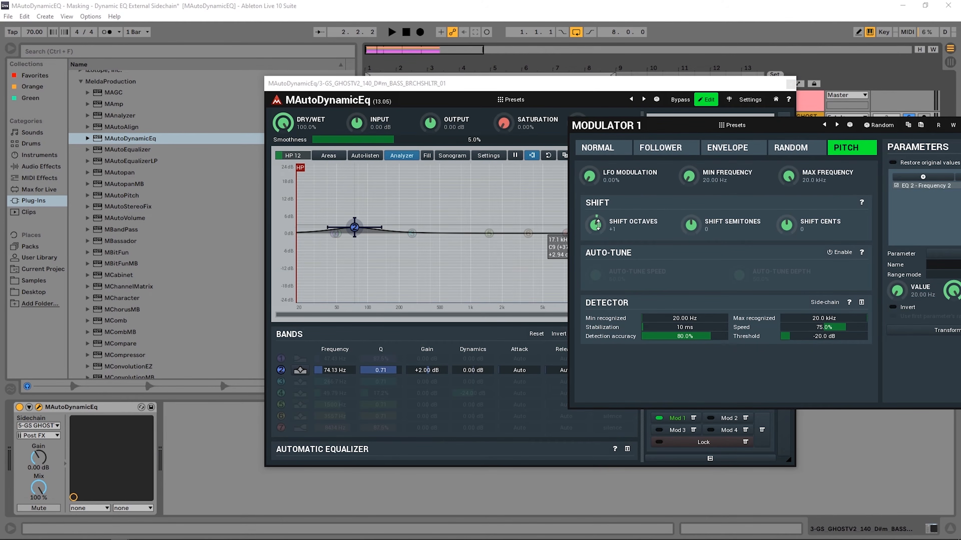
click(393, 31)
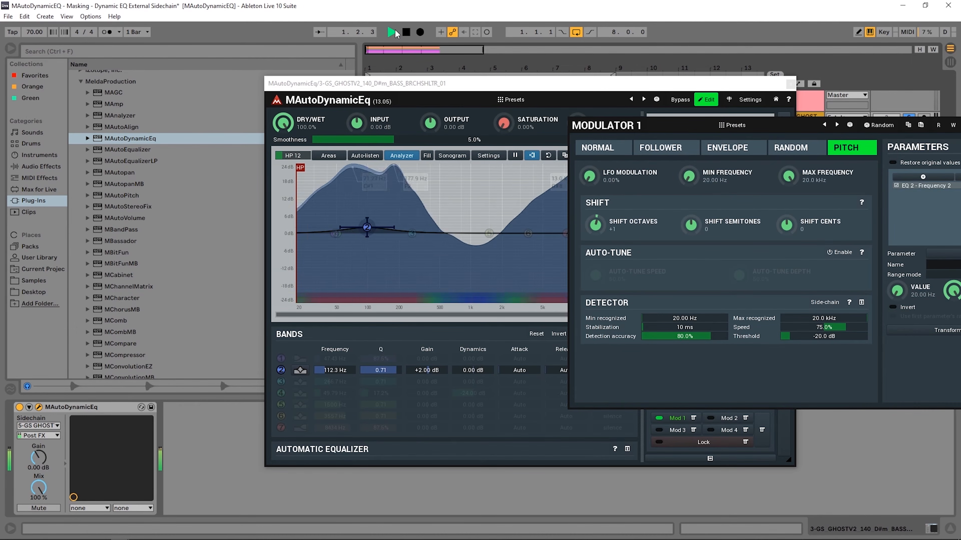
key(space)
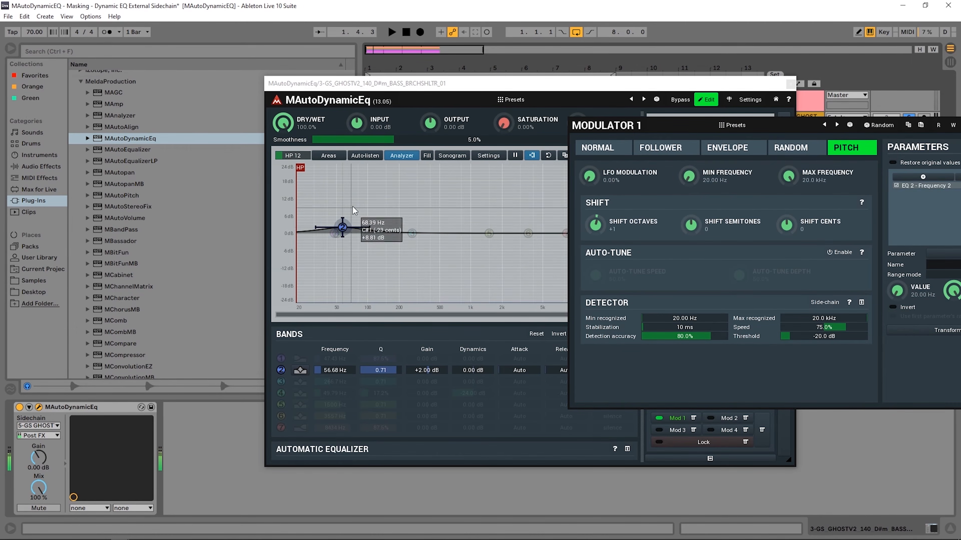
- Return Shift Octaves to 0, set Shift Semitones to +7 and play the bass through the shifted boost
double_click(601, 232)
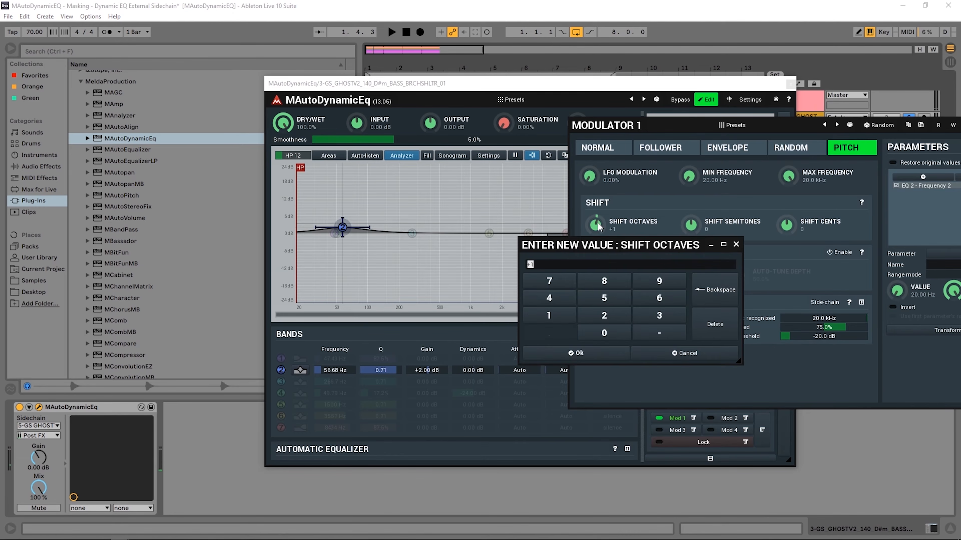
click(735, 253)
mouse_move(595, 225)
mouse_down()
mouse_move(595, 242)
mouse_move(595, 233)
mouse_up()
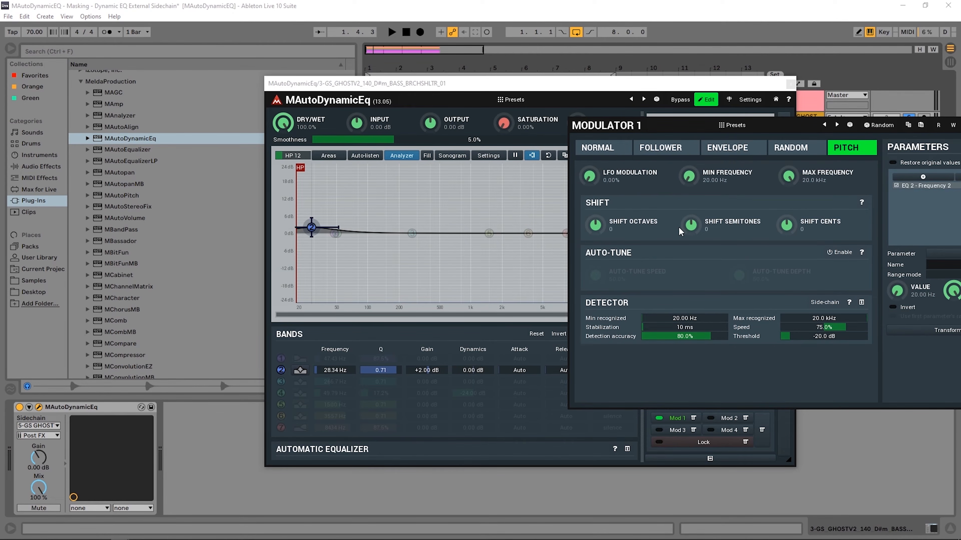
drag(700, 233, 696, 227)
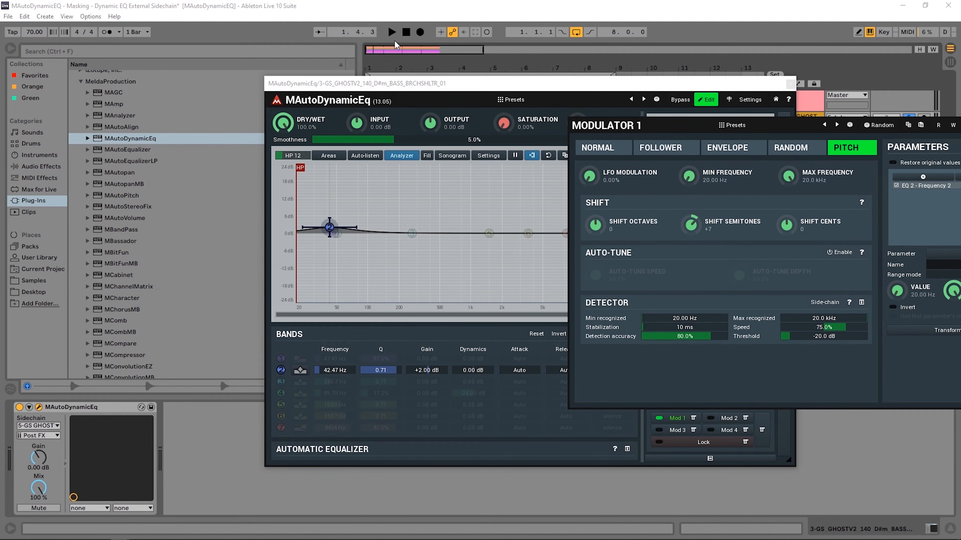
click(392, 32)
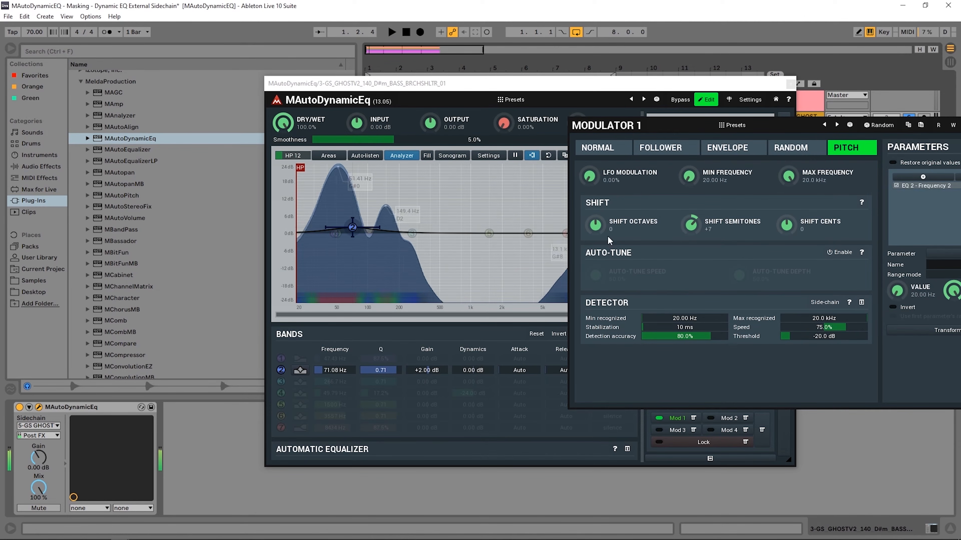
- Combine the semitone shift with a Shift Octaves value of +1 and audition the tracking during playback
drag(599, 230, 599, 227)
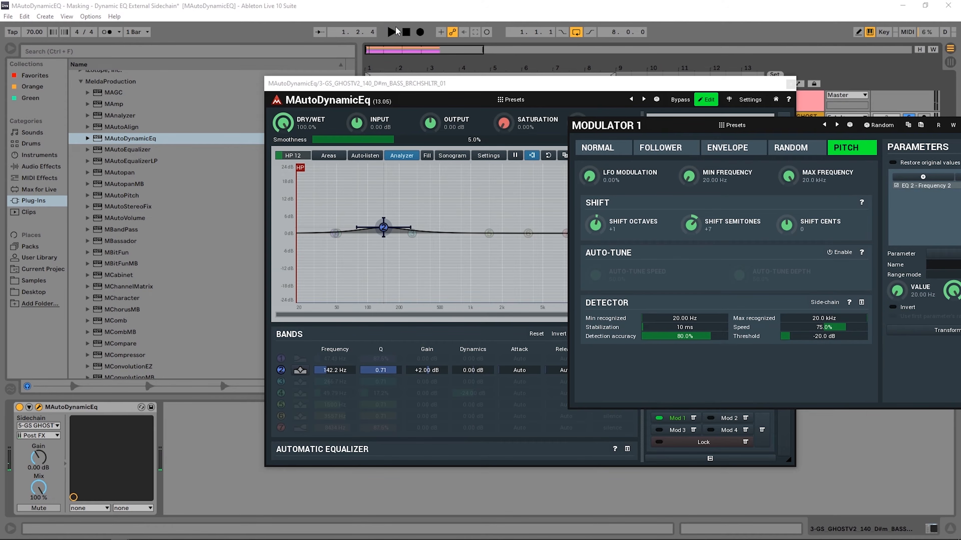
click(395, 32)
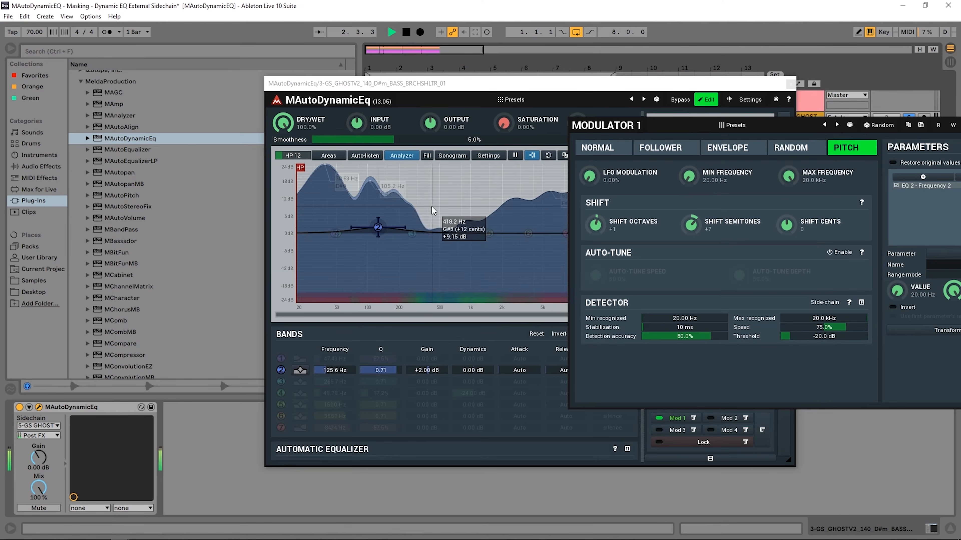
key(space)
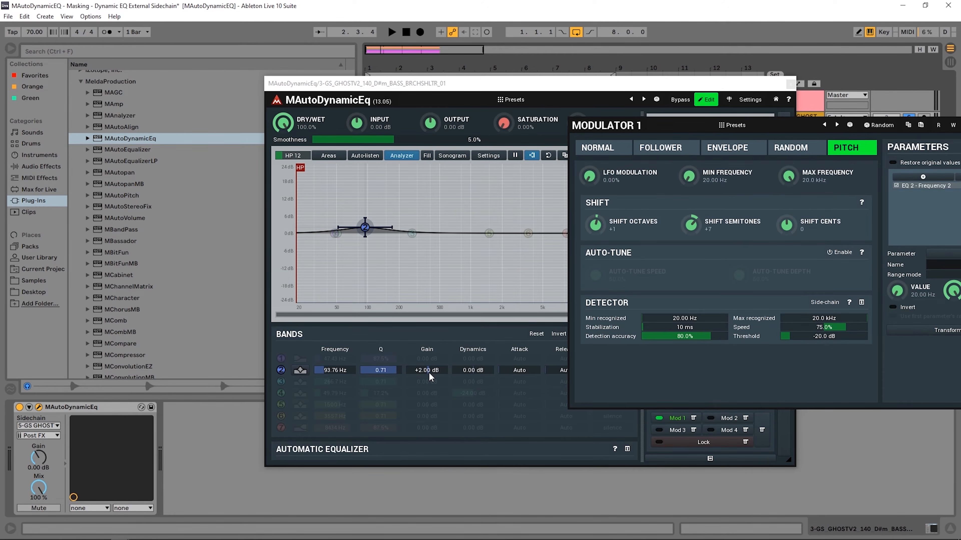
- Raise band 2's gain to 4.3 dB with a Q of about 1.76 and compare the result with and without bypass during playback
drag(427, 369, 380, 379)
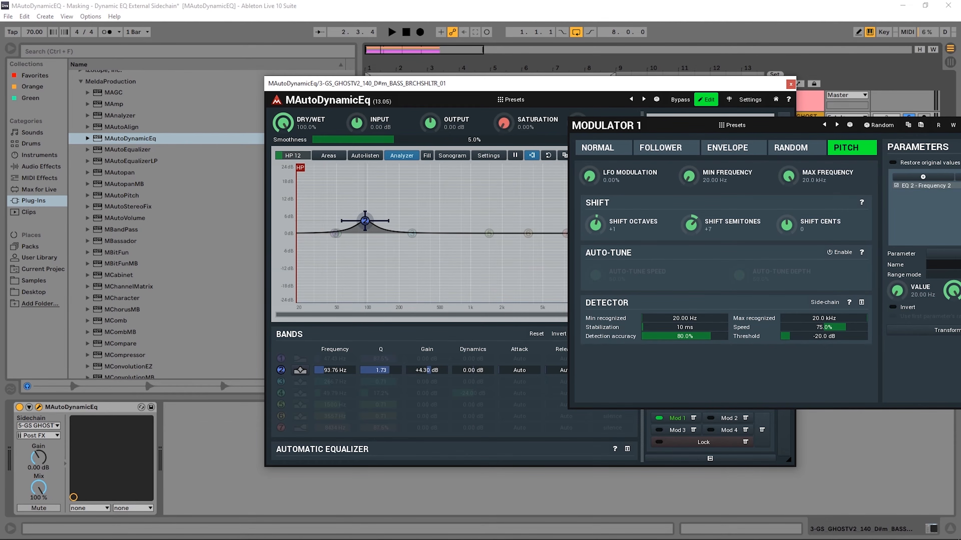
key(space)
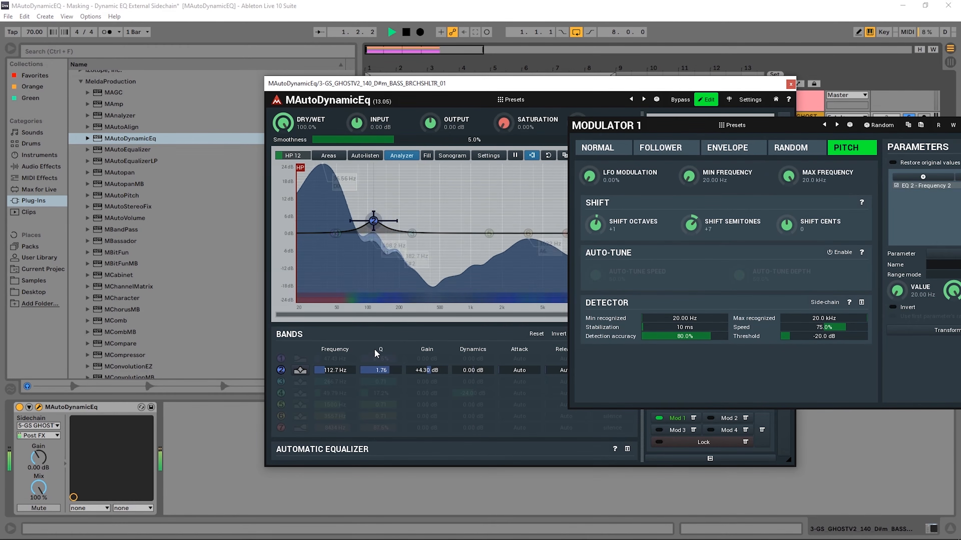
click(676, 102)
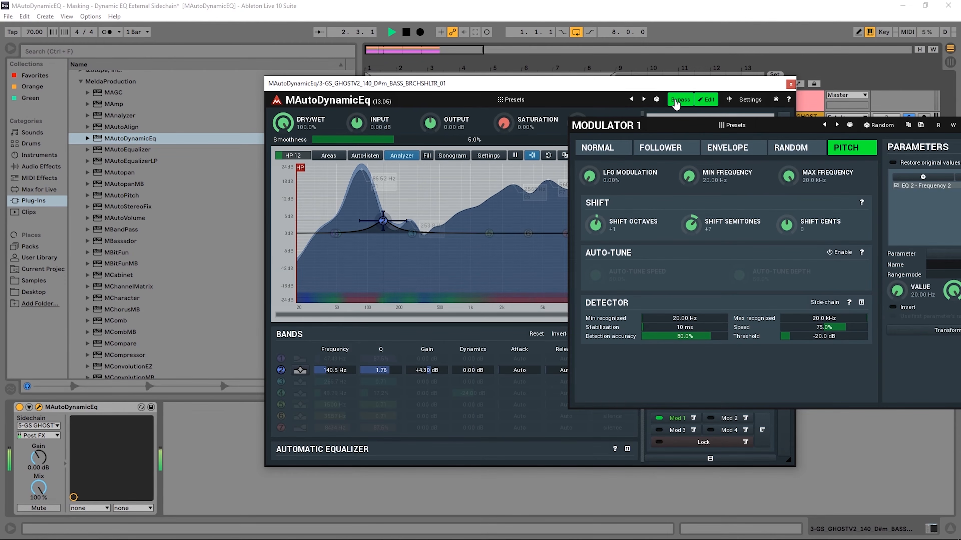
click(675, 102)
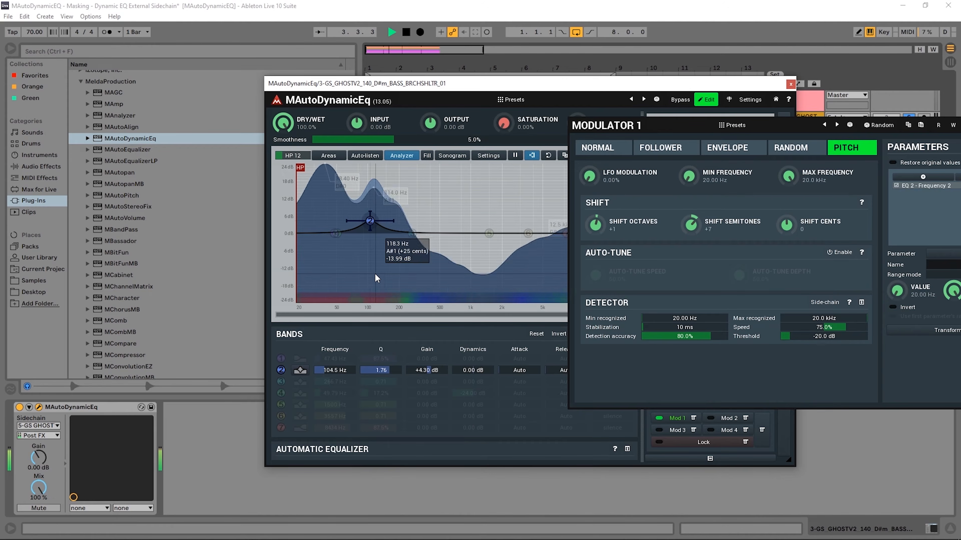
key(space)
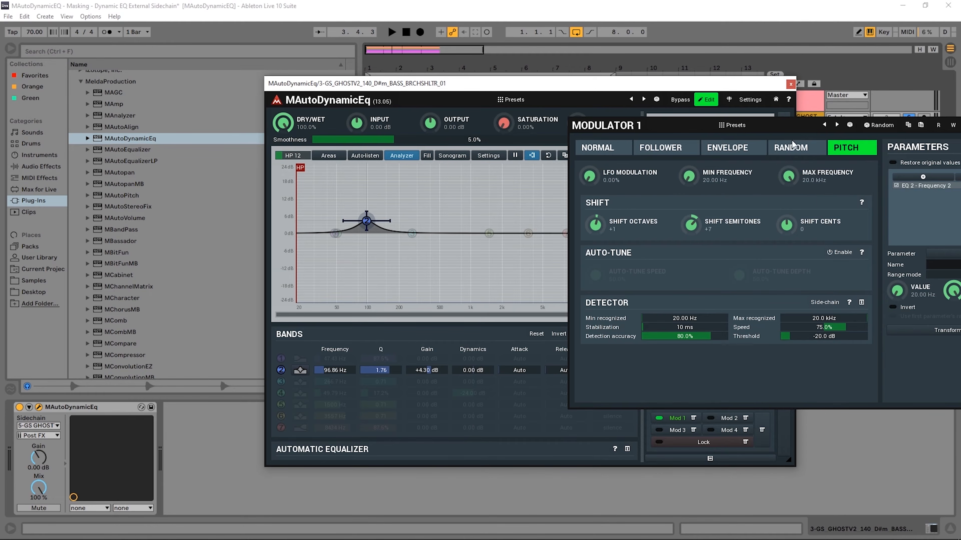
drag(601, 124, 464, 119)
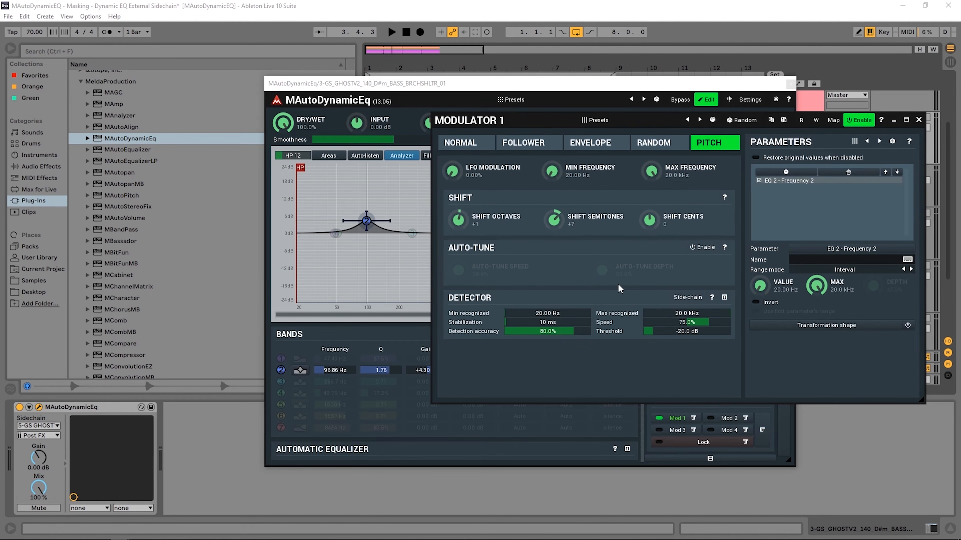
- Close the modulator 1 settings window
click(918, 120)
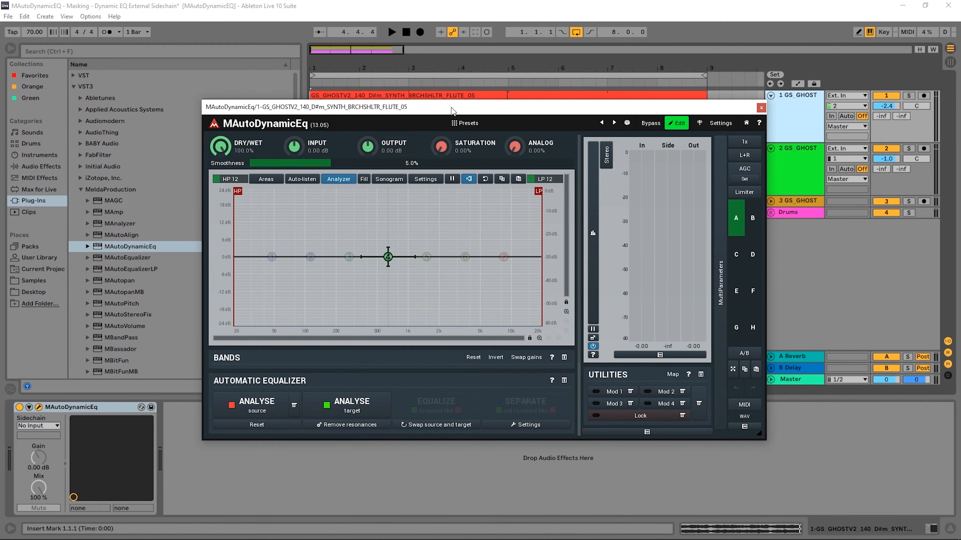
- Check the devices on the first and second synth tracks, return to the flute track and reposition the MAutoDynamicEq window below the clips
drag(455, 109, 437, 129)
click(771, 164)
click(794, 107)
click(799, 160)
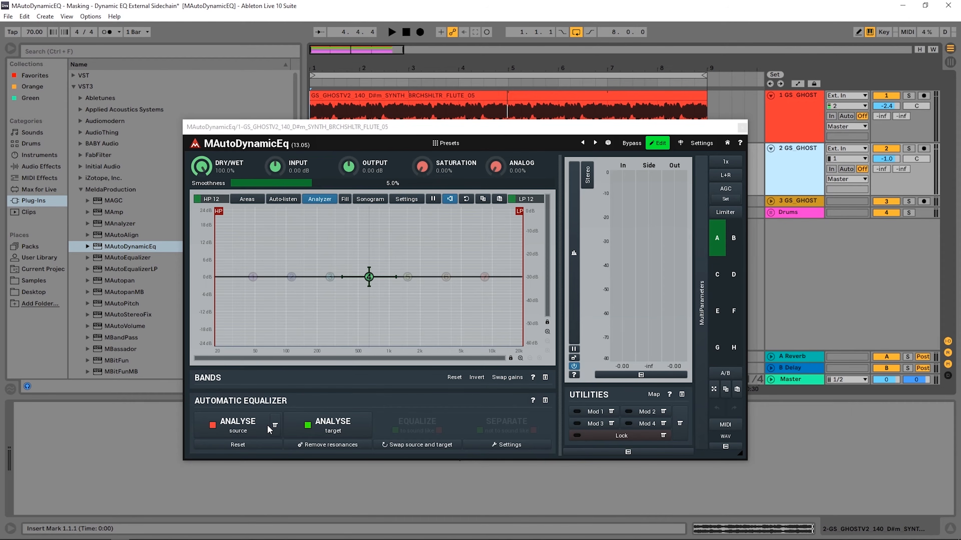
click(794, 127)
drag(692, 128, 710, 186)
- Solo and briefly play the flute synth on track 1, then solo and play the synth on track 2
click(908, 95)
key(space)
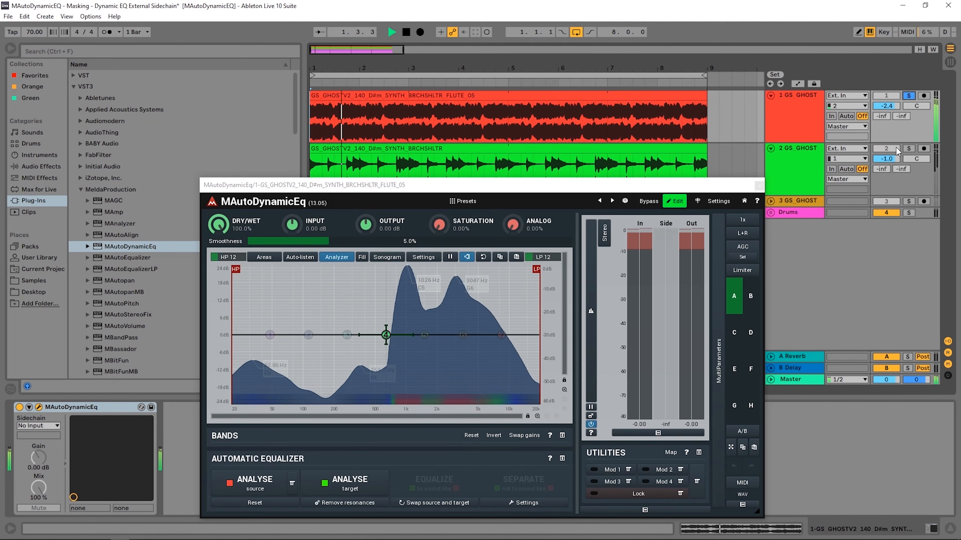
key(space)
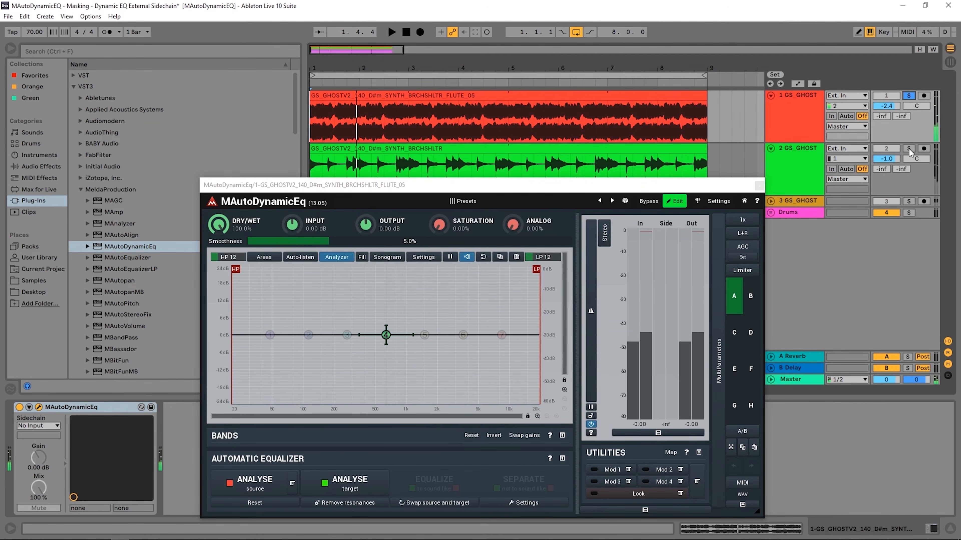
click(909, 149)
key(space)
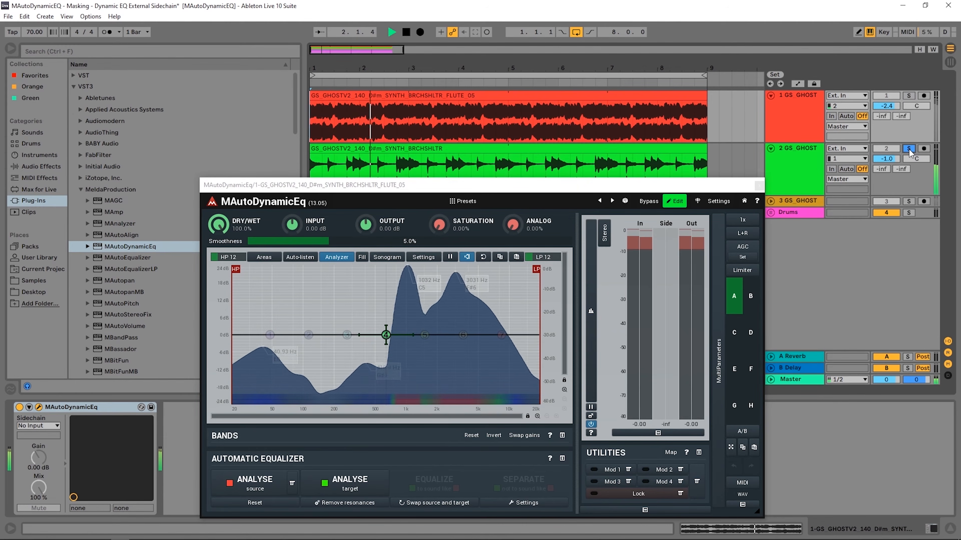
key(space)
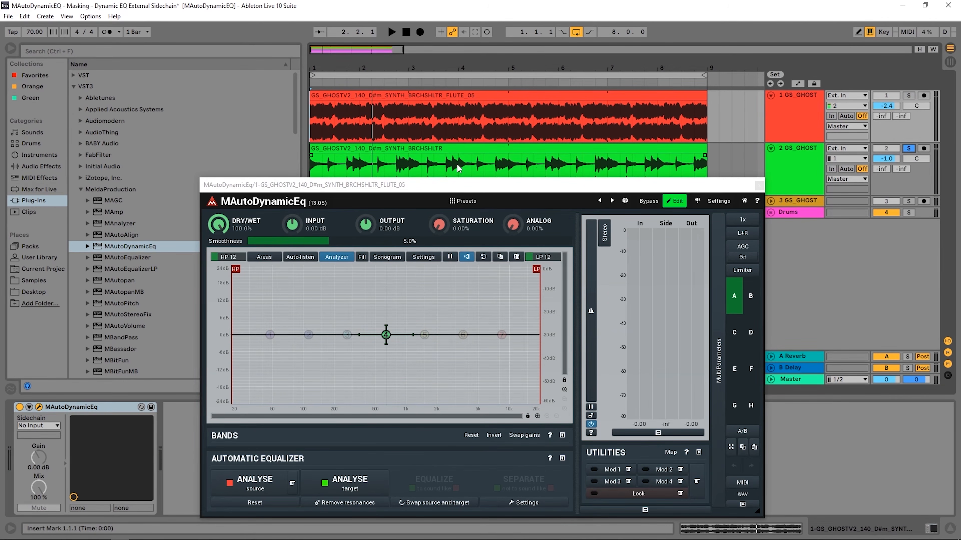
- Select the flute clip's section from 3.2.1 to 3.4.1, solo track 1 and play it to view its spectrum
drag(425, 167, 442, 166)
drag(419, 126, 447, 130)
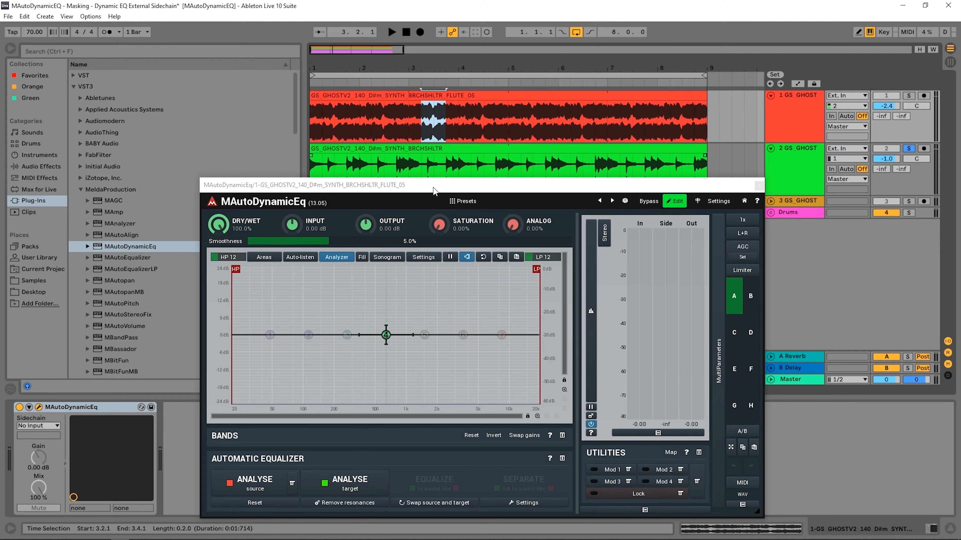
drag(451, 190, 457, 169)
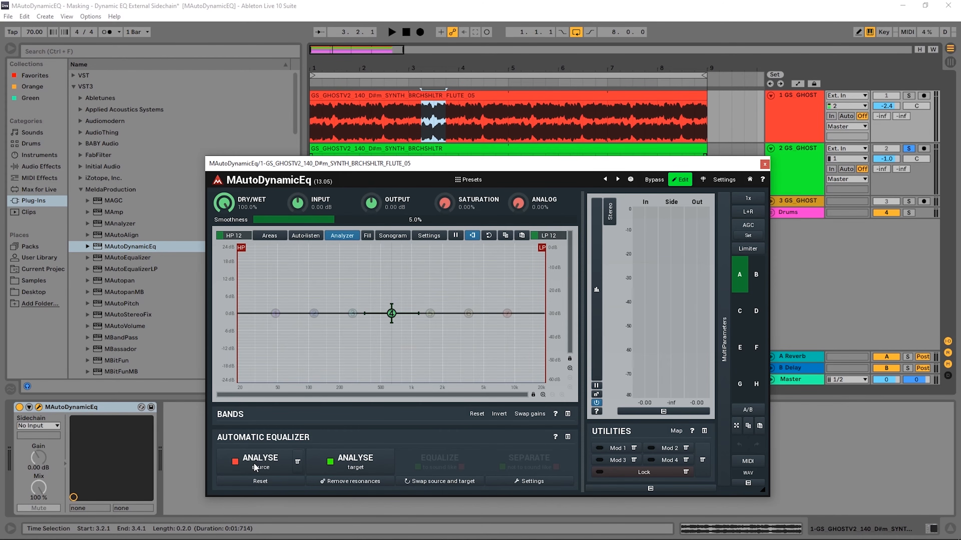
click(790, 127)
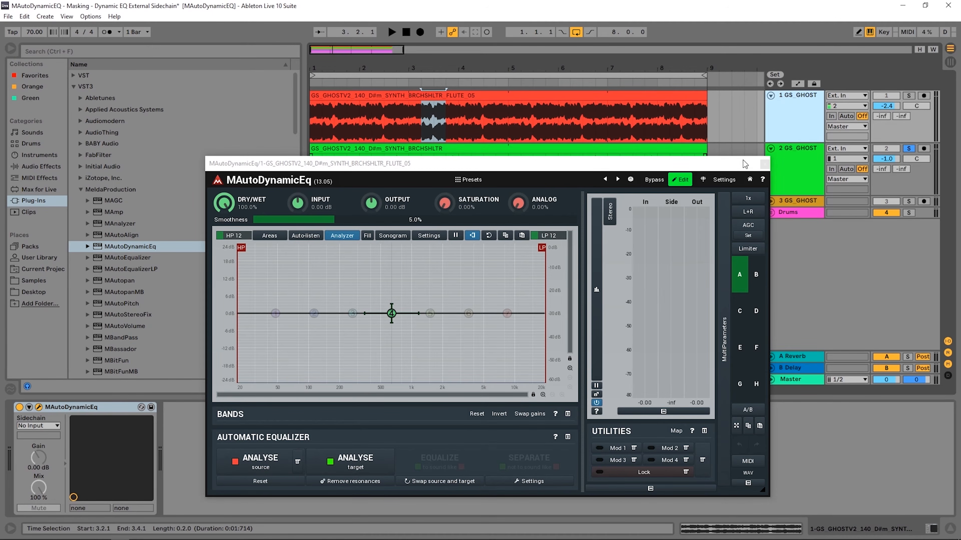
click(909, 96)
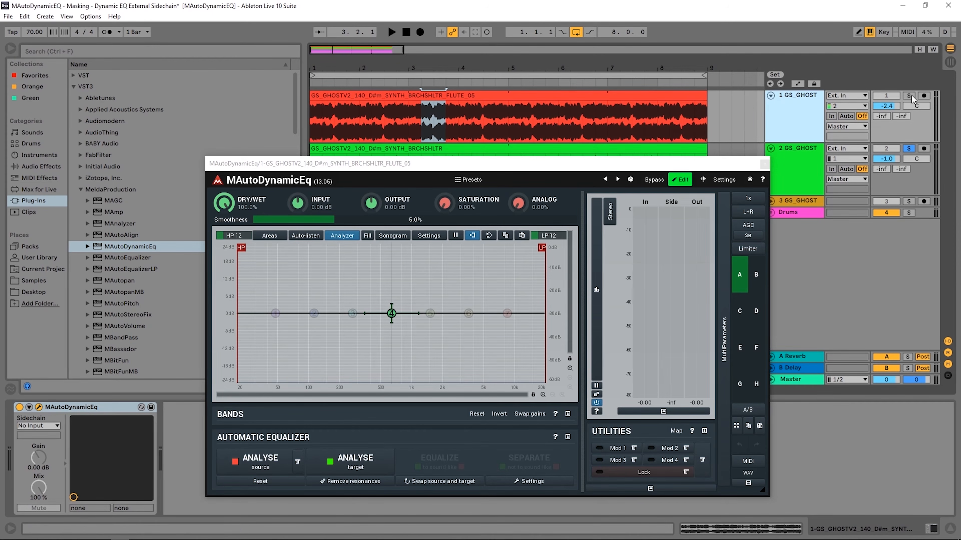
key(space)
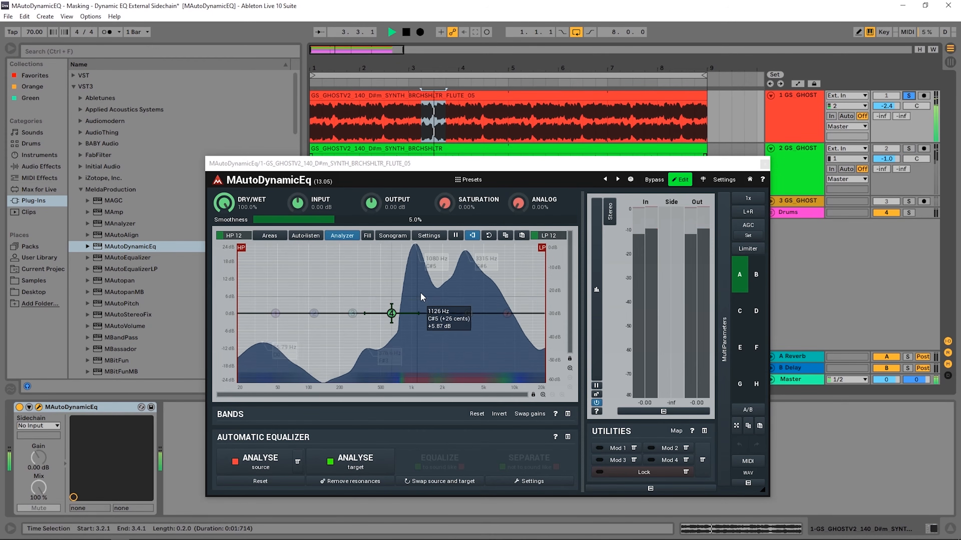
key(space)
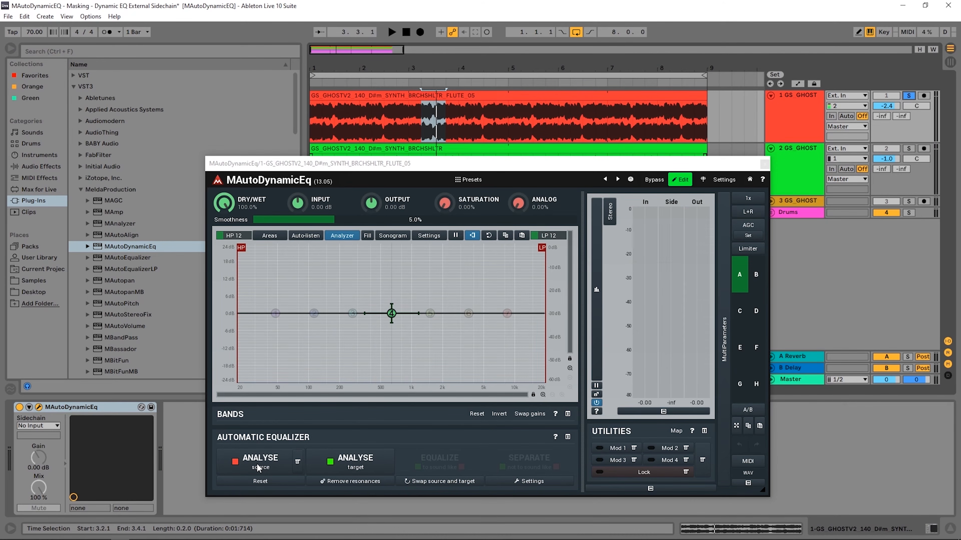
- Browse the Hiphop, R'n'b folder of the loadable source analyses and leave without loading one
click(297, 462)
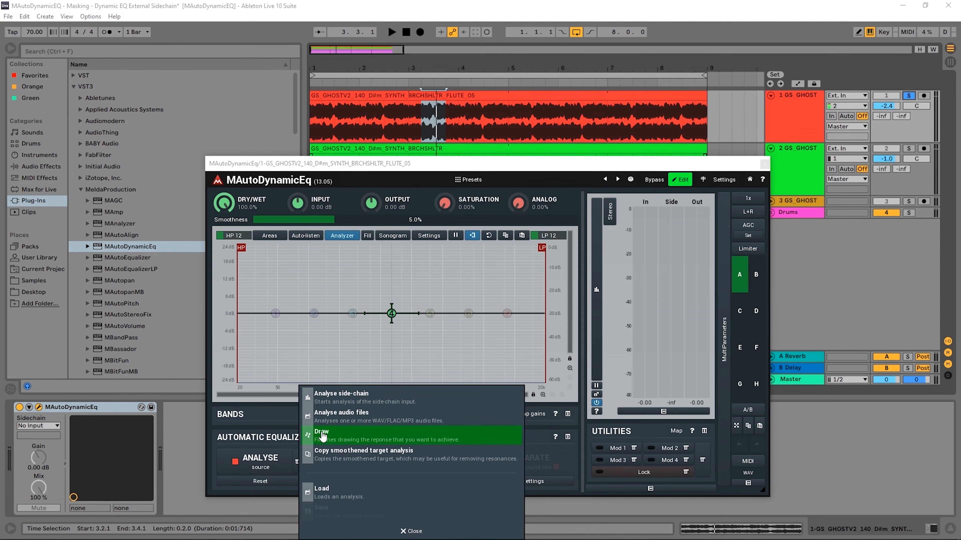
click(324, 492)
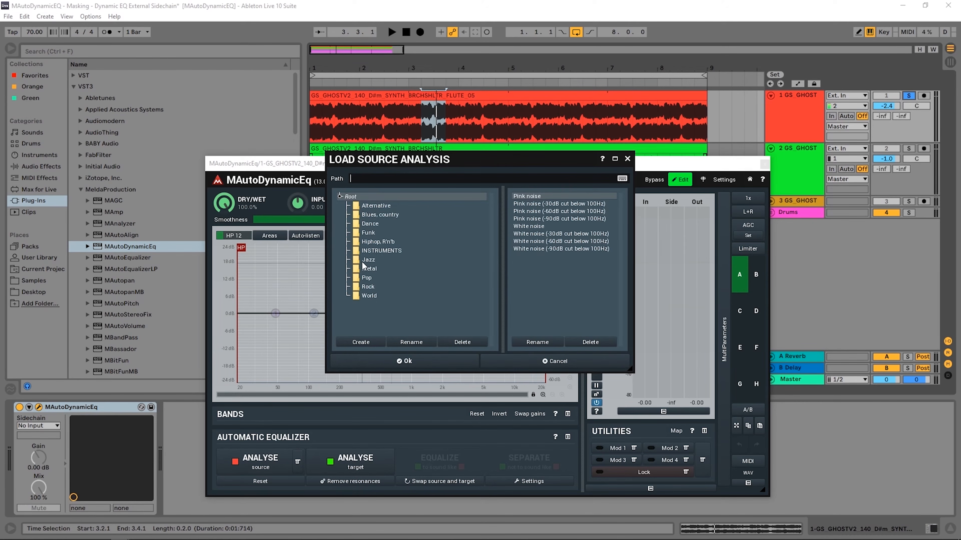
click(358, 242)
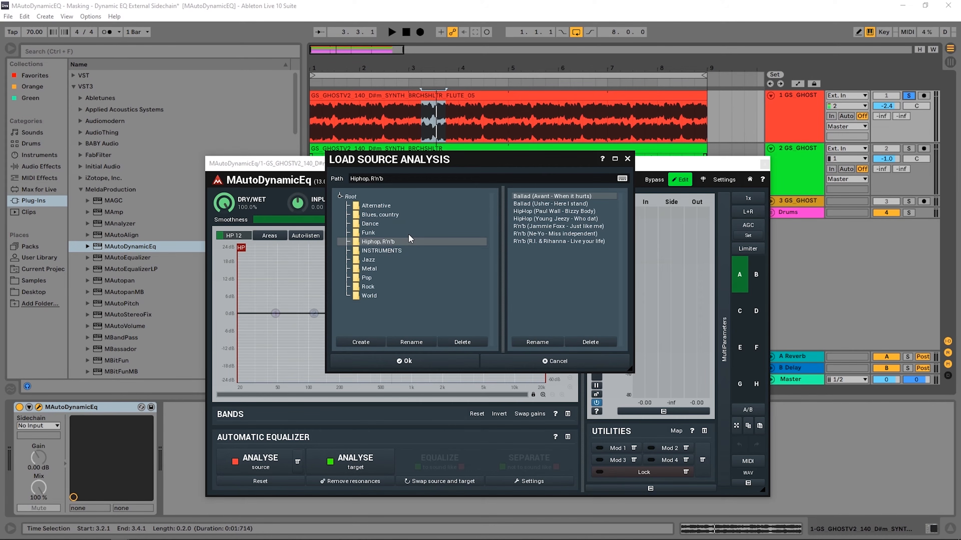
click(554, 362)
- Capture a source analysis of the soloed flute track during playback
click(260, 459)
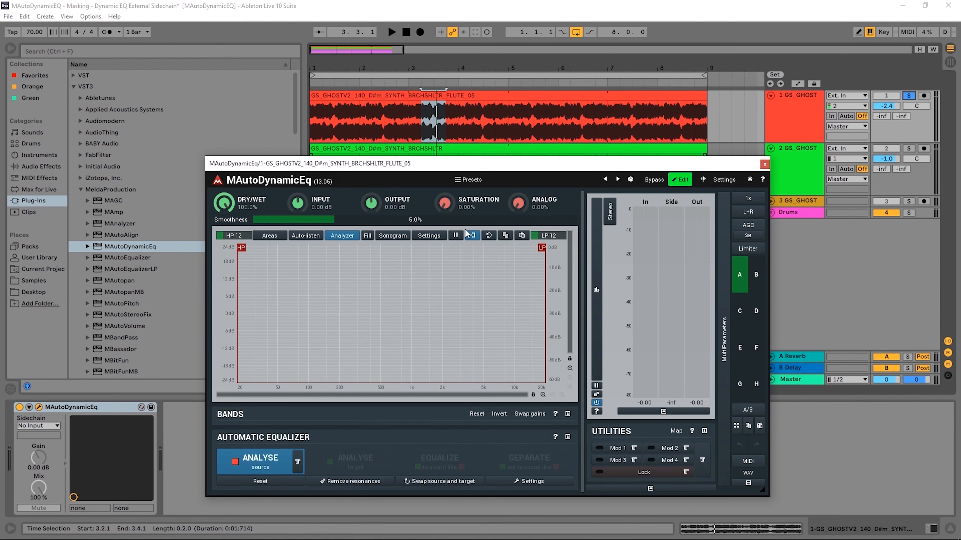
key(space)
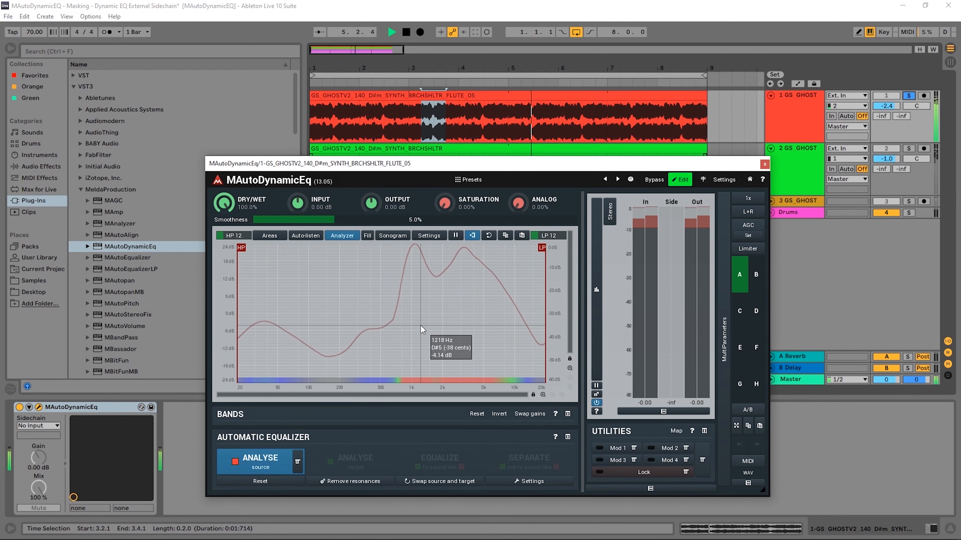
key(space)
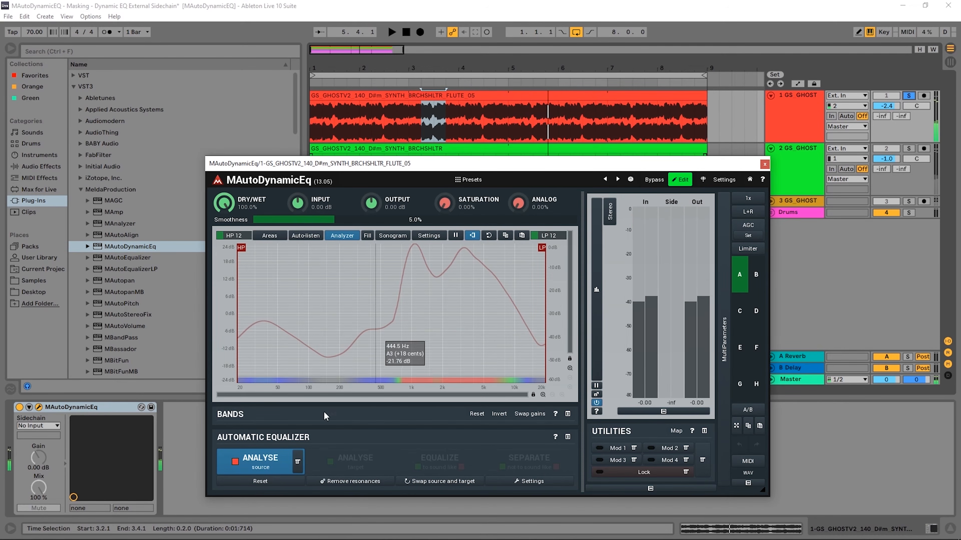
click(261, 462)
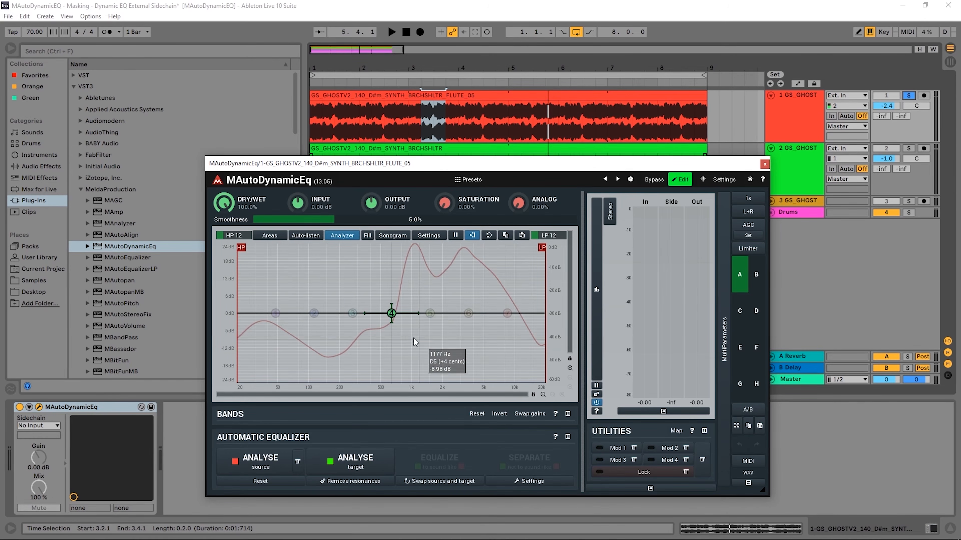
- Transfer MAutoDynamicEq with its source analysis from the flute track to track 2, solo track 2 and play it
click(63, 410)
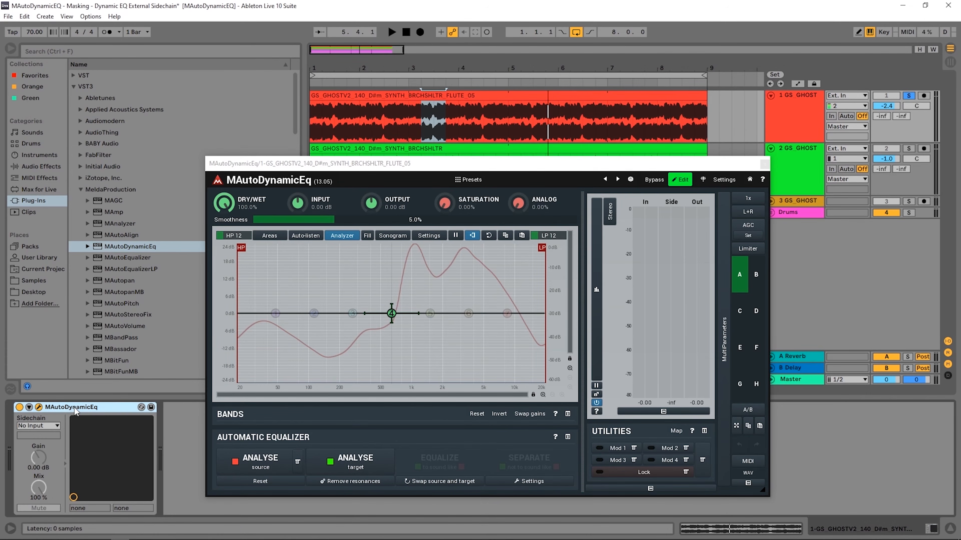
scroll(170, 246, down, 5)
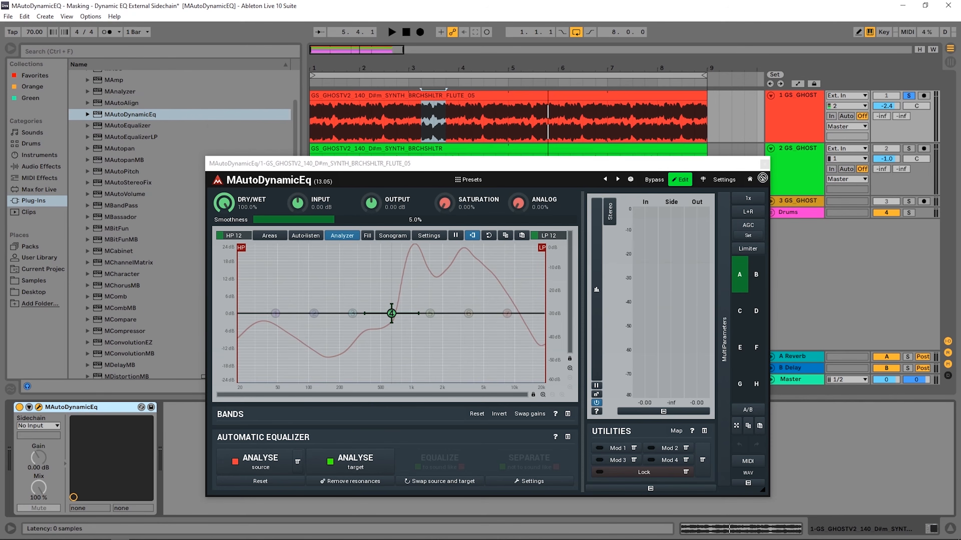
click(798, 169)
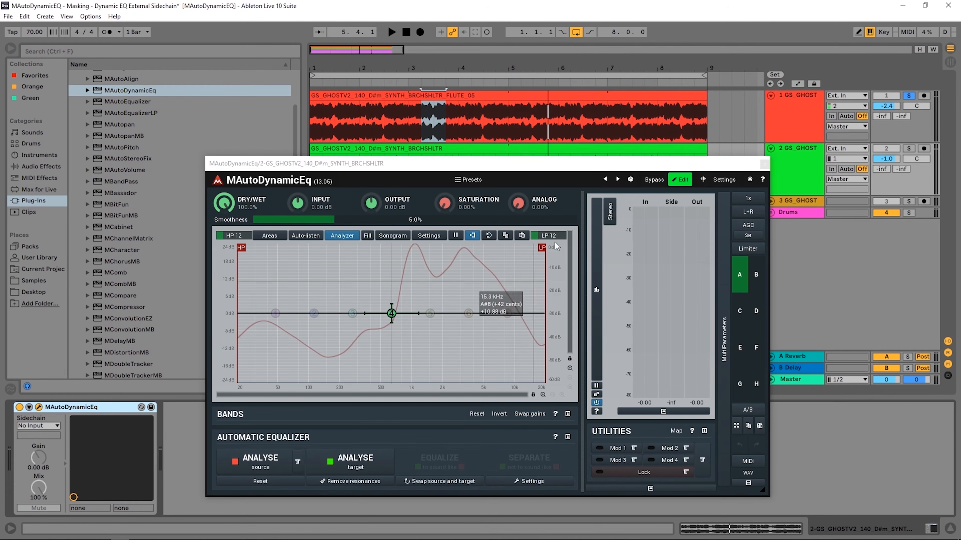
click(908, 149)
key(space)
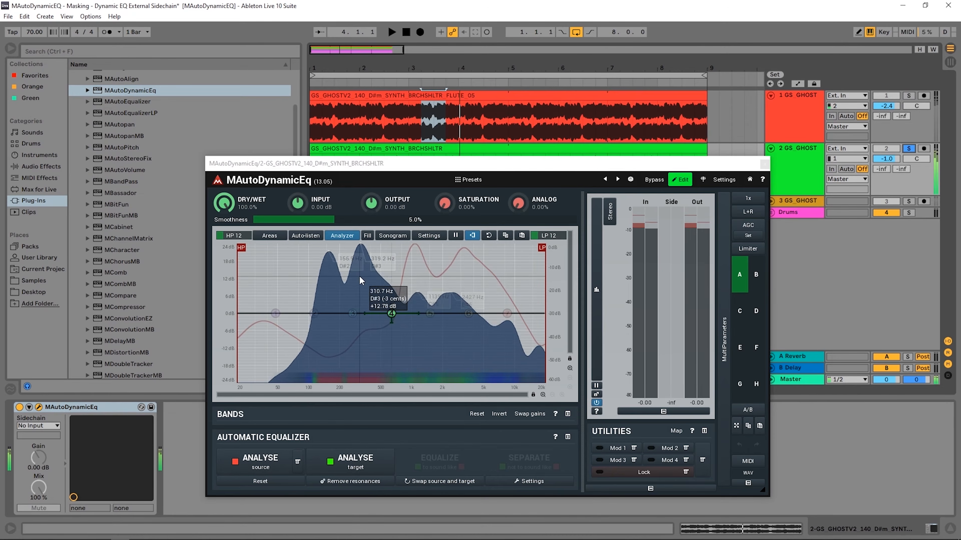
key(space)
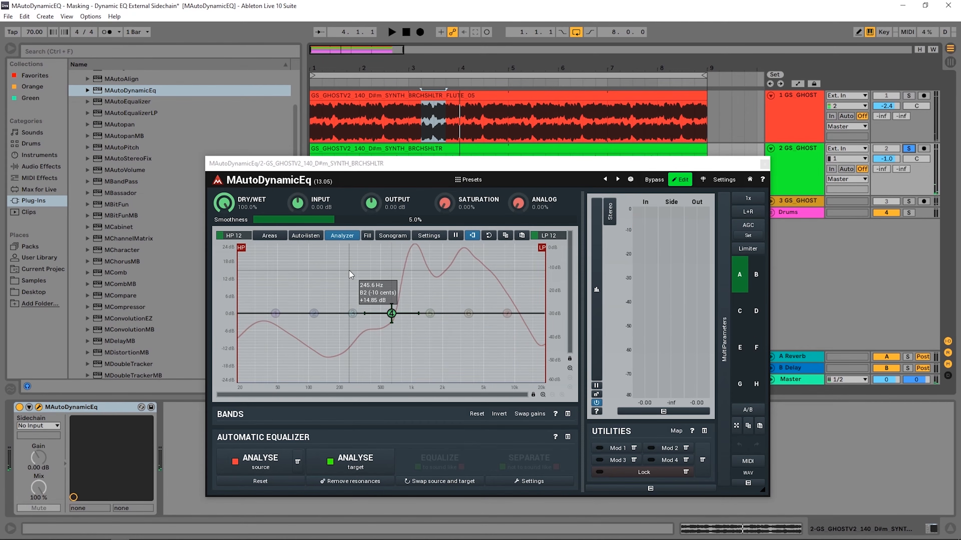
- Capture a target analysis of the soloed track 2 synth during playback
click(349, 461)
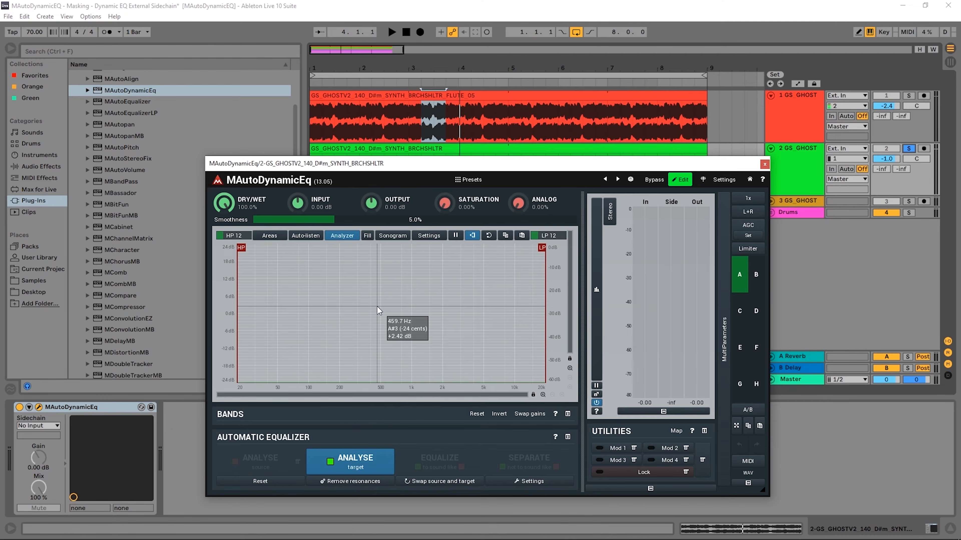
key(space)
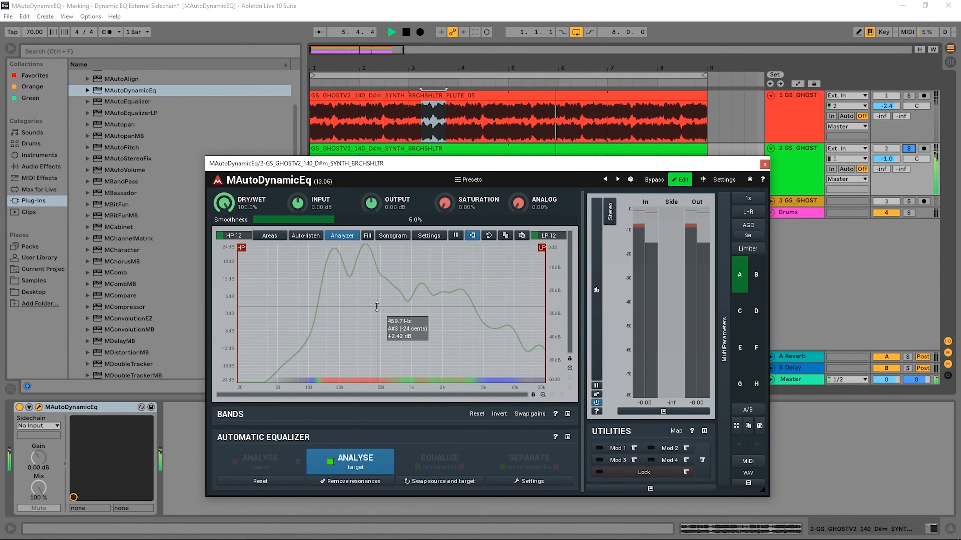
key(space)
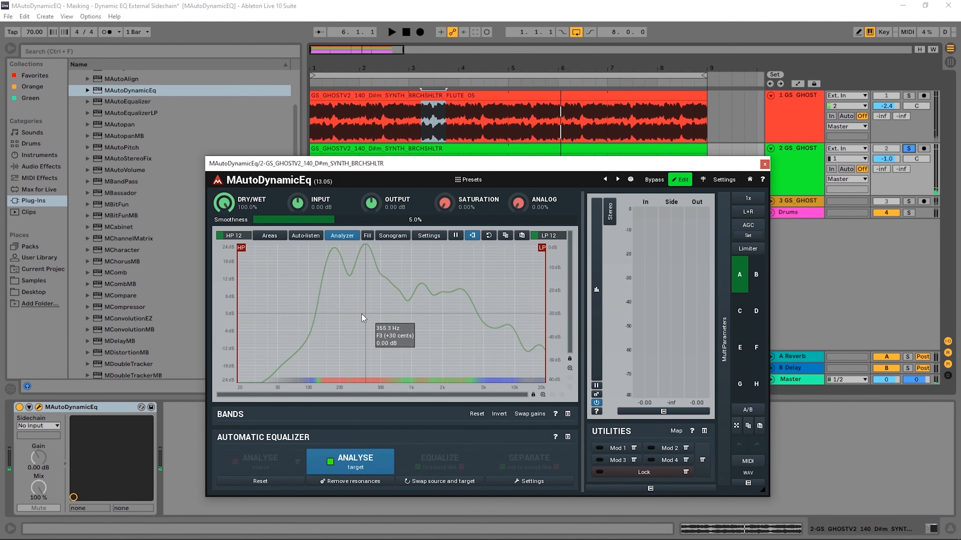
click(351, 468)
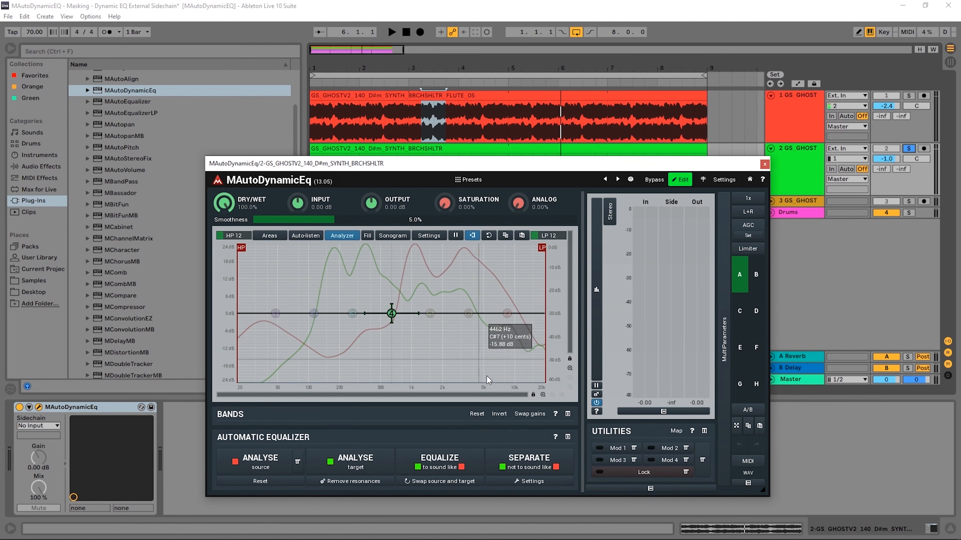
- Expand the Bands section alongside the Automatic Equalizer and move the plug-in window up so everything fits
drag(398, 166, 401, 121)
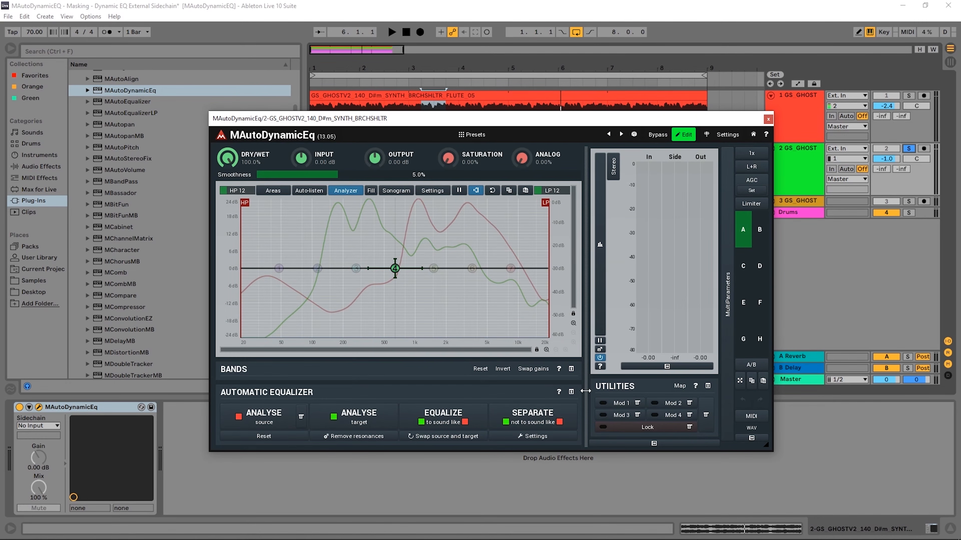
click(571, 392)
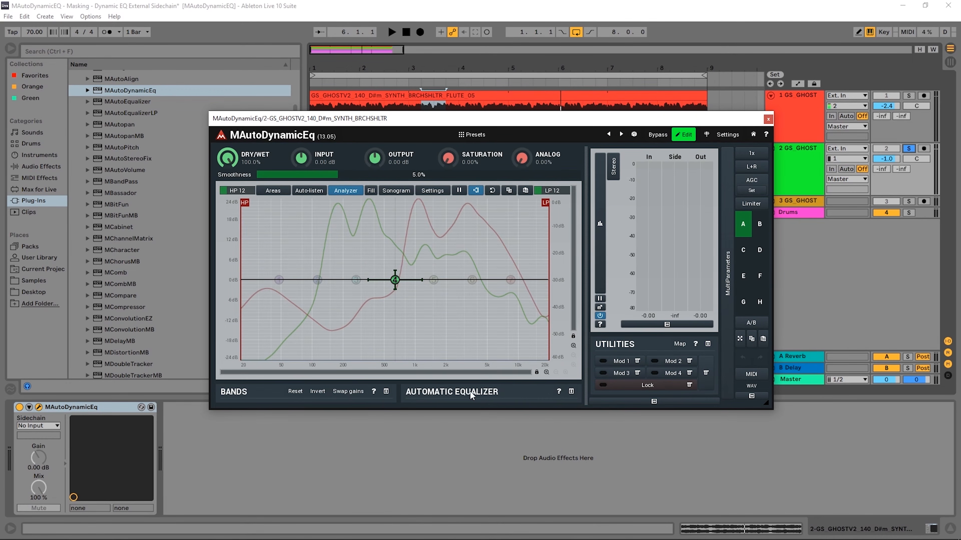
click(572, 392)
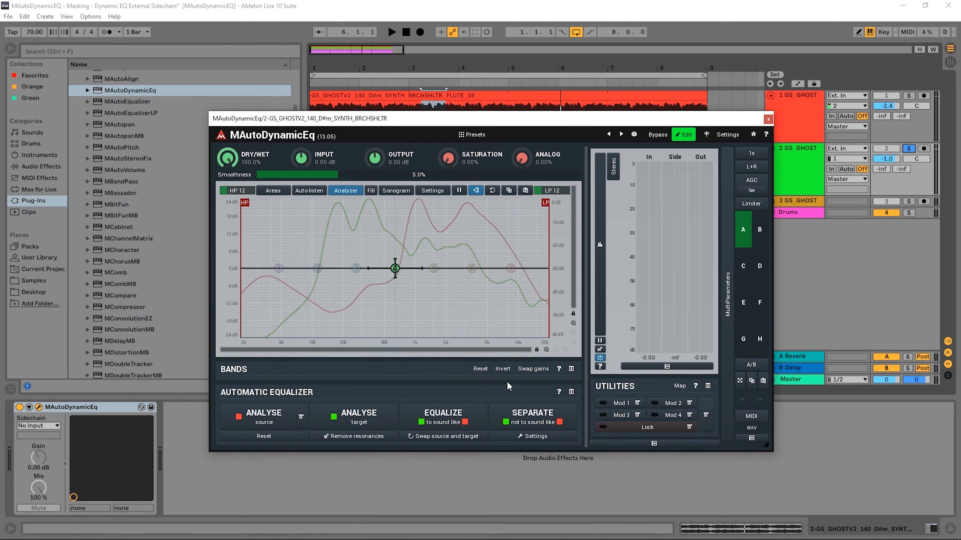
click(571, 369)
drag(352, 120, 352, 52)
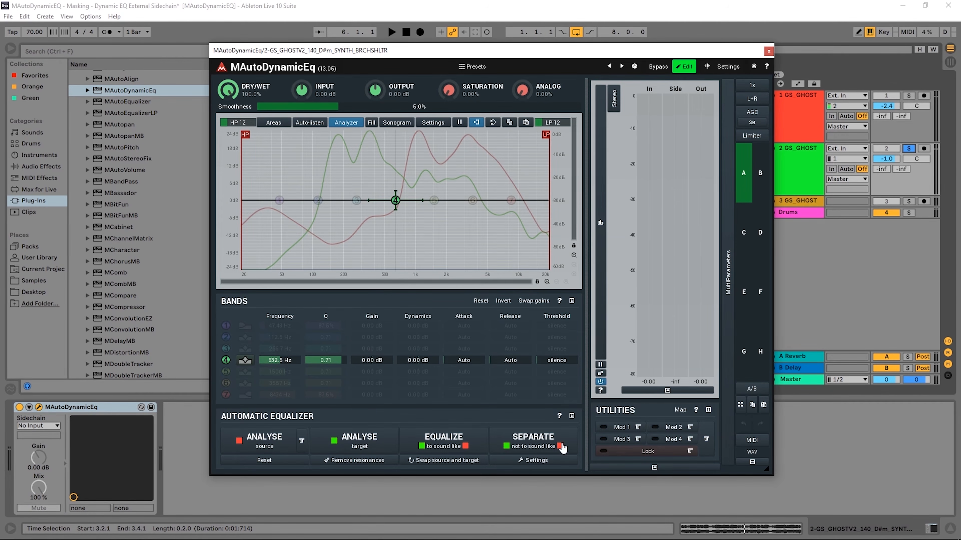
- Adjust the bottom and top frequency limits in the auto-equalizer settings, accept them and separate the target from the source
click(534, 463)
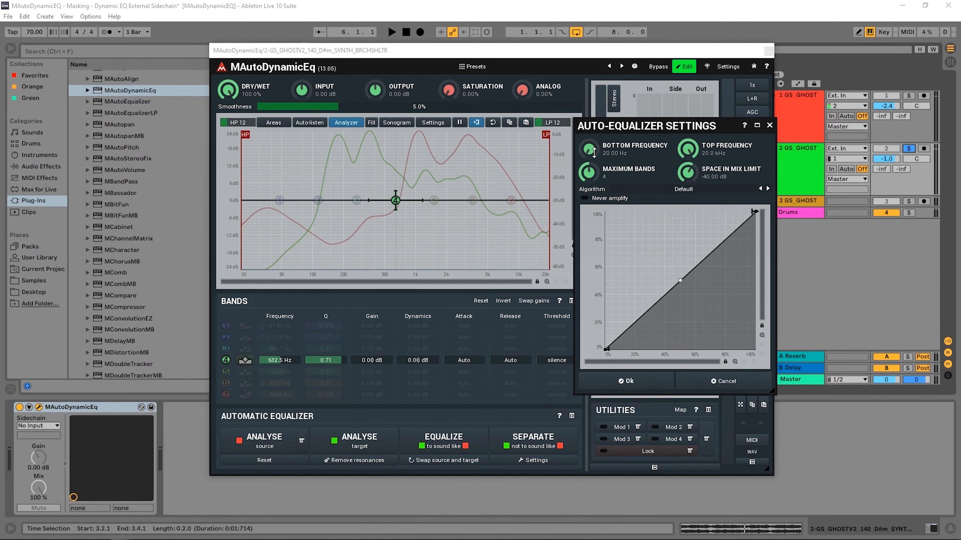
drag(594, 151, 594, 140)
drag(694, 152, 694, 155)
click(618, 382)
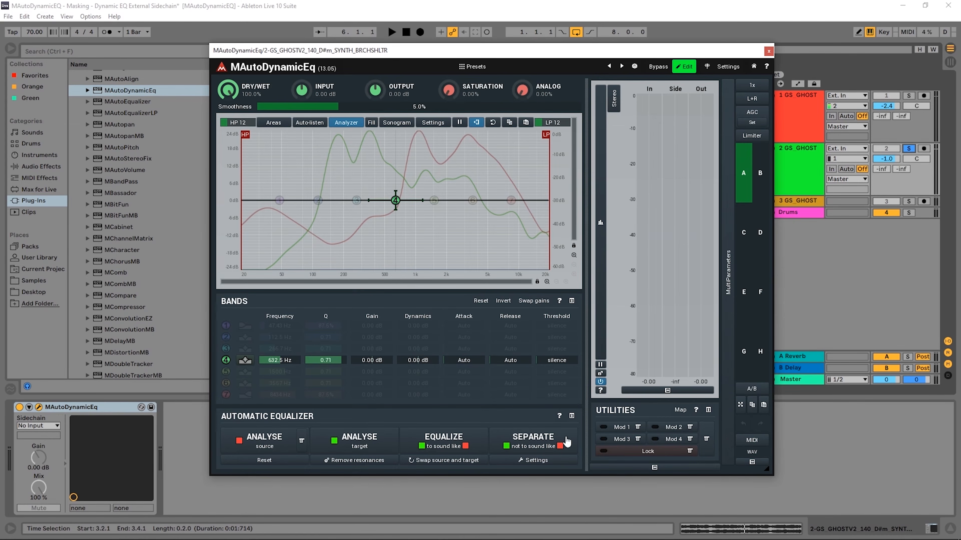
click(530, 448)
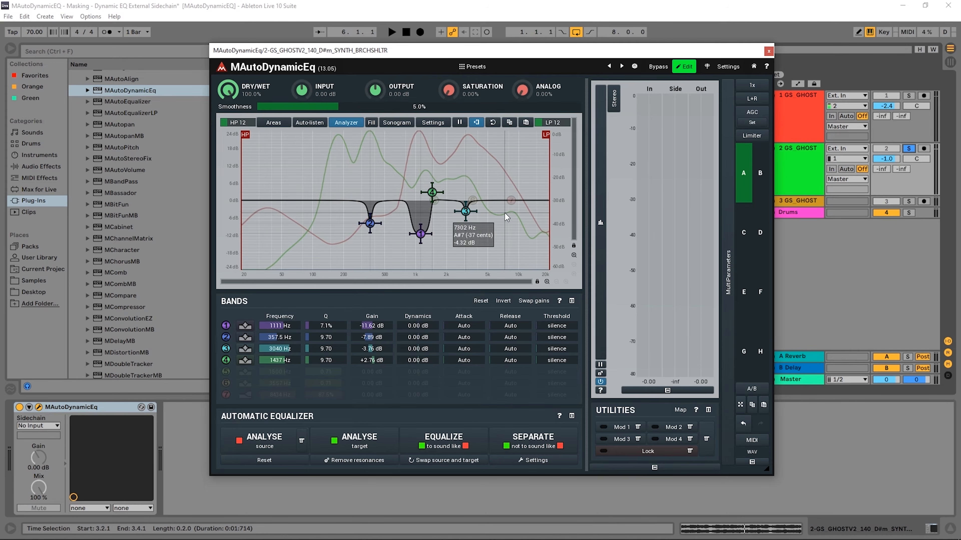
click(557, 461)
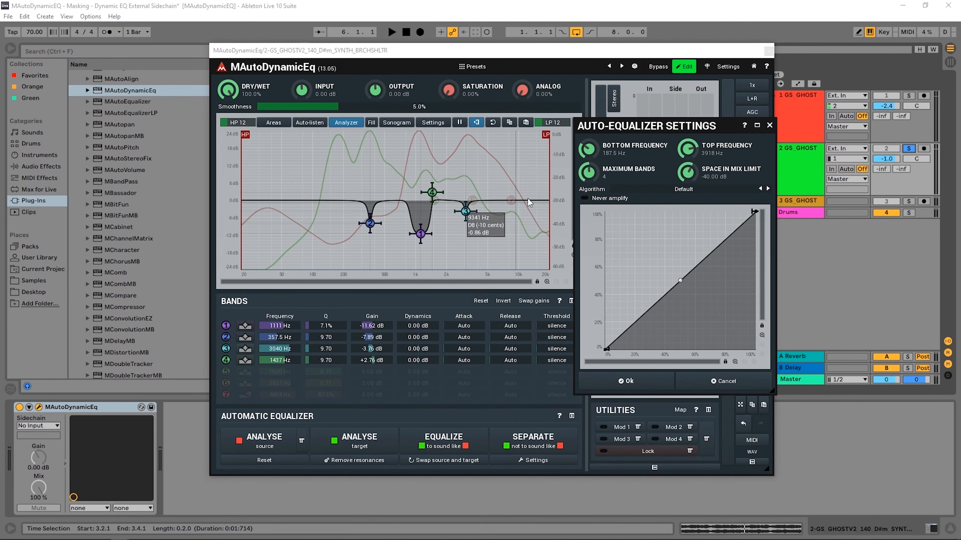
click(712, 382)
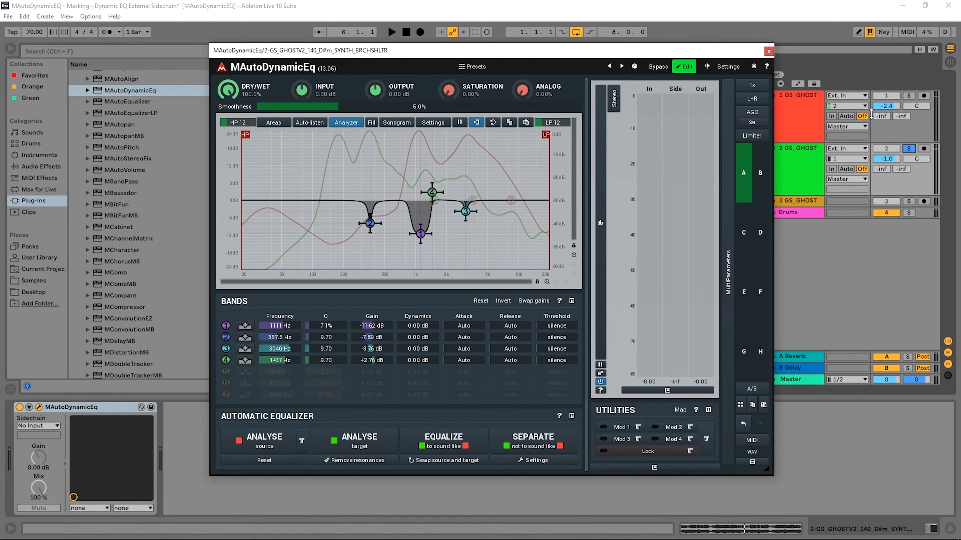
- Solo track 1 alongside track 2 and compare the sound with the equalizer bypassed and active during playback
click(909, 96)
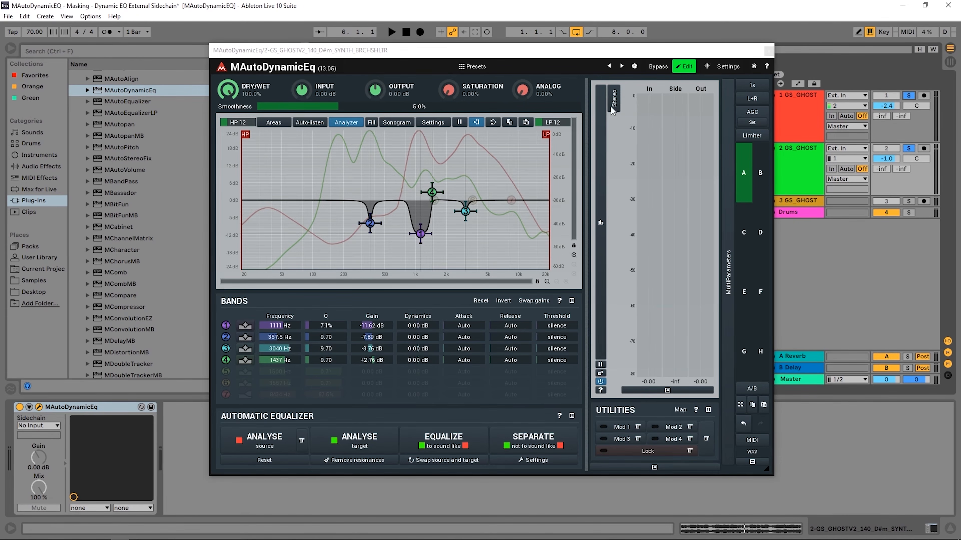
key(space)
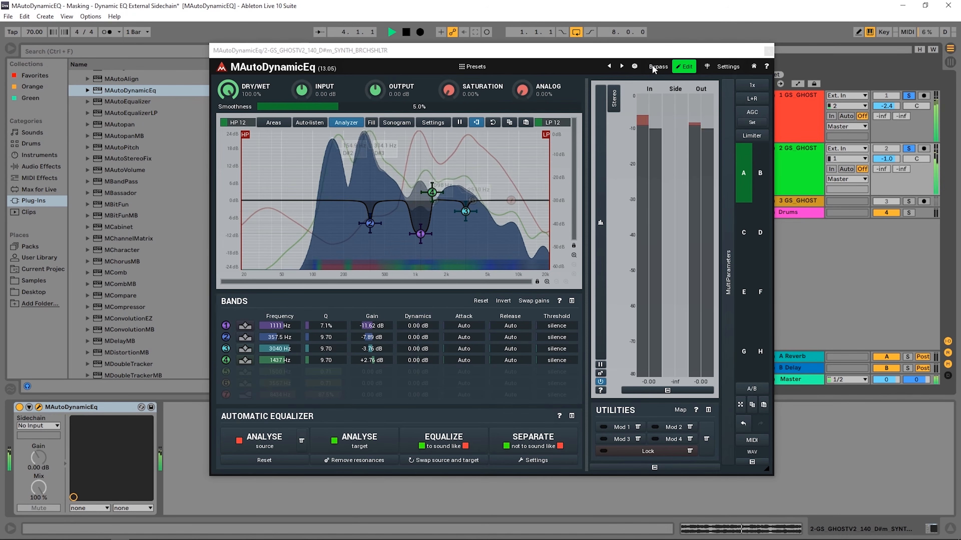
click(657, 66)
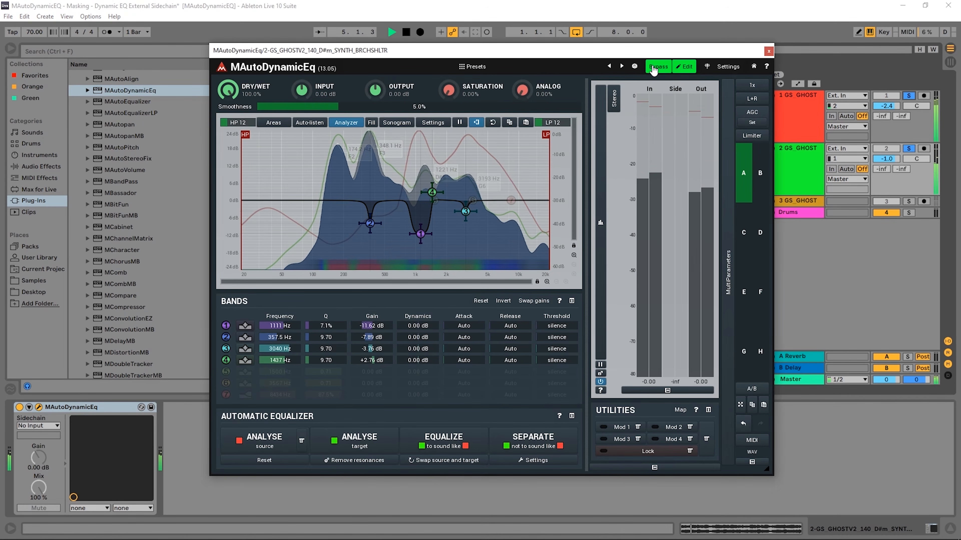
click(657, 67)
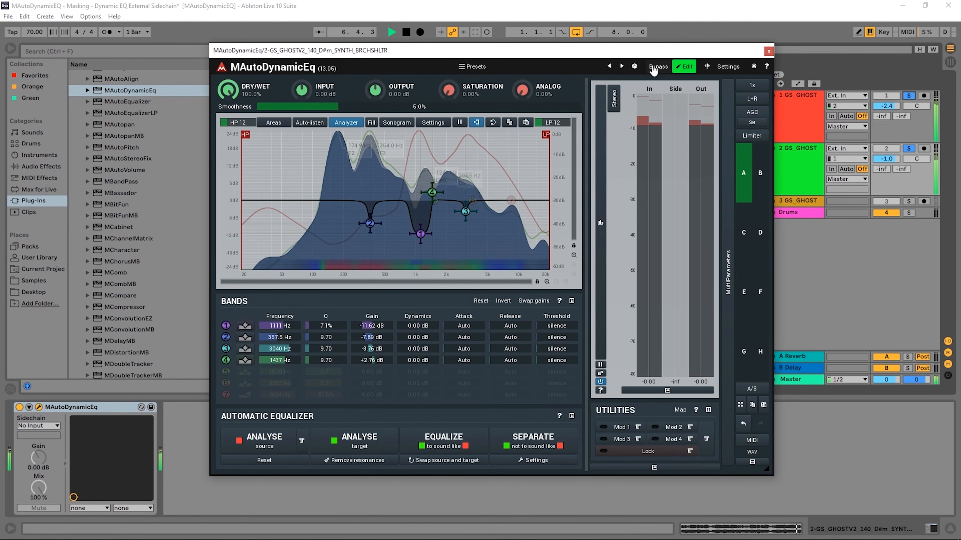
key(space)
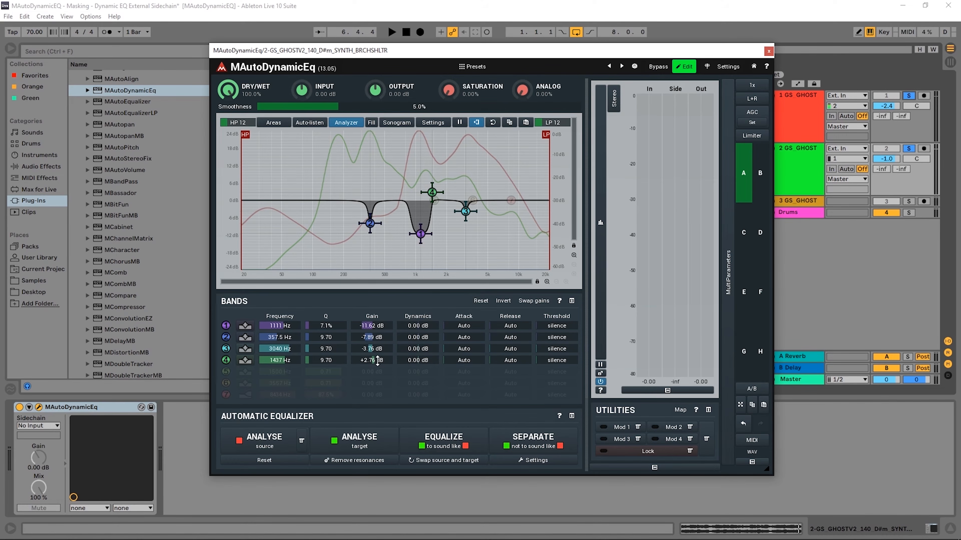
- Disable band 4, set band 1 to 4.7% Q and -8.93 dB gain, and lower the dry/wet mix to 74.4%
click(227, 360)
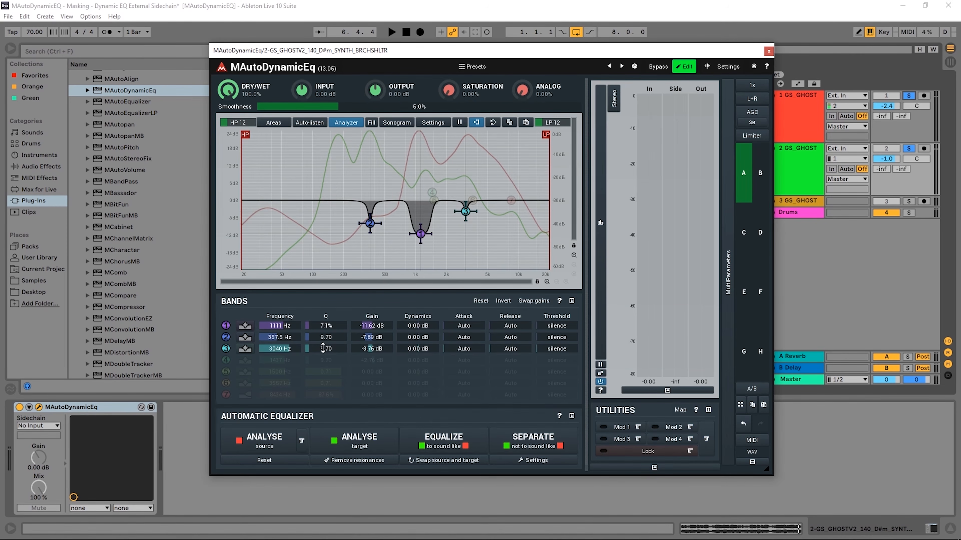
drag(332, 327, 367, 326)
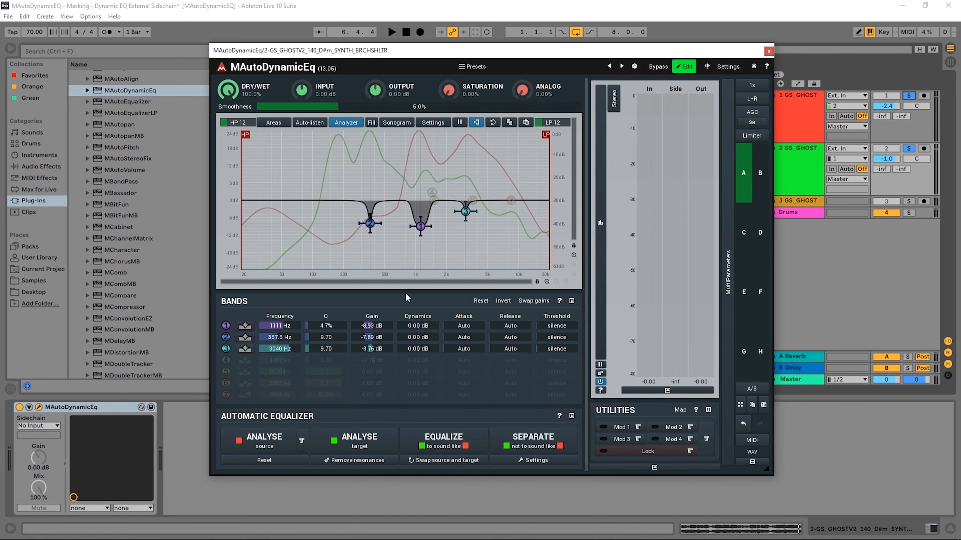
drag(228, 90, 228, 96)
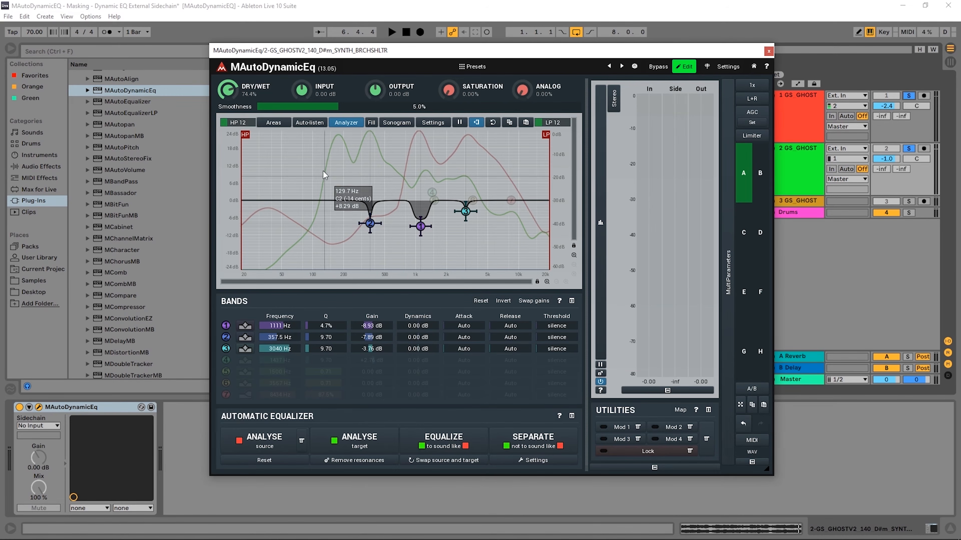
- Raise the smoothness to 10.5% and separate the target from the source with that setting
drag(328, 106, 417, 106)
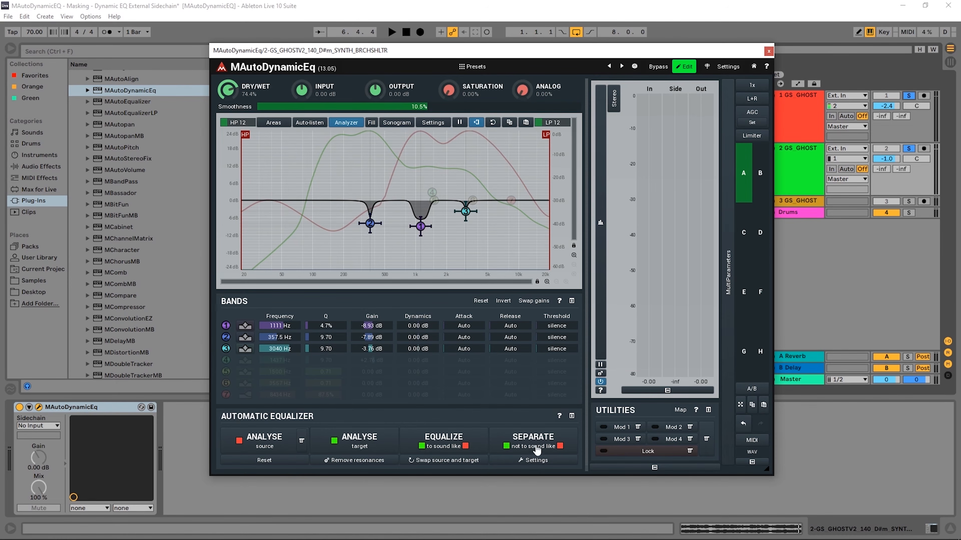
click(524, 443)
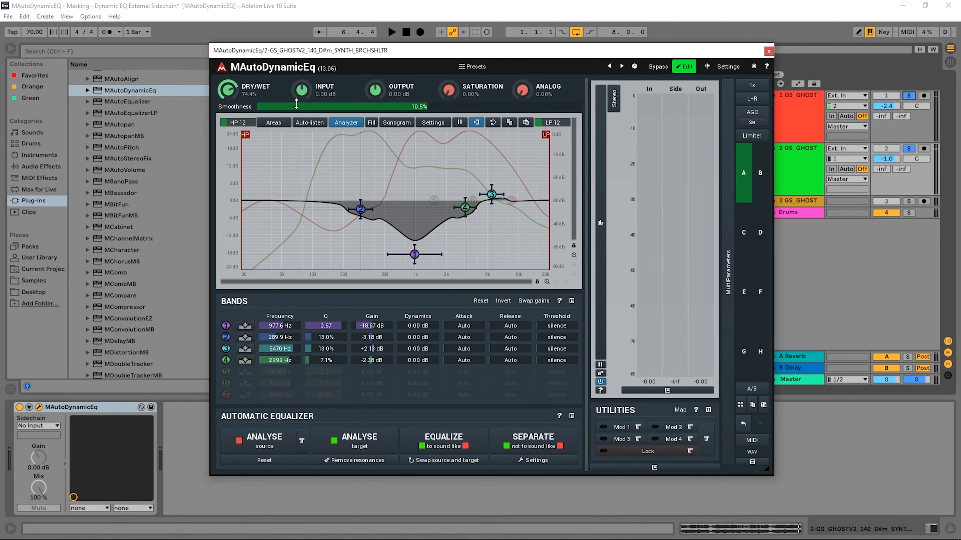
- Separate the target from the source using 4.4% smoothness and at most 3 bands, and disable band 3
drag(418, 108, 328, 107)
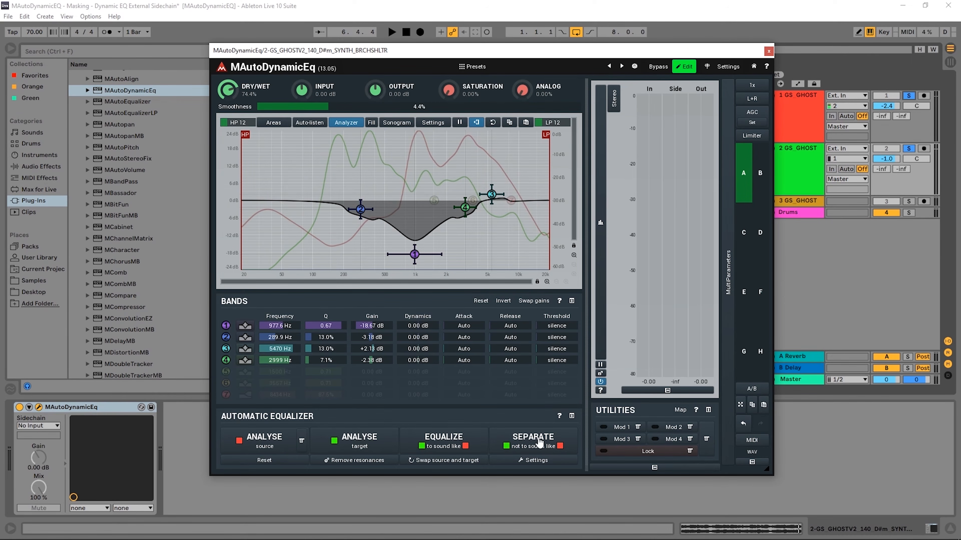
click(531, 460)
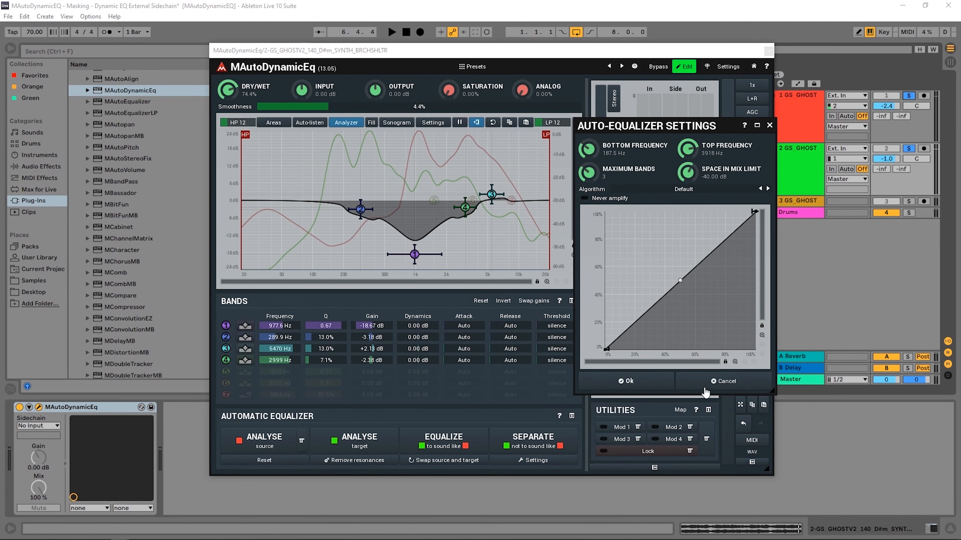
click(645, 380)
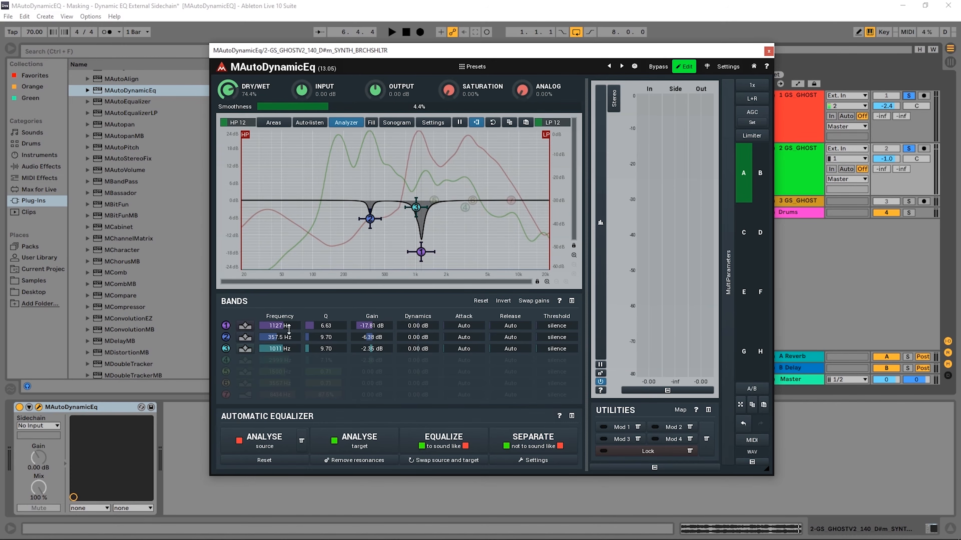
click(226, 347)
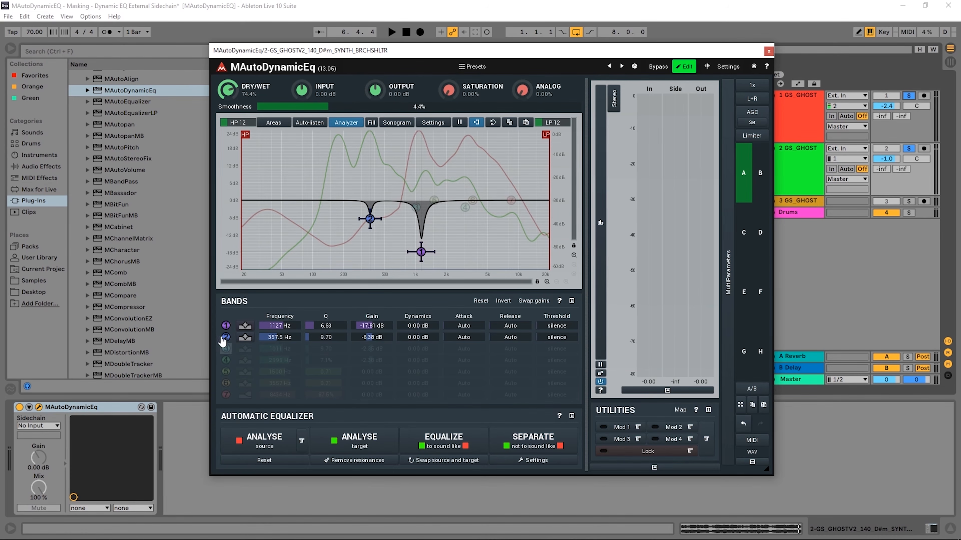
drag(258, 84, 258, 96)
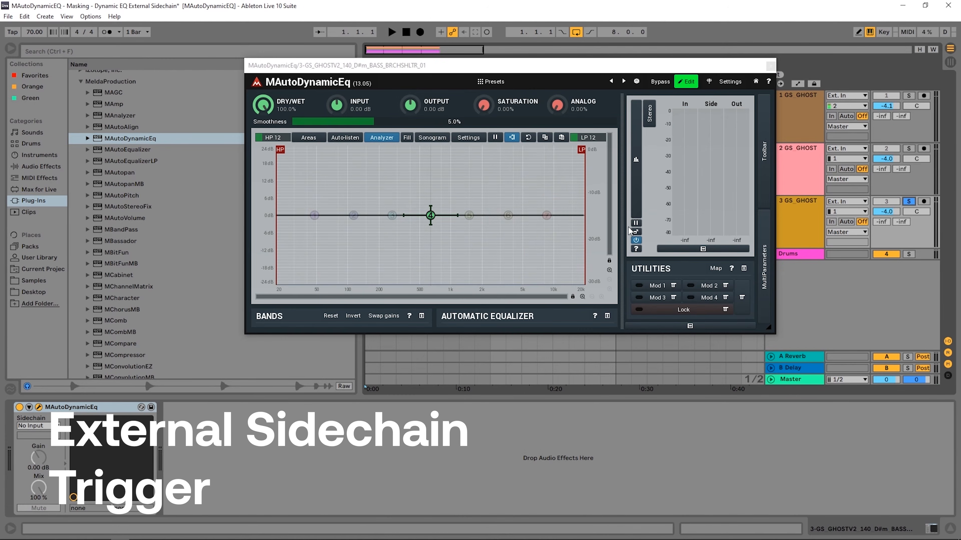
- Play the soloed bass track briefly, expand the Bands section and set band 4's dynamics to -23.04 dB
key(space)
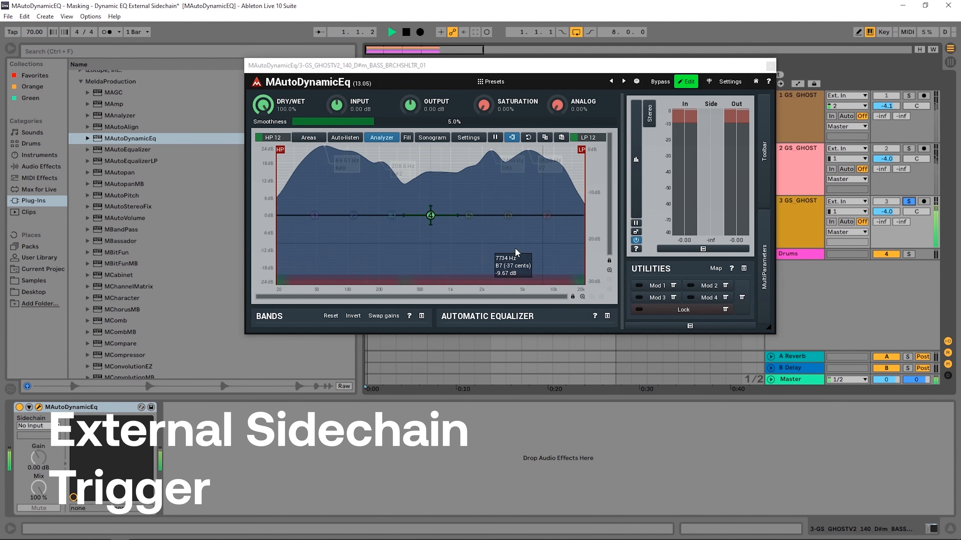
key(space)
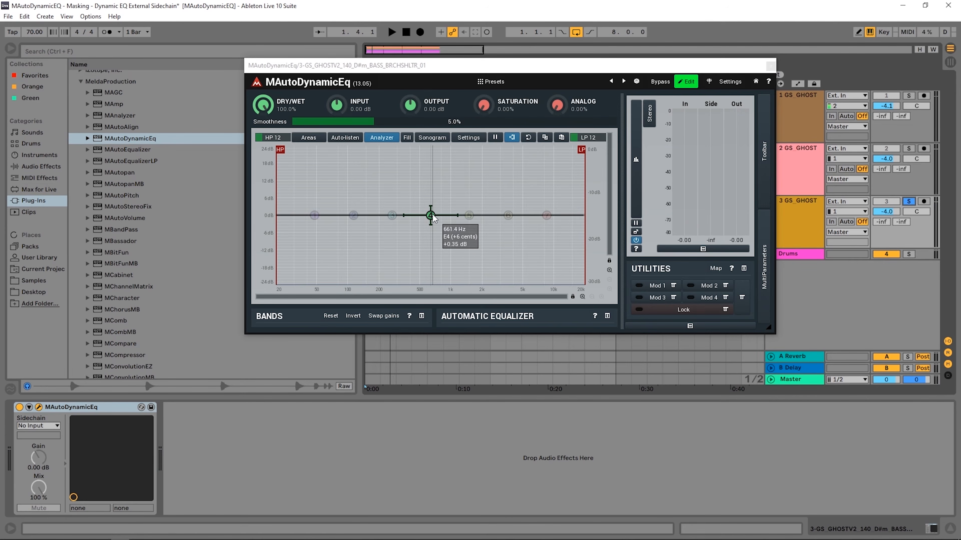
click(421, 317)
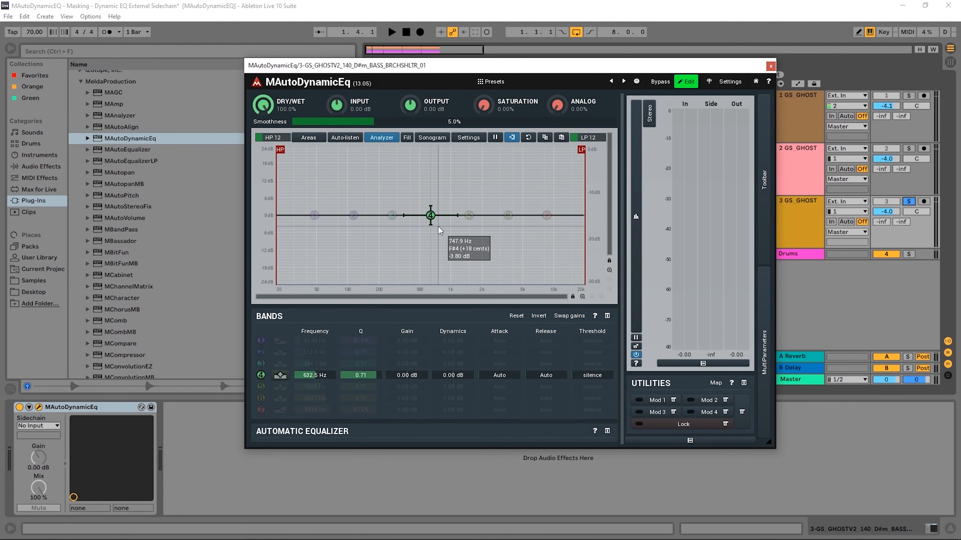
drag(450, 376, 450, 394)
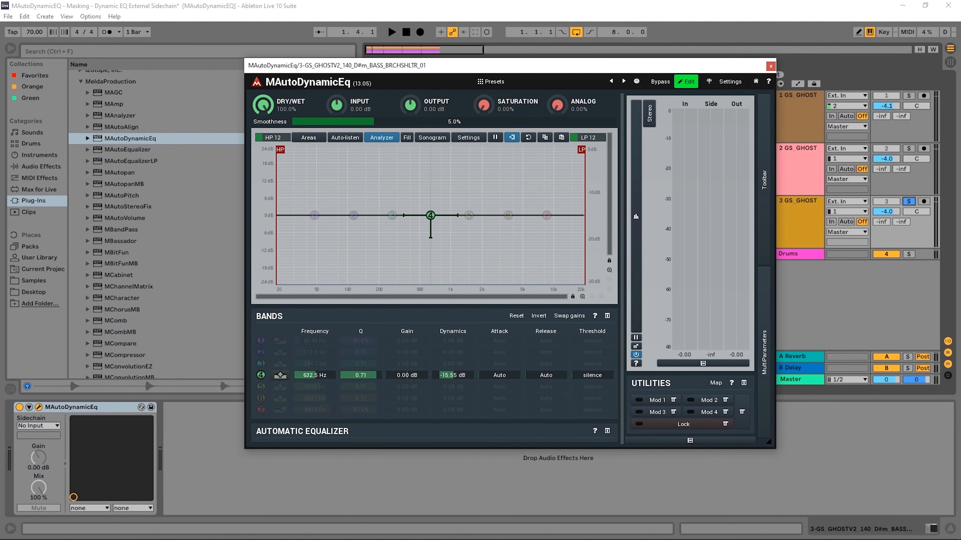
drag(430, 238, 430, 188)
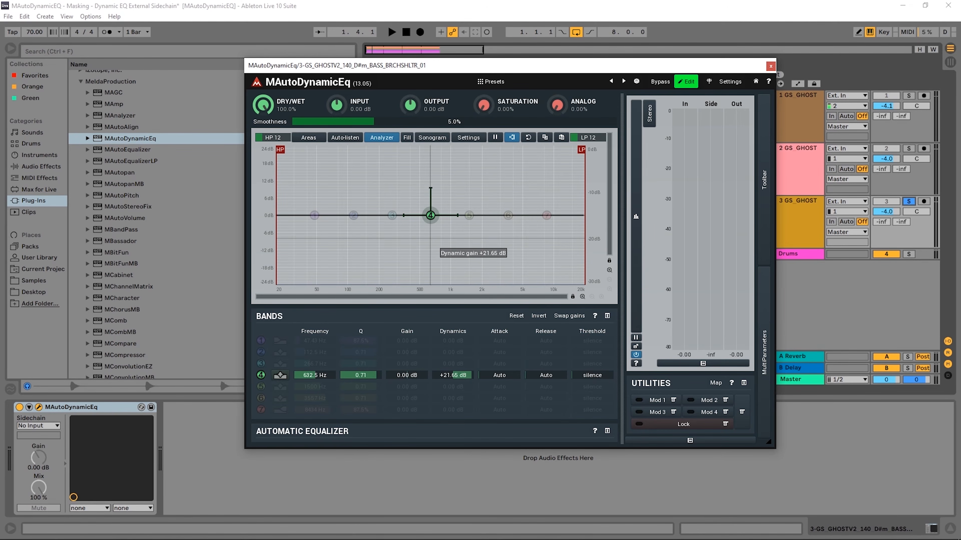
mouse_move(430, 241)
mouse_down()
mouse_move(431, 188)
mouse_move(430, 244)
mouse_up()
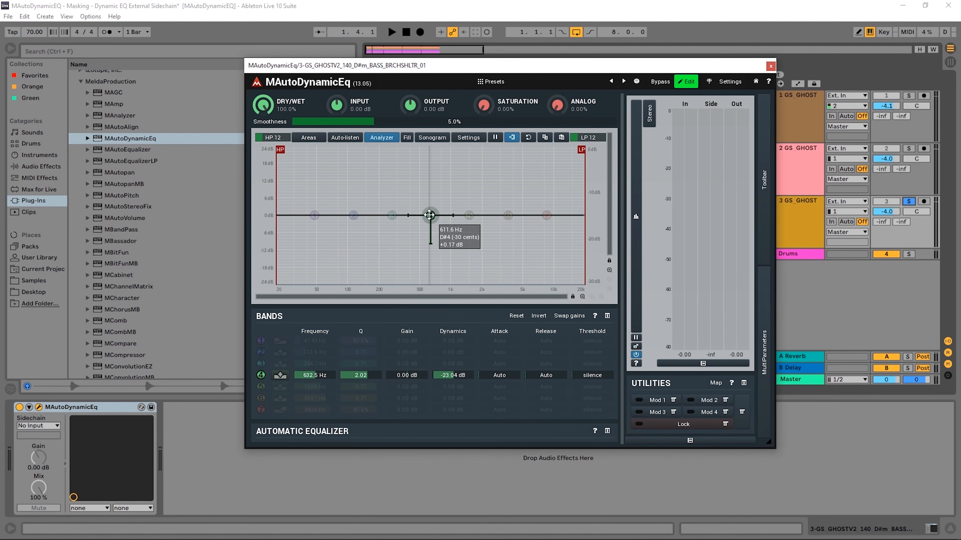
- Set band 4 to 598.1 Hz with a Q of 2.37 and -7.42 dB gain, and preview it on the bass
scroll(430, 215, down, 3)
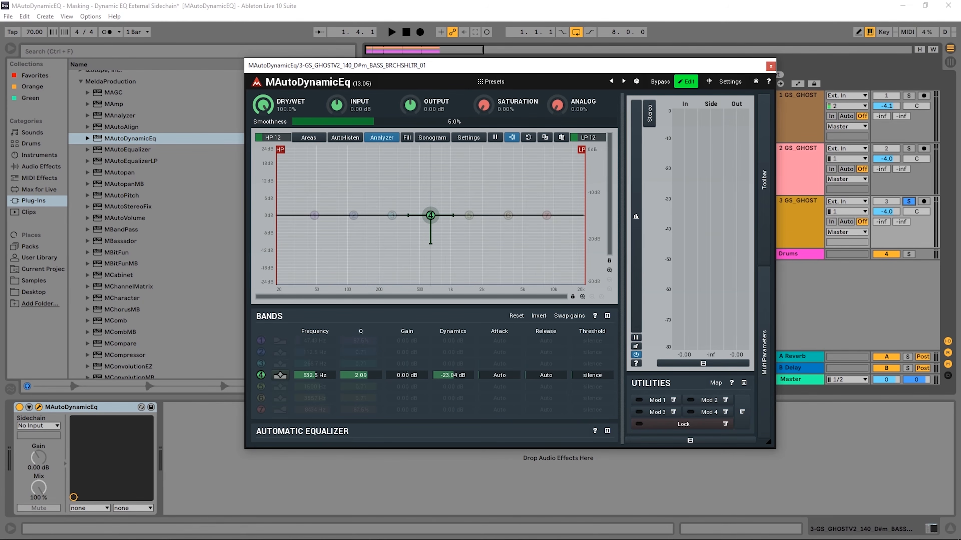
drag(430, 215, 429, 236)
key(space)
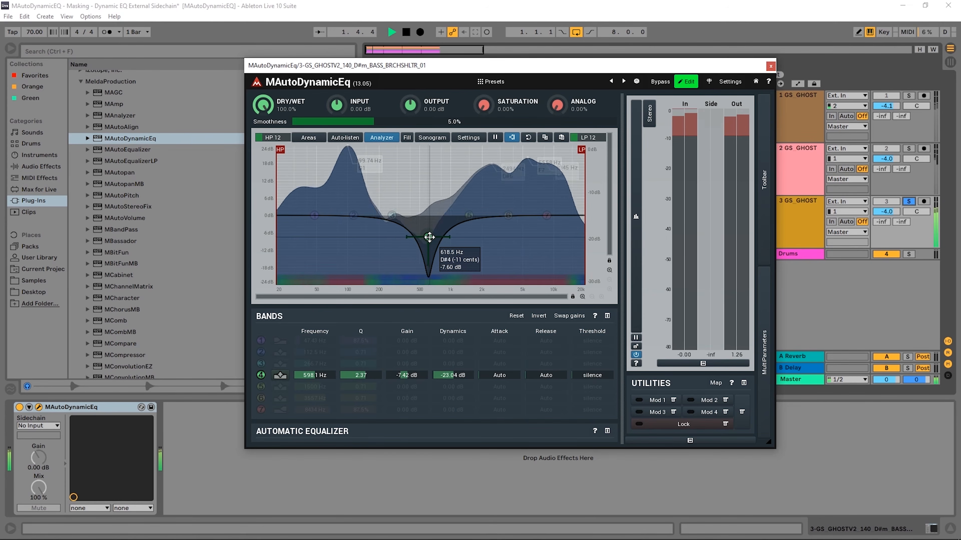
key(space)
- Move band 4 down to 69.94 Hz with -14.50 dB gain and inspect the side-chain option in its settings
scroll(421, 224, up, 1)
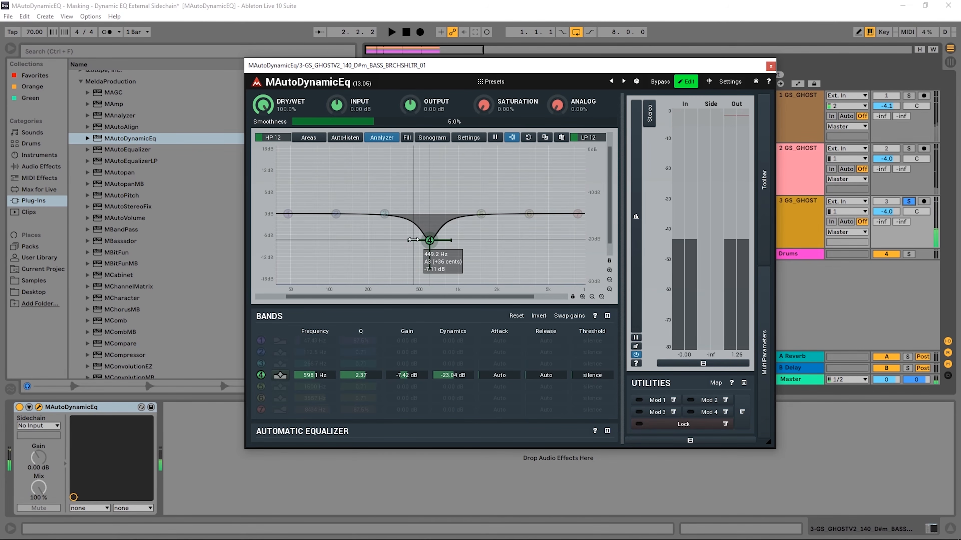
click(610, 280)
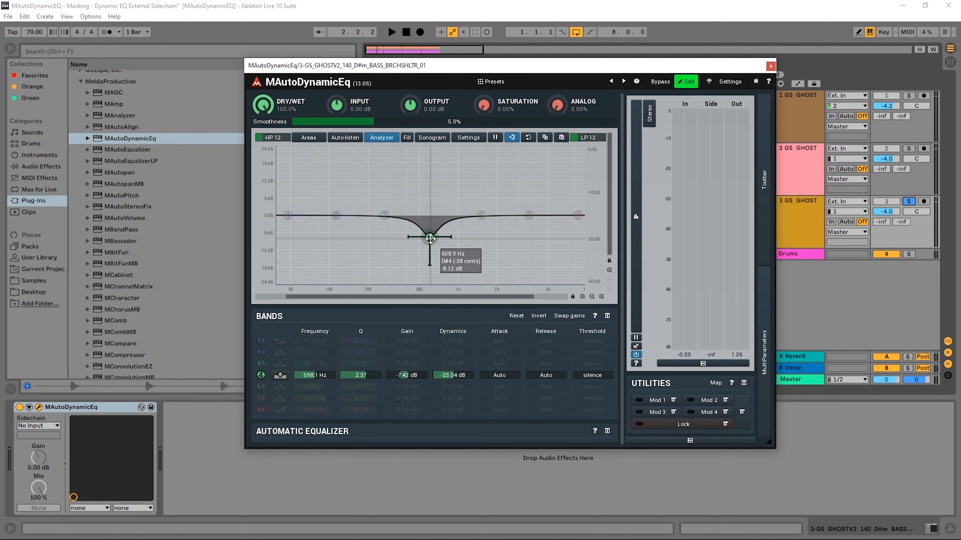
drag(430, 238, 310, 258)
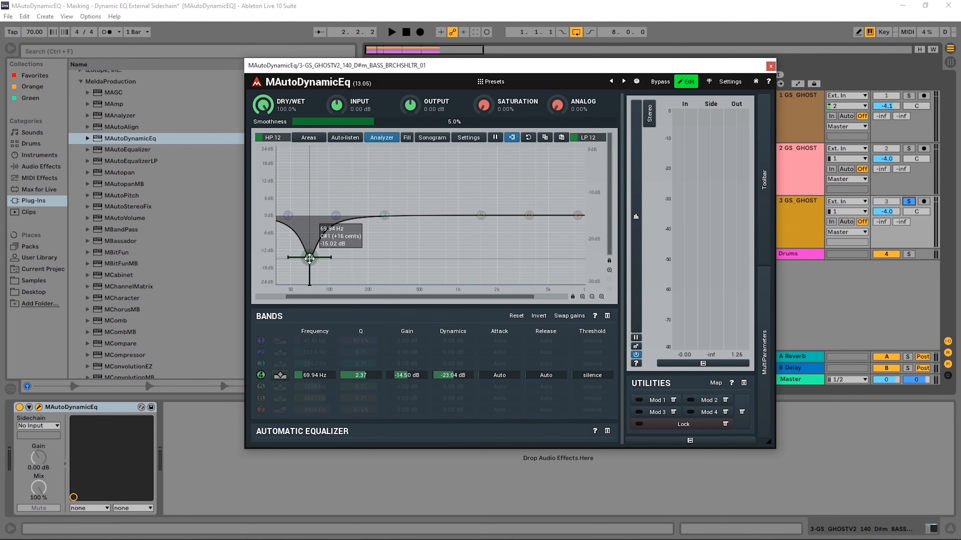
double_click(310, 258)
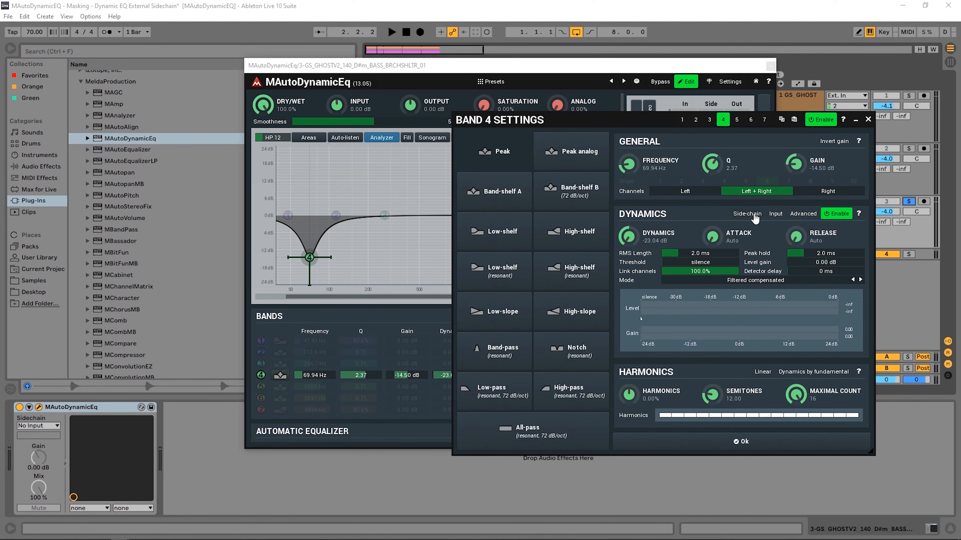
click(868, 119)
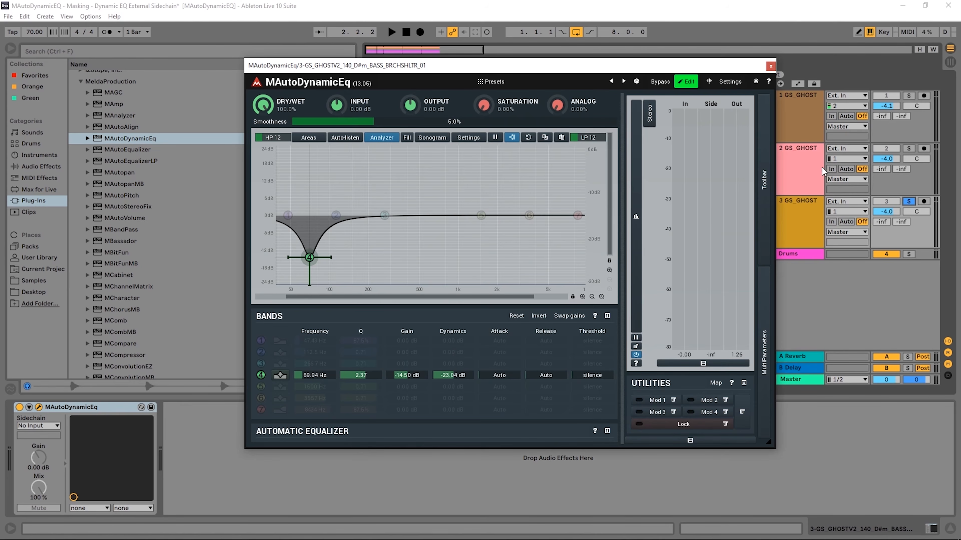
- Route the kick track 5-GS GHOSTV2 140 DRMLP FDDPCTRS KICK into the plug-in's sidechain input and test it with short playback
click(36, 426)
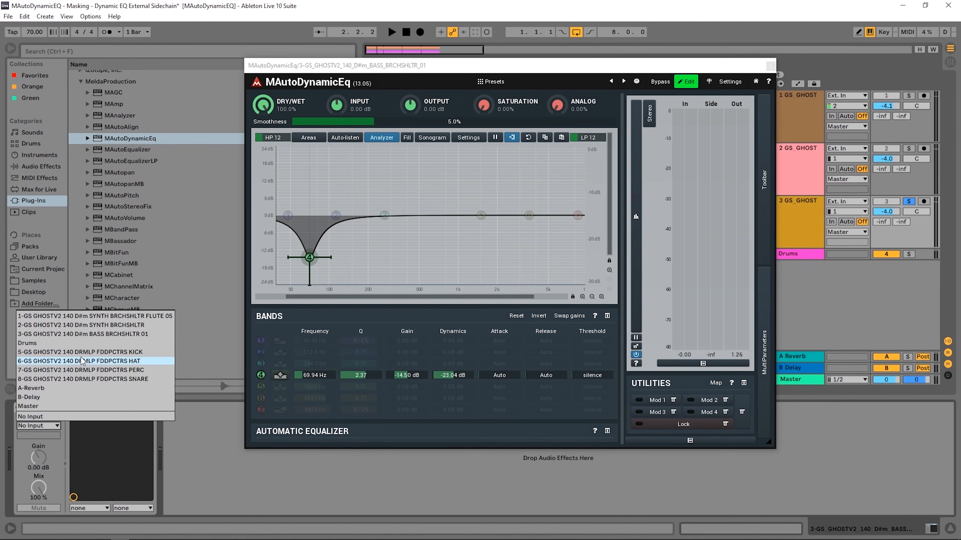
click(90, 353)
key(space)
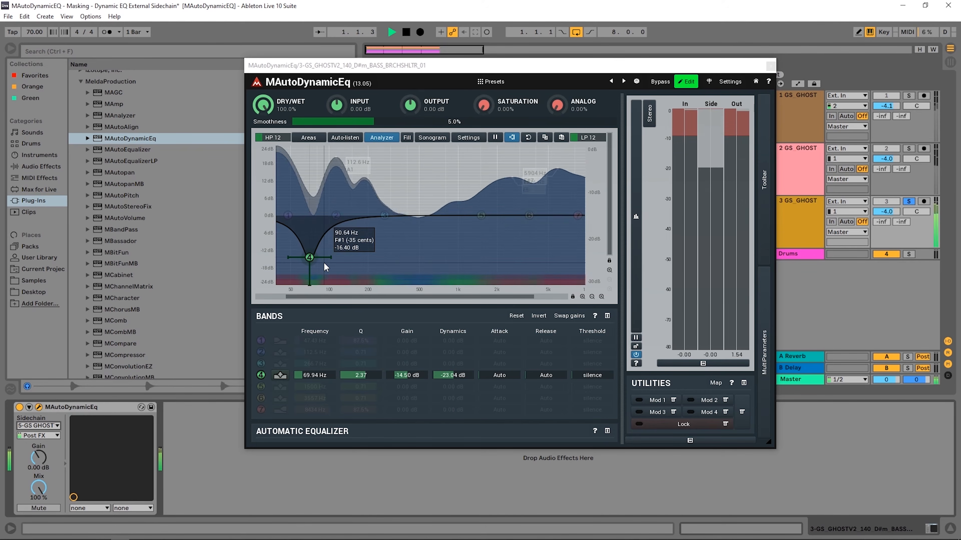
key(space)
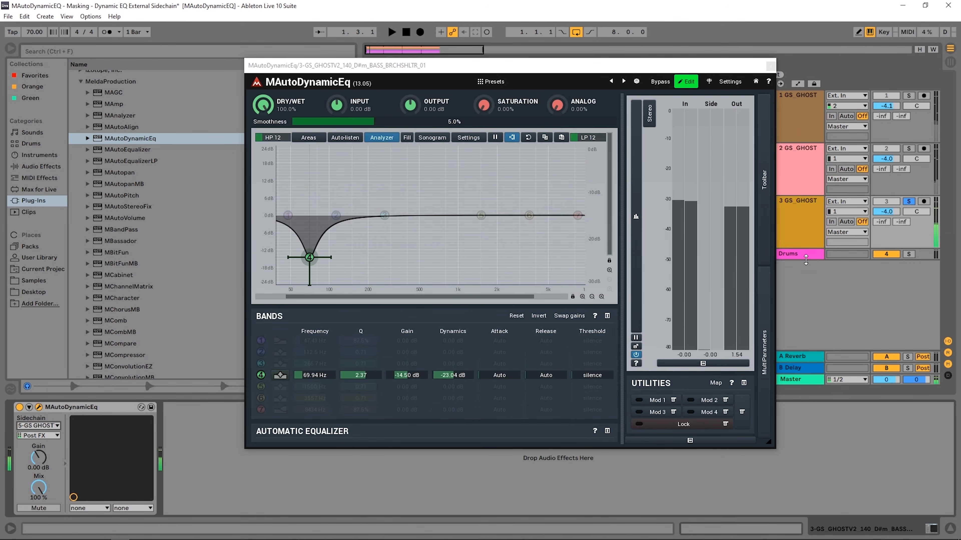
- Unfold the Drums group and move the plug-in window so the kick track's clip is in view
drag(722, 70, 636, 58)
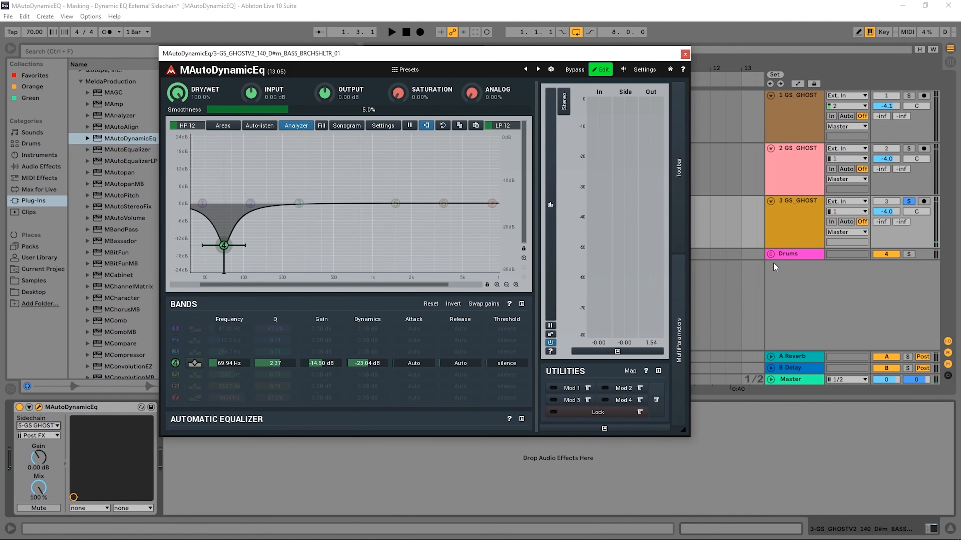
click(770, 254)
scroll(823, 319, down, 3)
drag(565, 55, 620, 302)
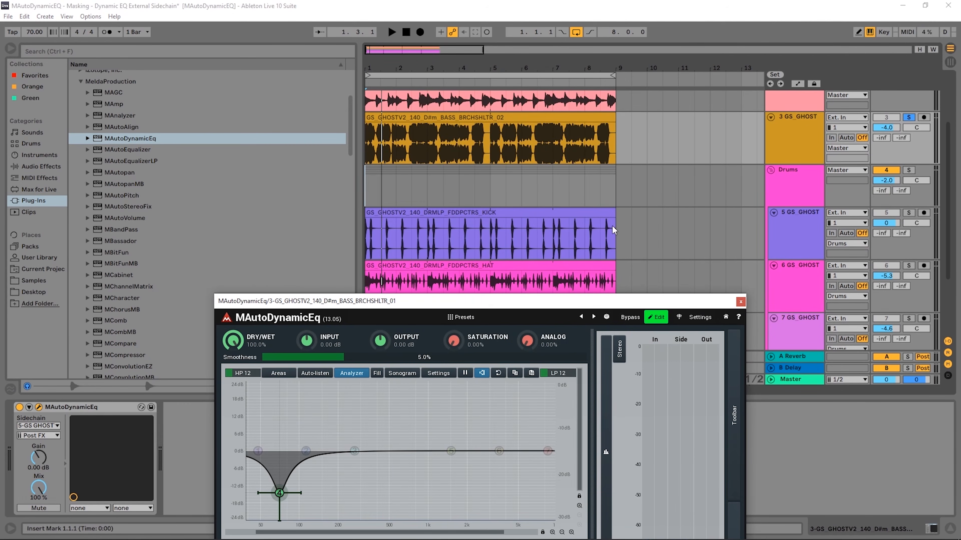
- Solo the kick track together with the bass, bring the whole plug-in window into view, and start playback
ctrl+click(911, 213)
drag(551, 297, 601, 79)
key(space)
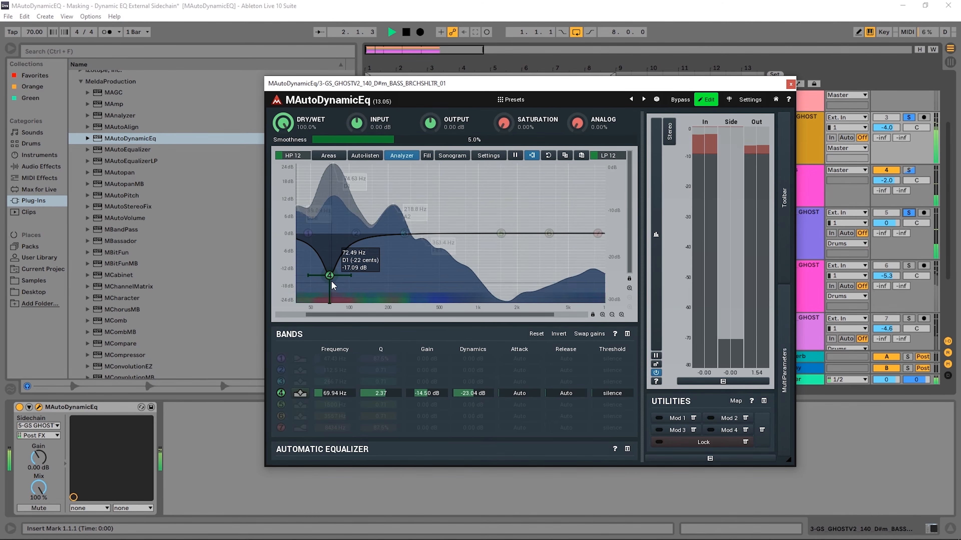
- Set band 4 to 50.24 Hz with a Q of 2.02 and -15.19 dB gain, and preview the kick with the bass
key(space)
mouse_move(332, 279)
mouse_down()
mouse_move(311, 280)
mouse_move(331, 278)
mouse_up()
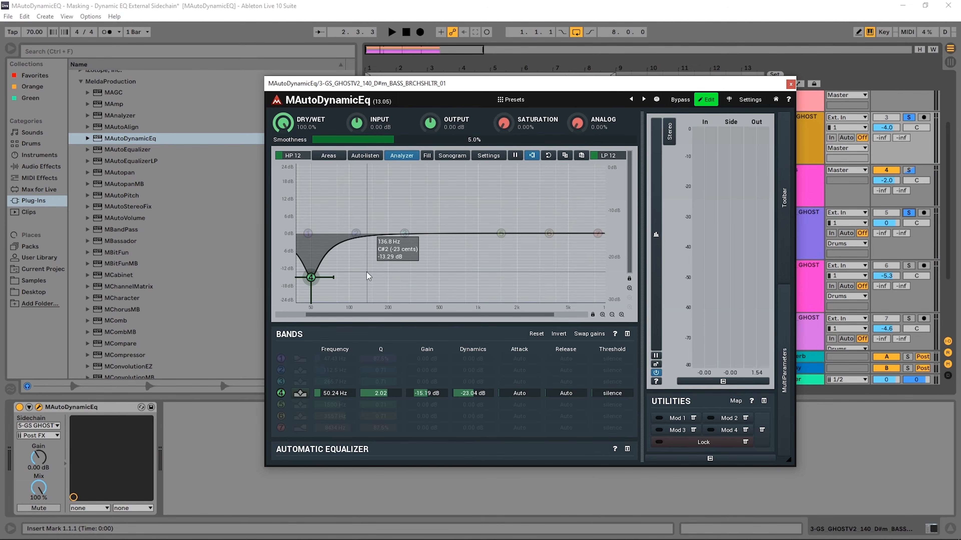
key(space)
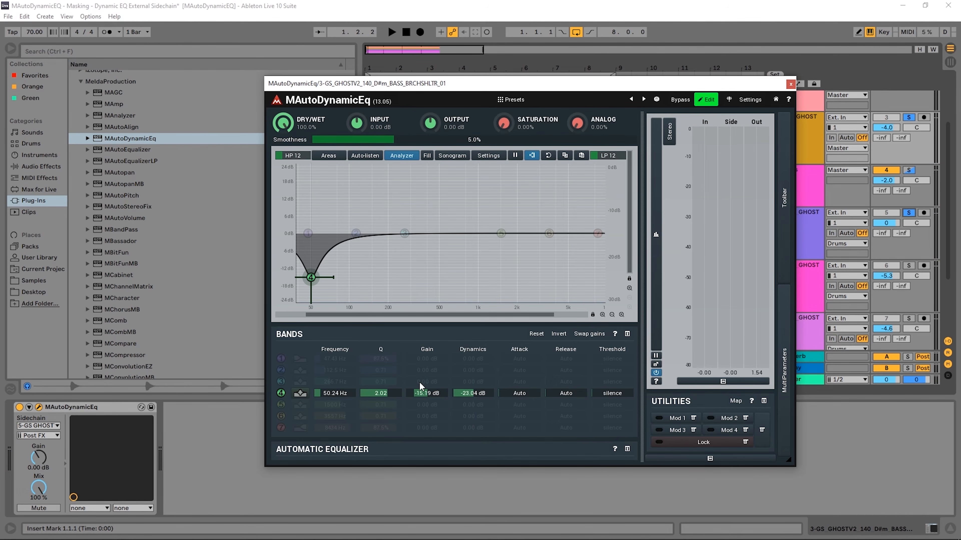
- Set band 4's gain to 0.00 dB and start playback to check the bass without a static cut
double_click(432, 394)
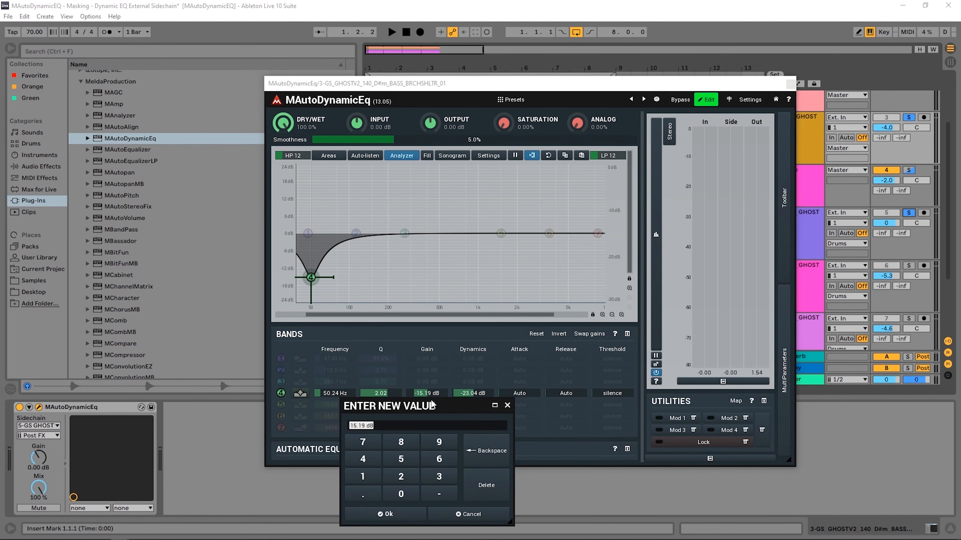
click(401, 494)
click(383, 514)
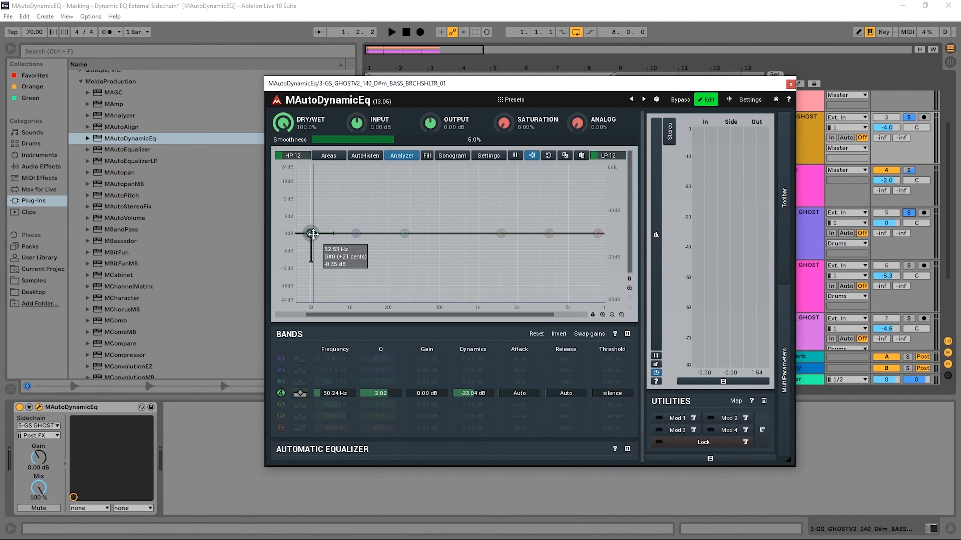
key(space)
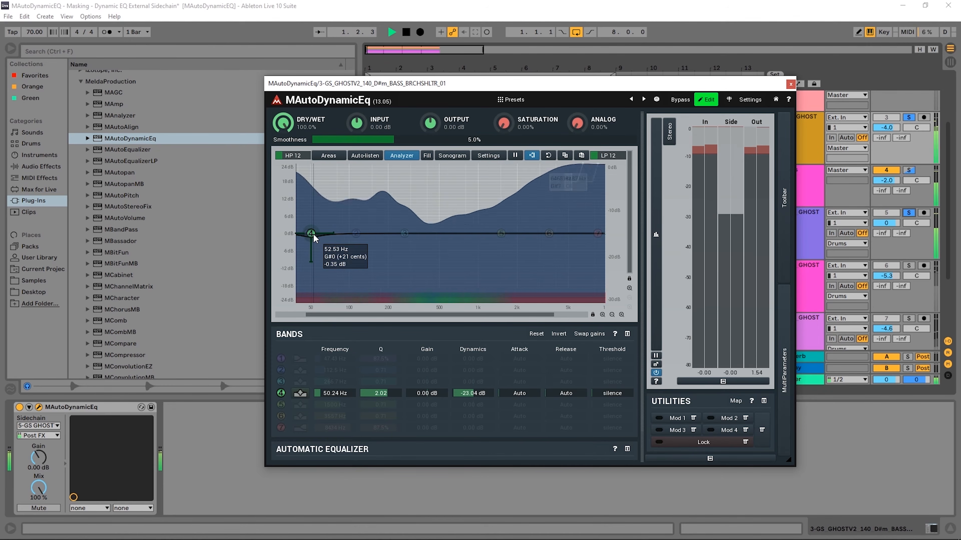
- Pull band 4 down to about -9.5 dB at 49.79 Hz and audition the static cut with short playbacks
drag(314, 237, 310, 261)
key(space)
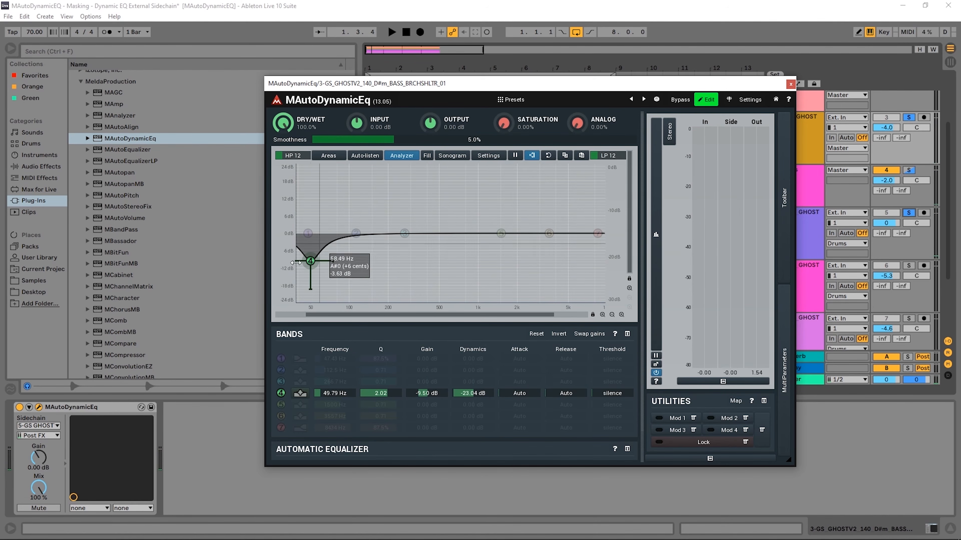
key(space)
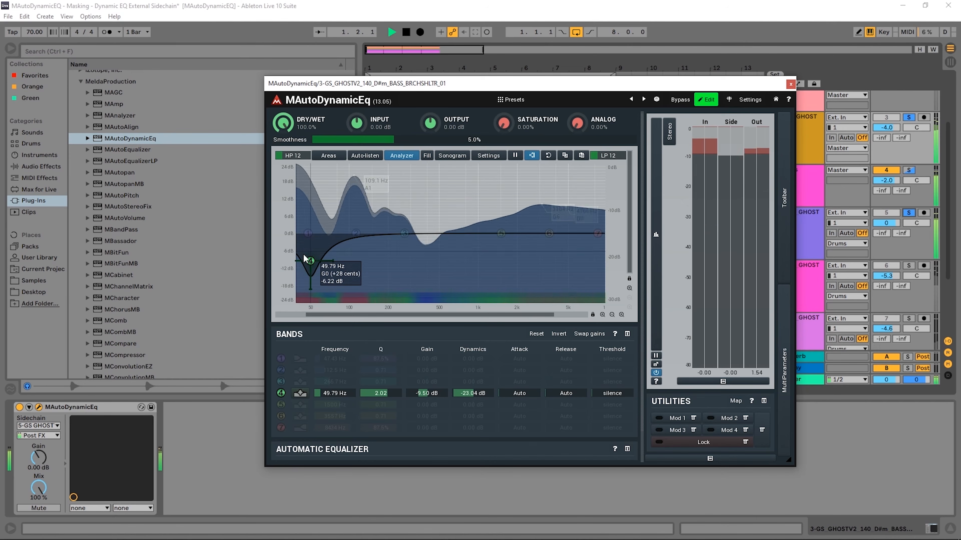
key(space)
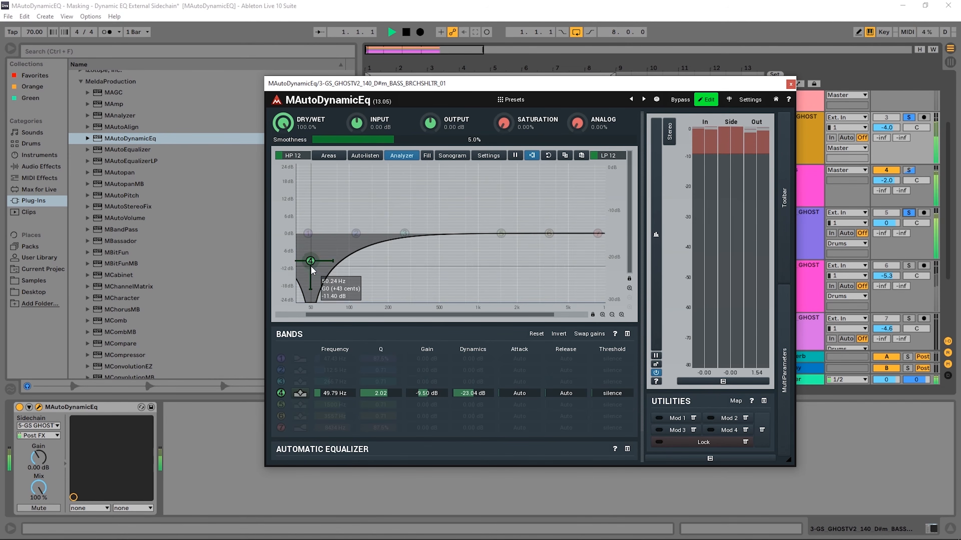
key(space)
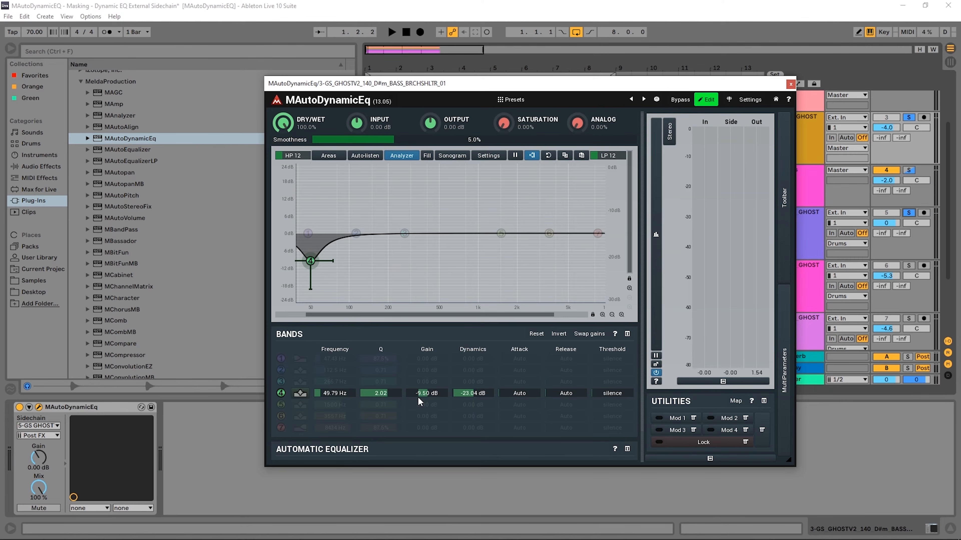
- Return band 4's gain to 0.00 dB, play a short test, and set its dynamics to -24.00 dB
double_click(424, 393)
click(398, 499)
click(399, 513)
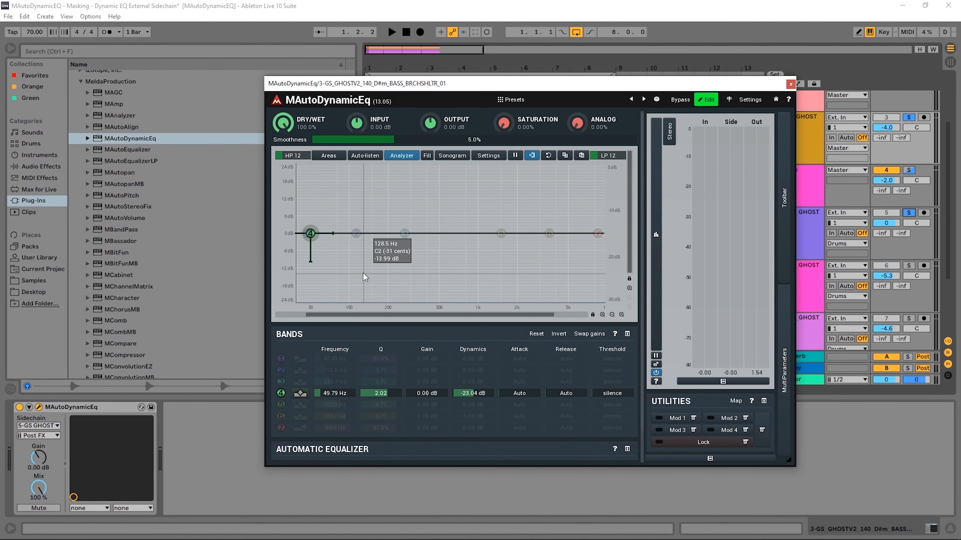
key(space)
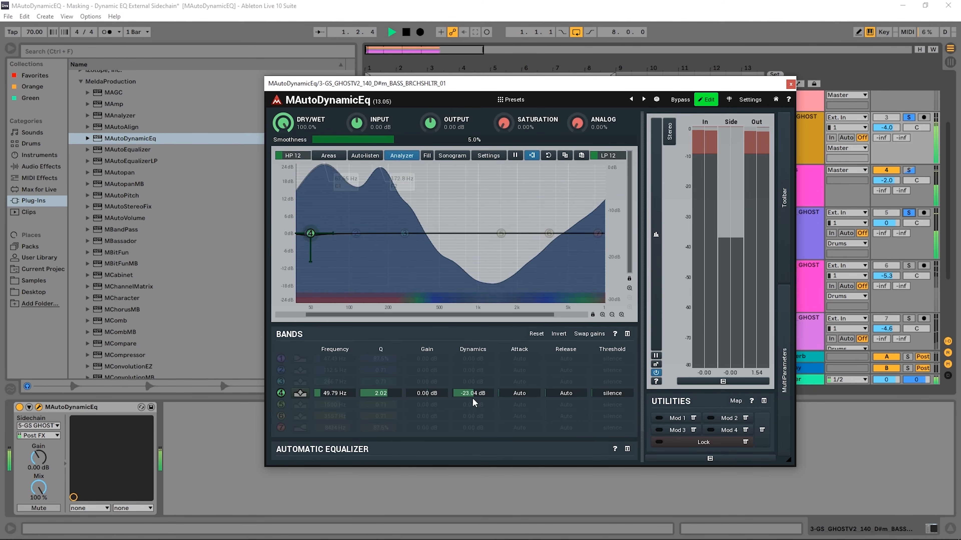
key(space)
drag(470, 395, 456, 396)
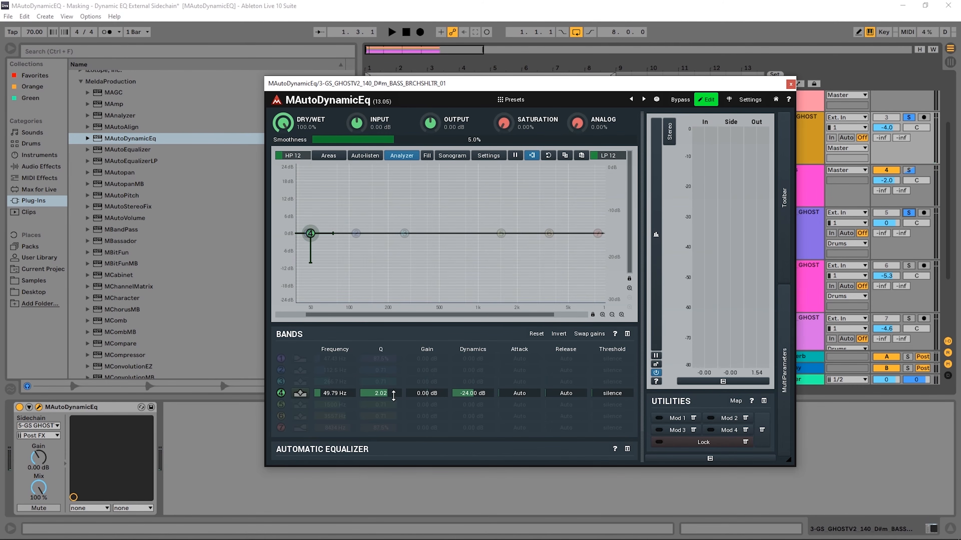
- Change band 4's filter type to Band-shelf A and preview the ducking on the bass
double_click(310, 233)
click(500, 194)
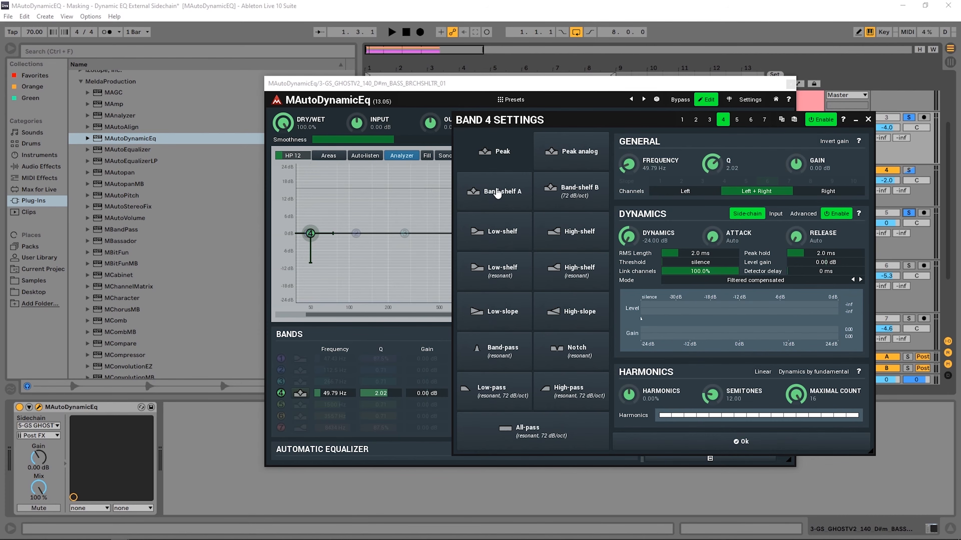
click(729, 443)
key(space)
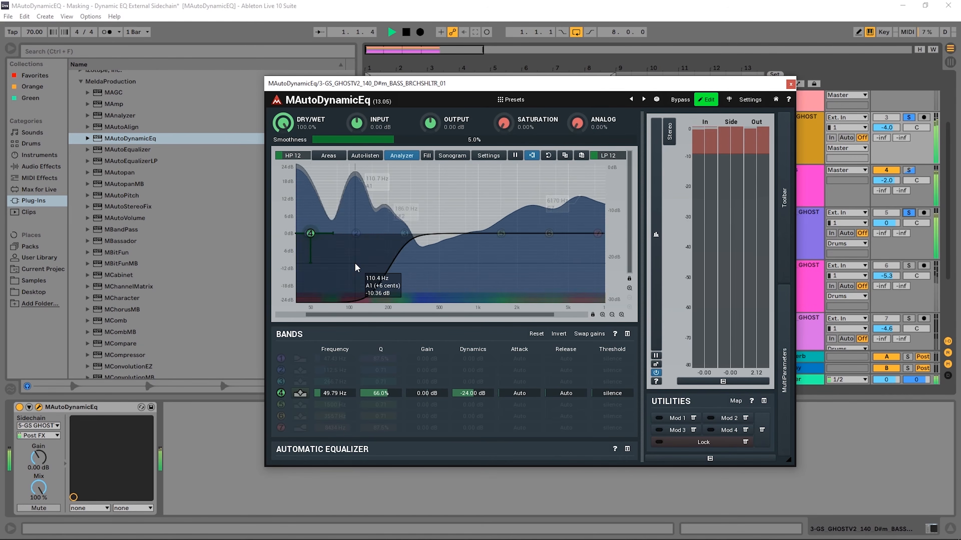
key(space)
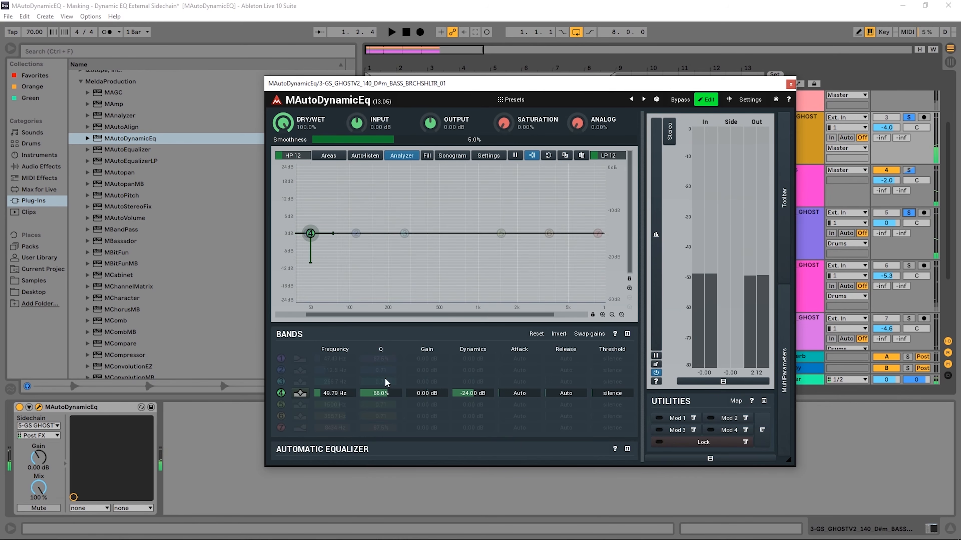
- Narrow band 4's Q to 17.2% and play back the kick and bass
drag(379, 395, 379, 405)
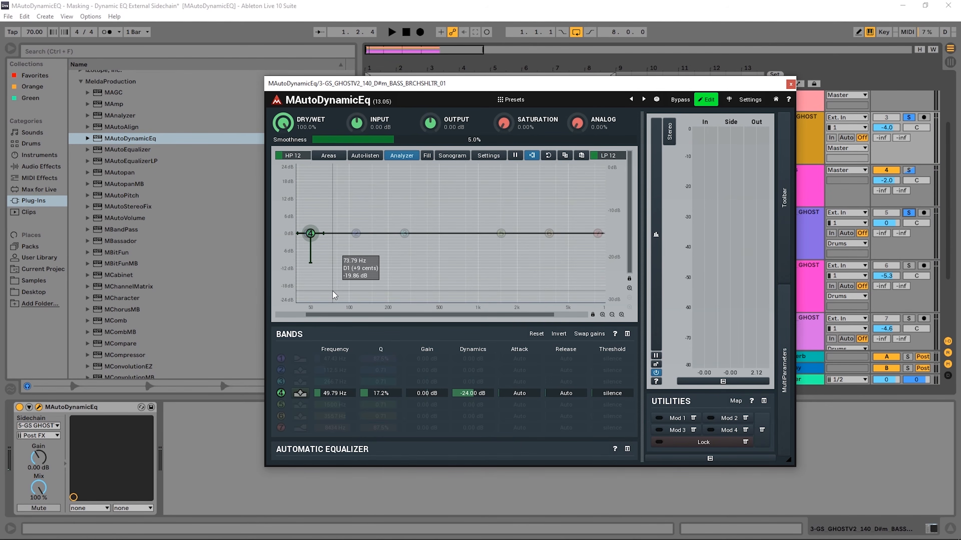
key(space)
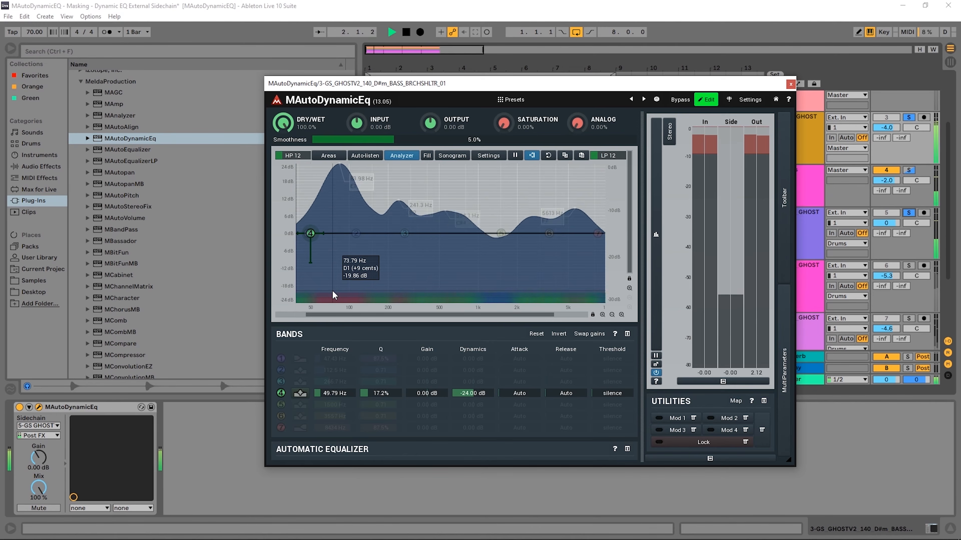
key(space)
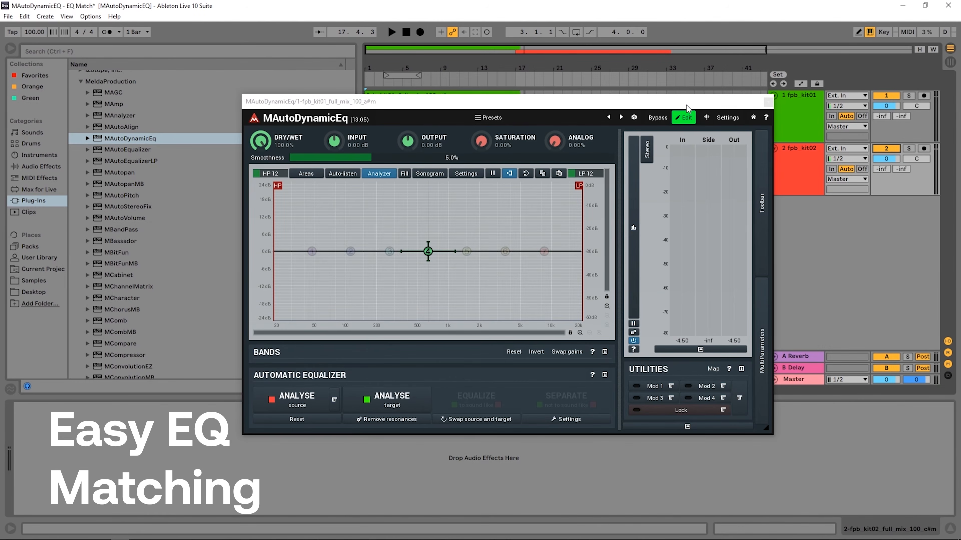
- Examine the fpb_kit01 and fpb_kit02 clips behind the plug-in window and the Automatic Equalizer section in the EQ Match project
drag(686, 108, 673, 224)
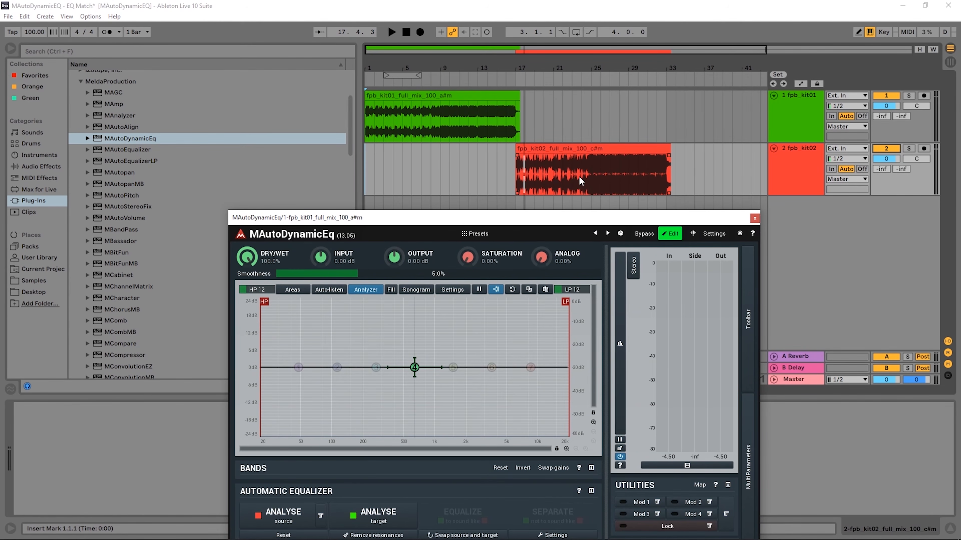
drag(624, 218, 649, 134)
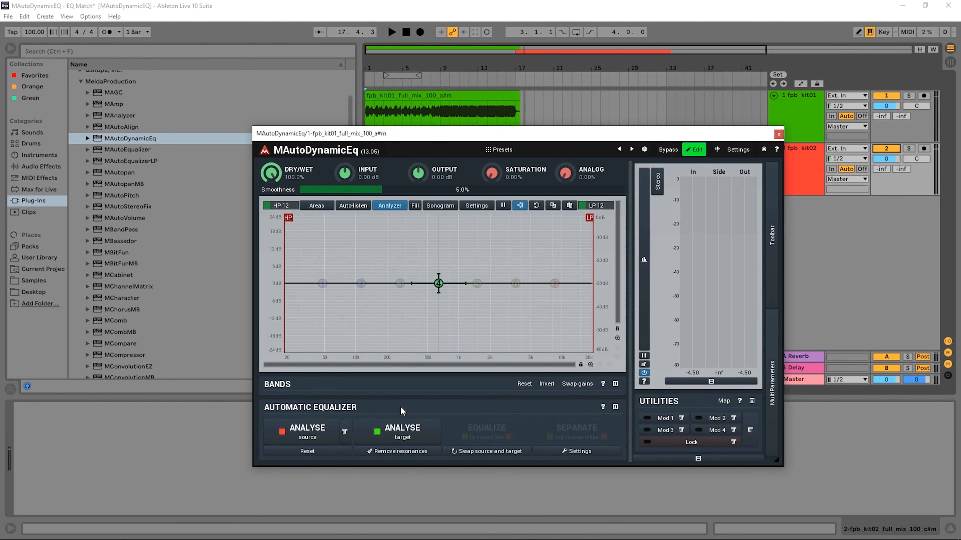
drag(465, 146, 480, 223)
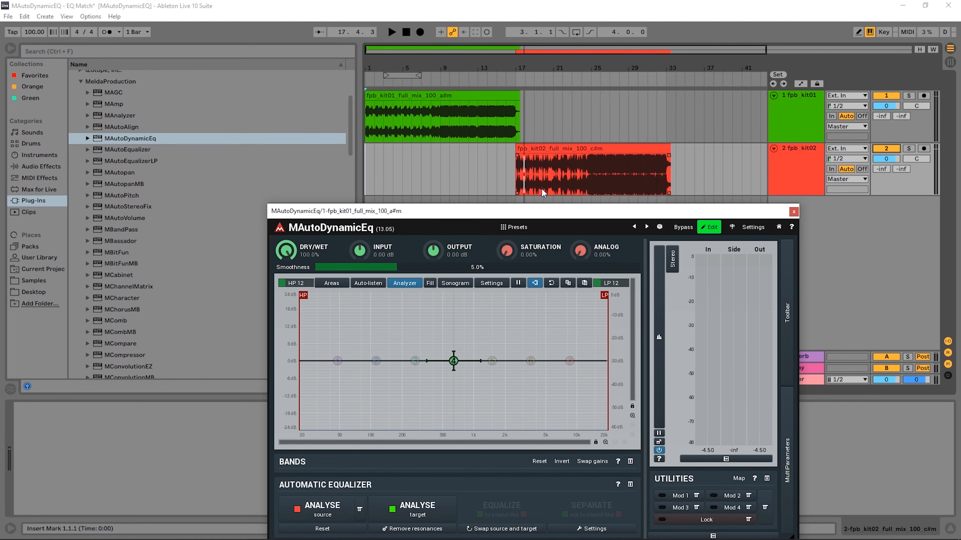
drag(677, 210, 676, 132)
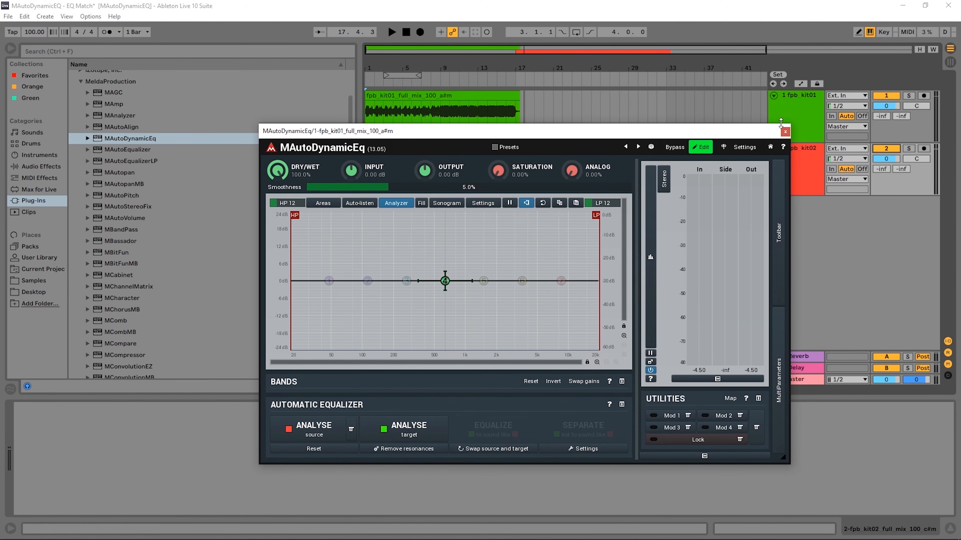
- Move the MAutoDynamicEq device from the fpb_kit01 track to the fpb_kit02 track
click(801, 100)
click(81, 413)
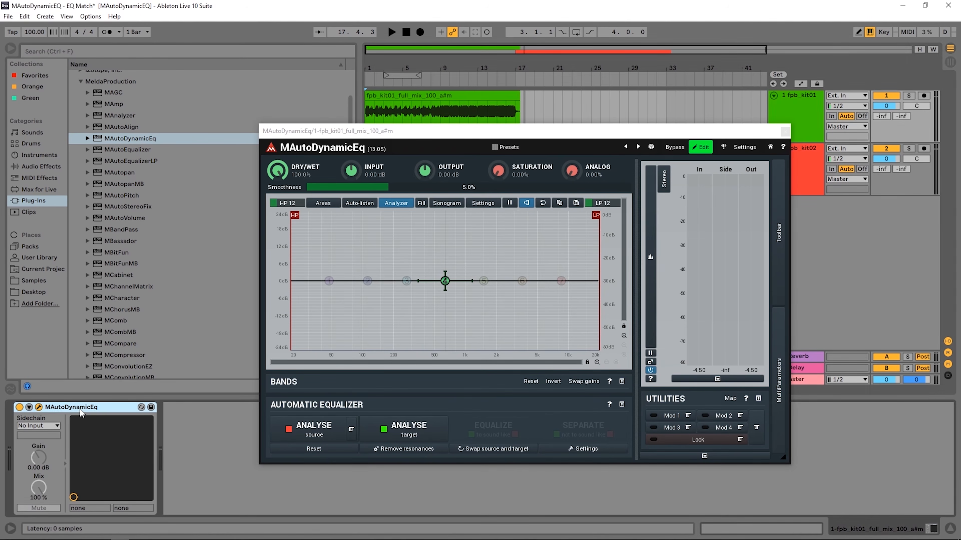
click(804, 177)
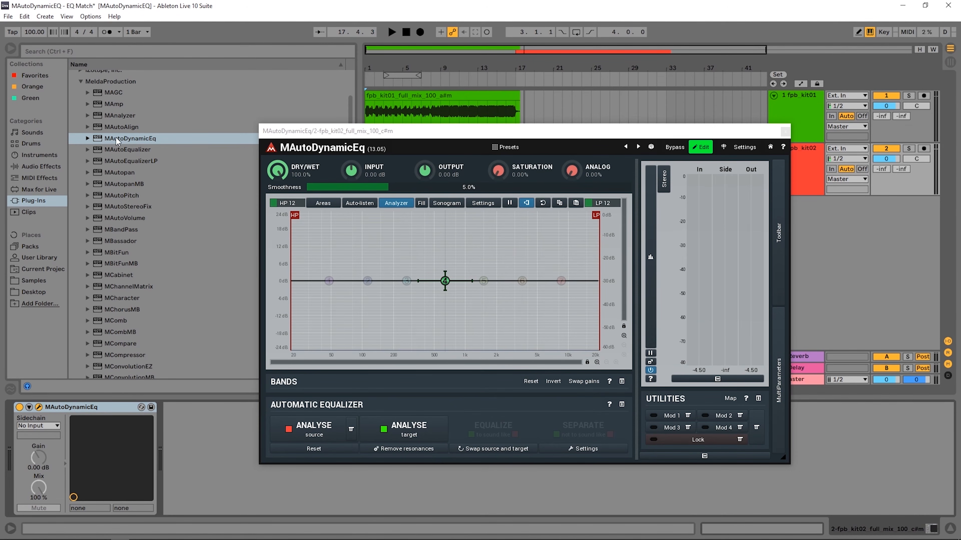
- Add a new MAutoDynamicEq to the fpb_kit01 track and arrange the two plug-in windows so both can be seen
drag(102, 141, 275, 125)
drag(438, 106, 439, 106)
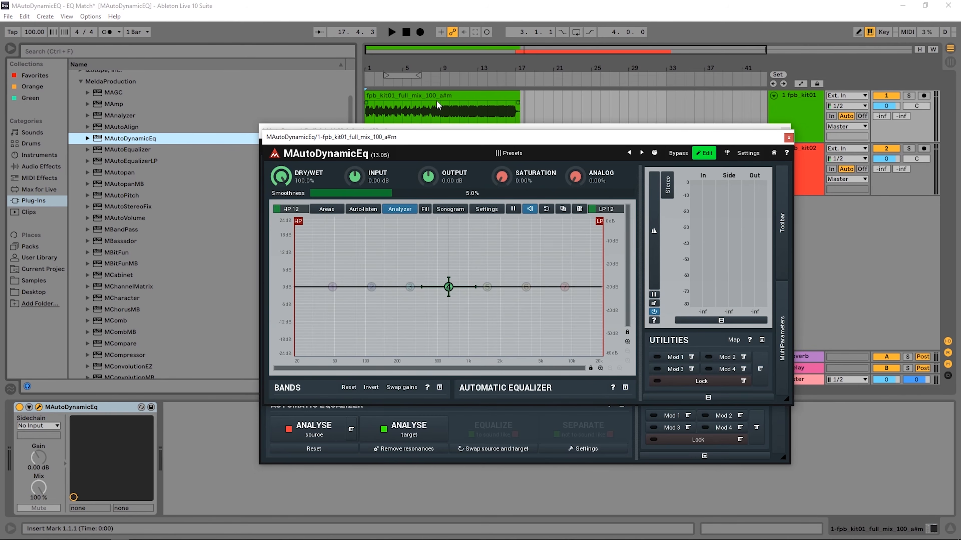
drag(490, 144, 375, 82)
drag(708, 131, 720, 162)
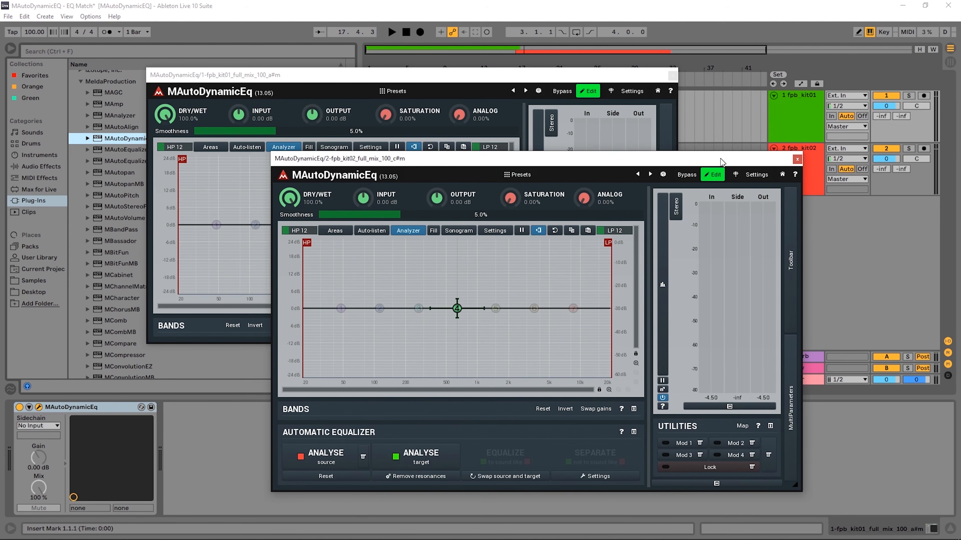
- Start the source analysis in the fpb_kit02 track's plug-in and close the fpb_kit01 plug-in window
click(810, 164)
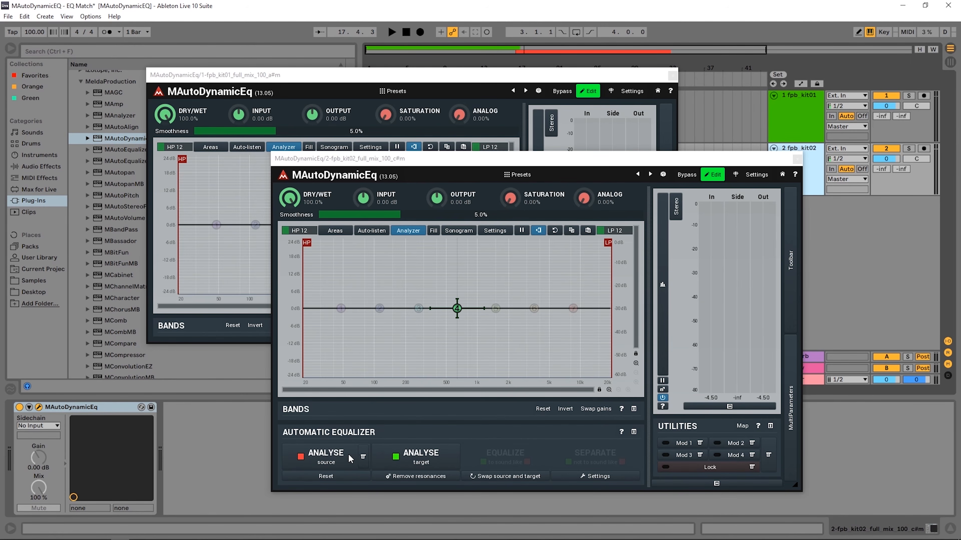
click(334, 459)
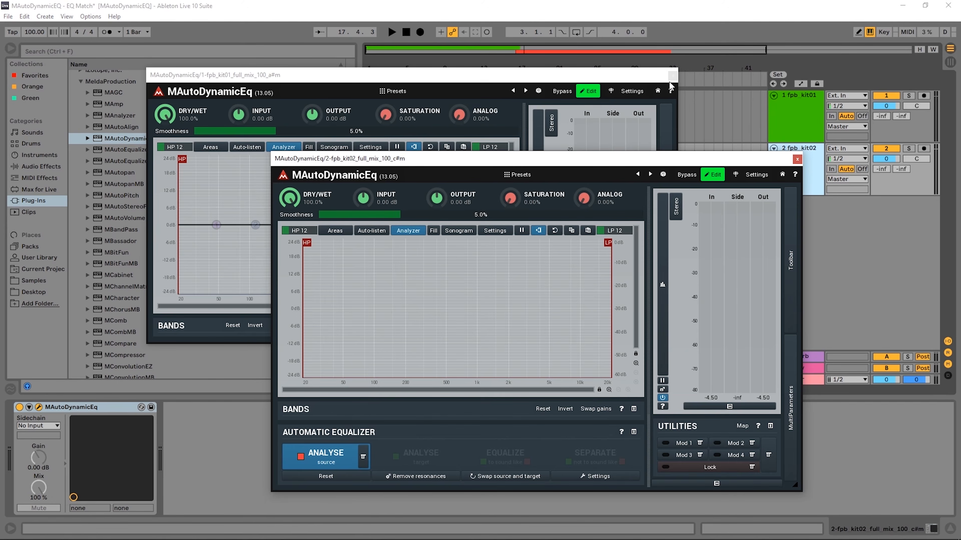
click(673, 75)
- Loop bars 25 to 33 of the fpb_kit02 clip and bring the whole plug-in window back into view
drag(604, 165, 665, 173)
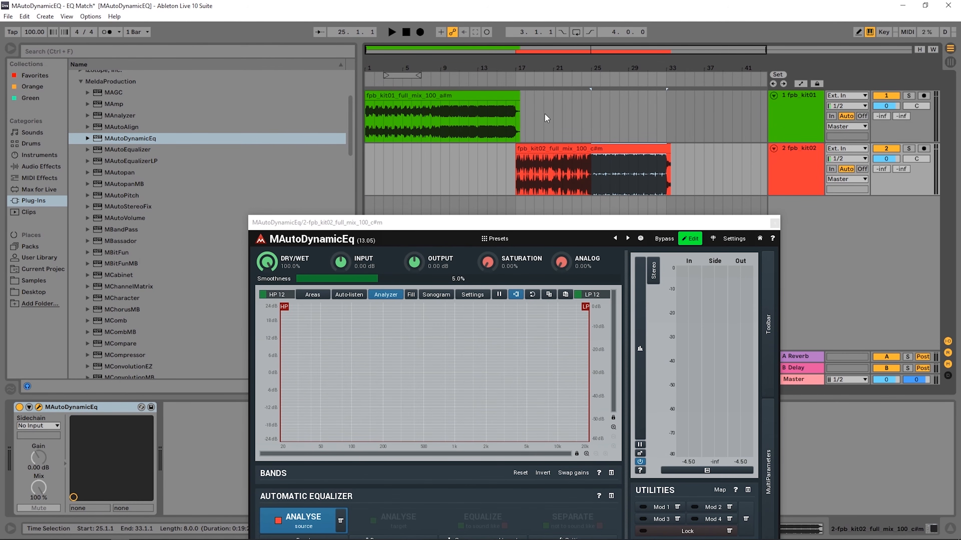
key(ctrl+l)
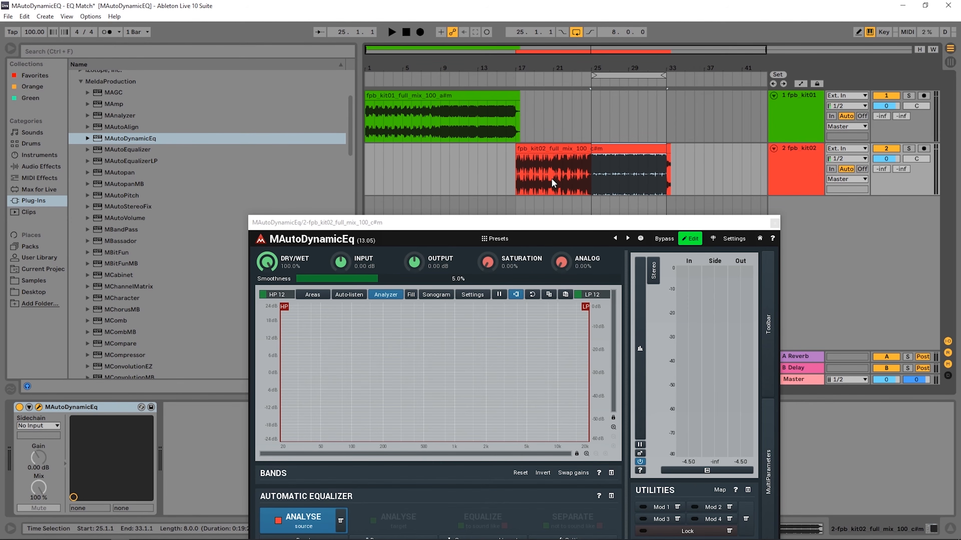
drag(542, 228, 529, 148)
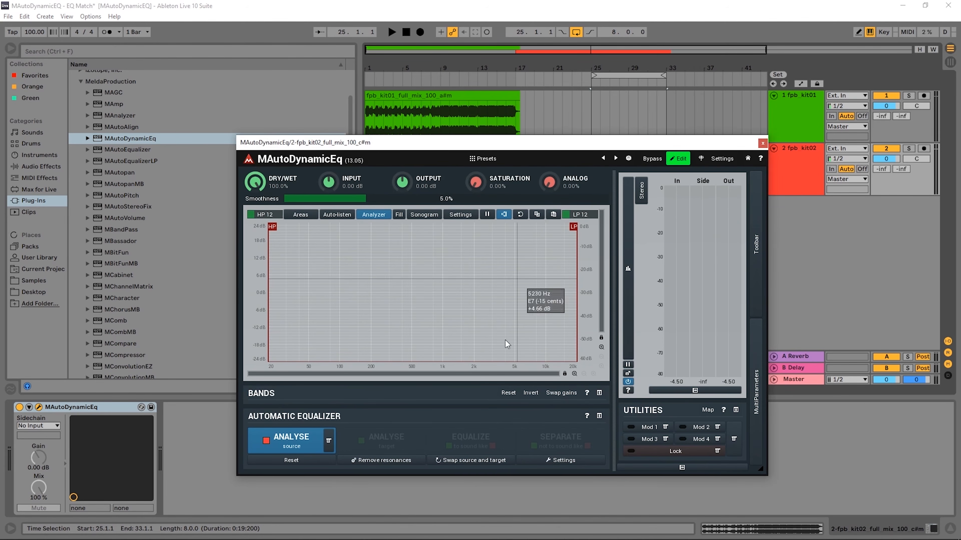
- Stop the source analysis, look through the source options and the stored analyses available for loading, and leave without loading one
click(330, 440)
click(329, 441)
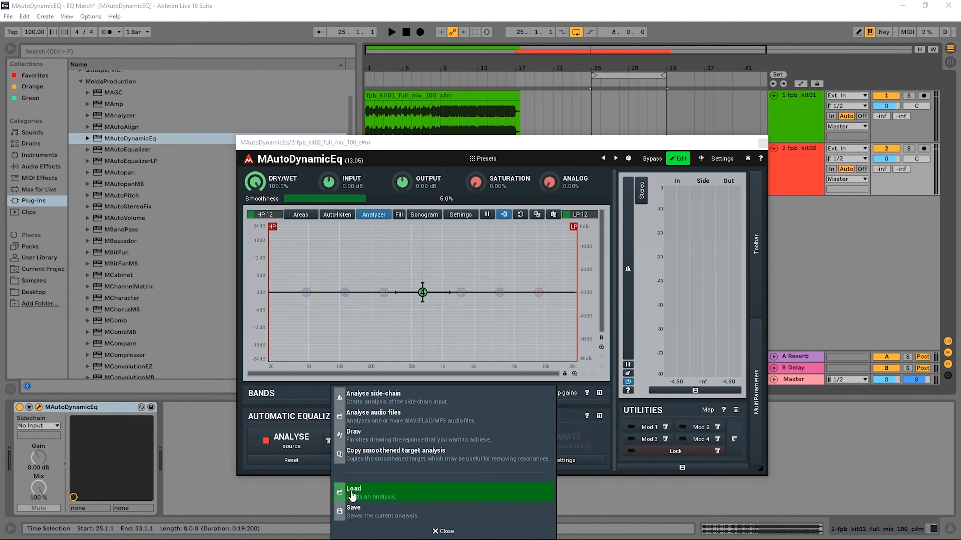
click(391, 498)
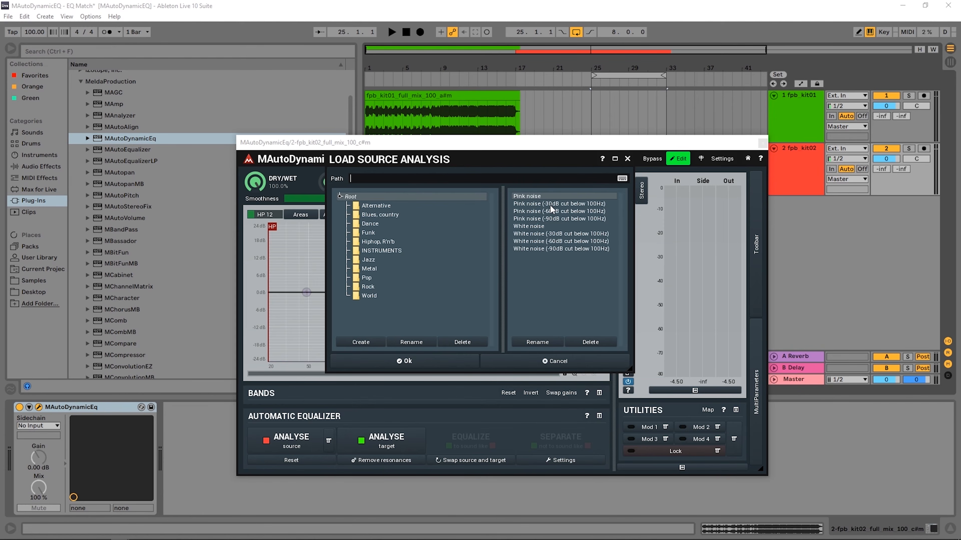
click(627, 159)
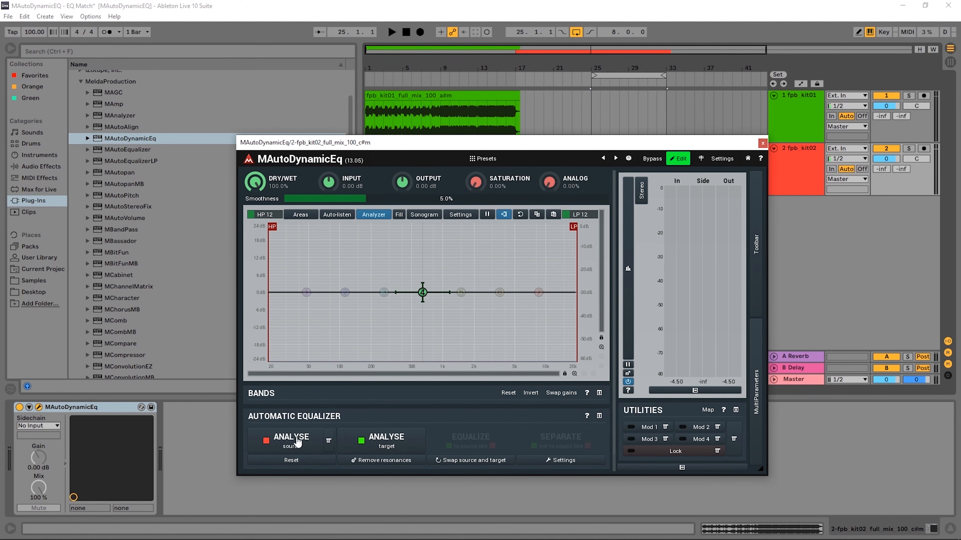
- Run the source analysis in the fpb_kit02 track's plug-in while playing the bars 25 to 33 loop, then finish it
click(288, 443)
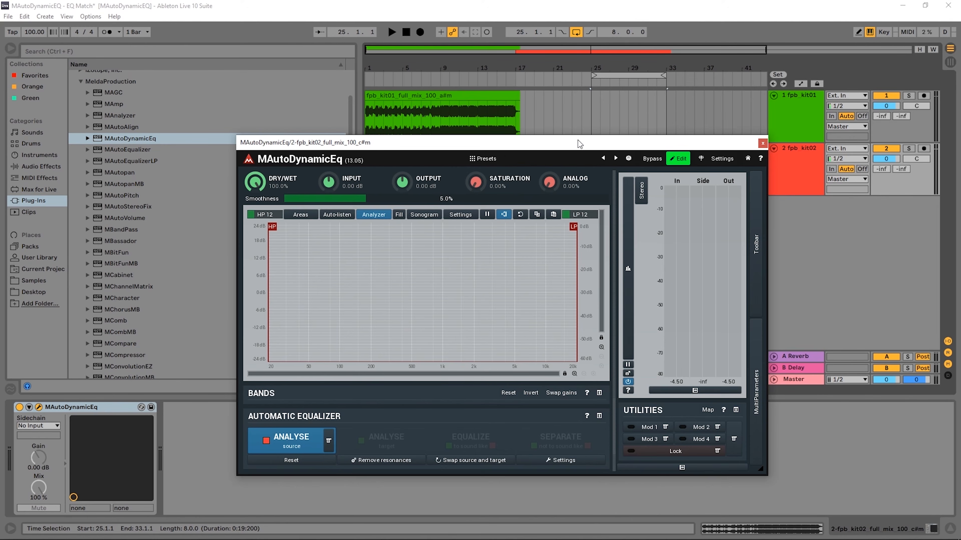
drag(579, 144, 617, 223)
key(space)
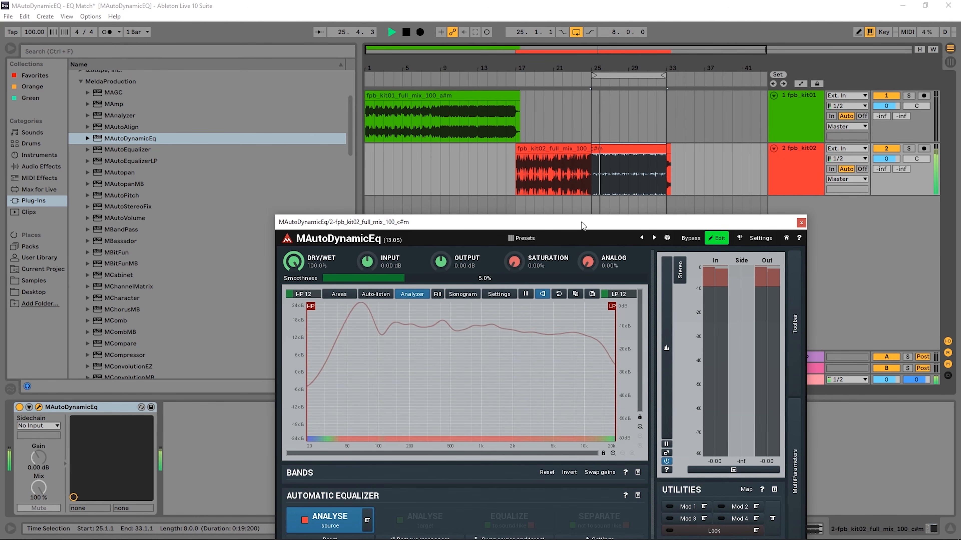
drag(580, 219, 588, 166)
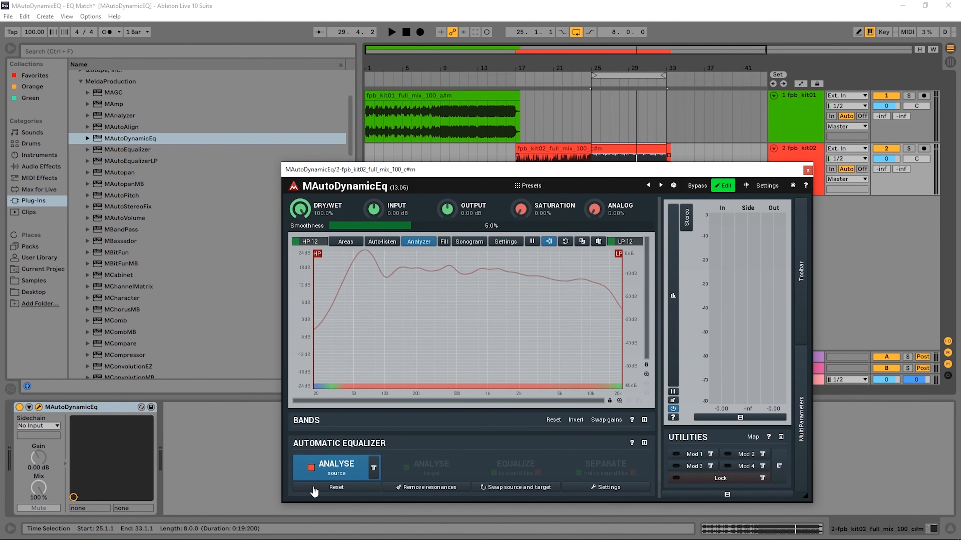
click(326, 474)
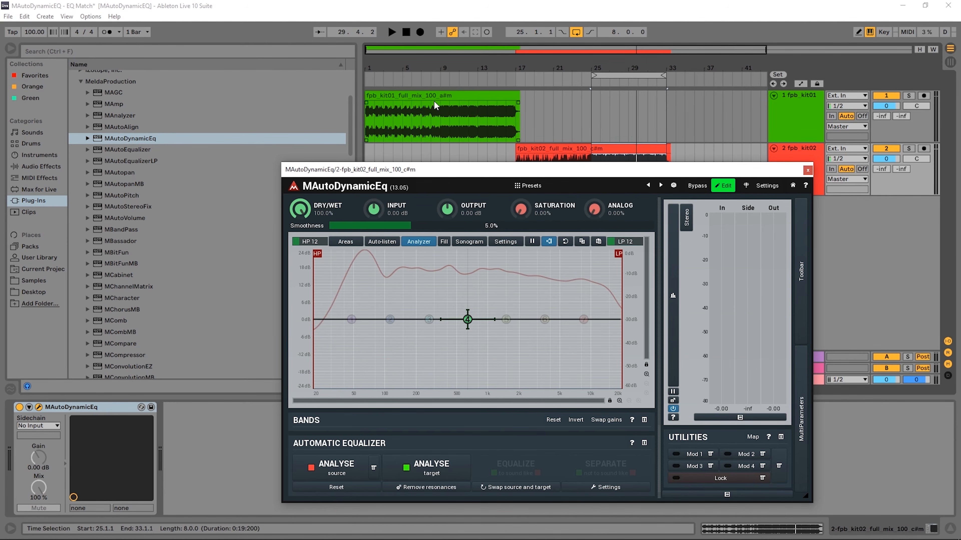
- Copy the MAutoDynamicEq settings with the source analysis from the fpb_kit02 track's plug-in and paste them into the one on fpb_kit01
click(804, 256)
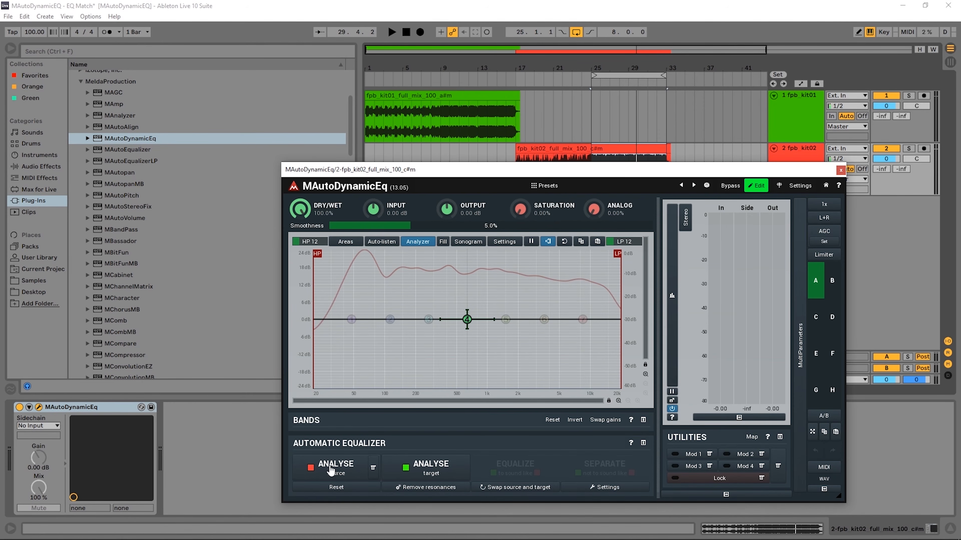
click(798, 117)
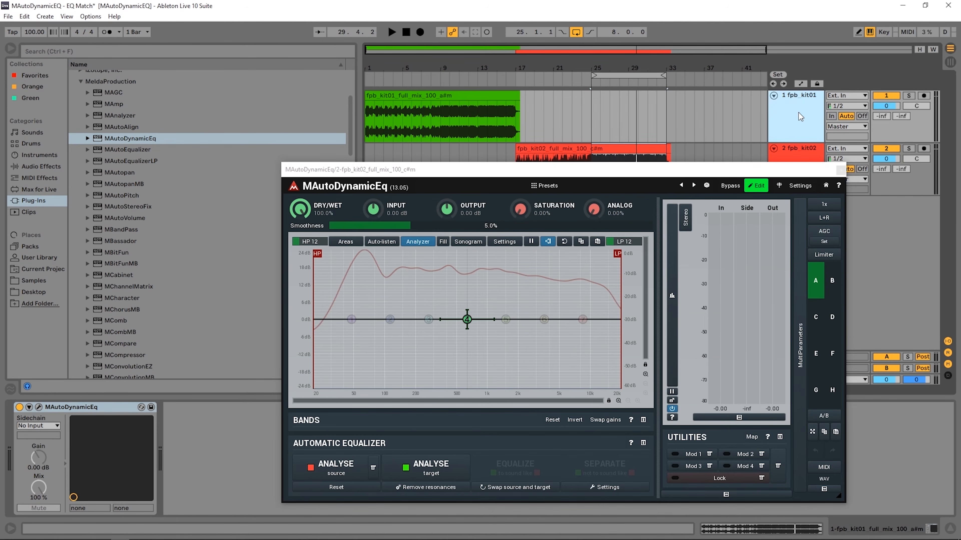
click(38, 407)
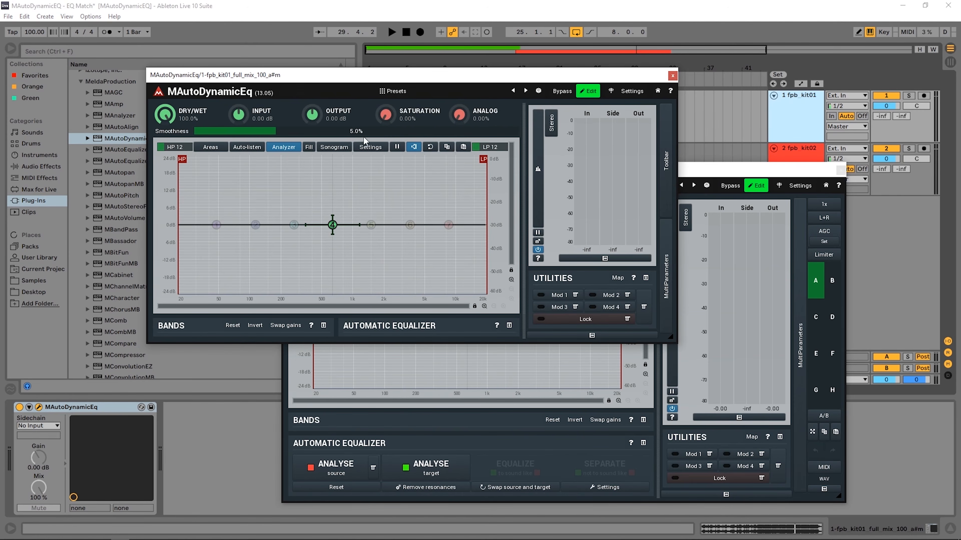
click(671, 184)
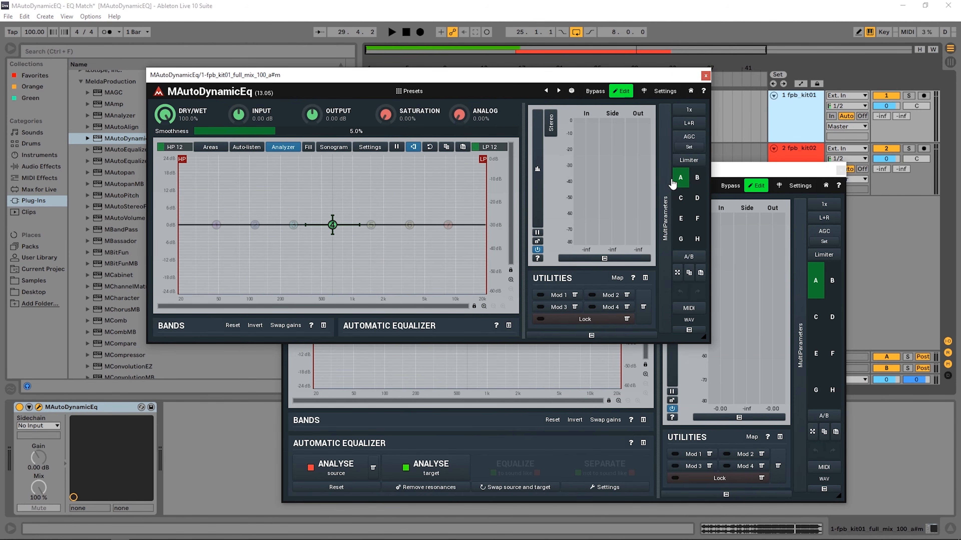
click(701, 273)
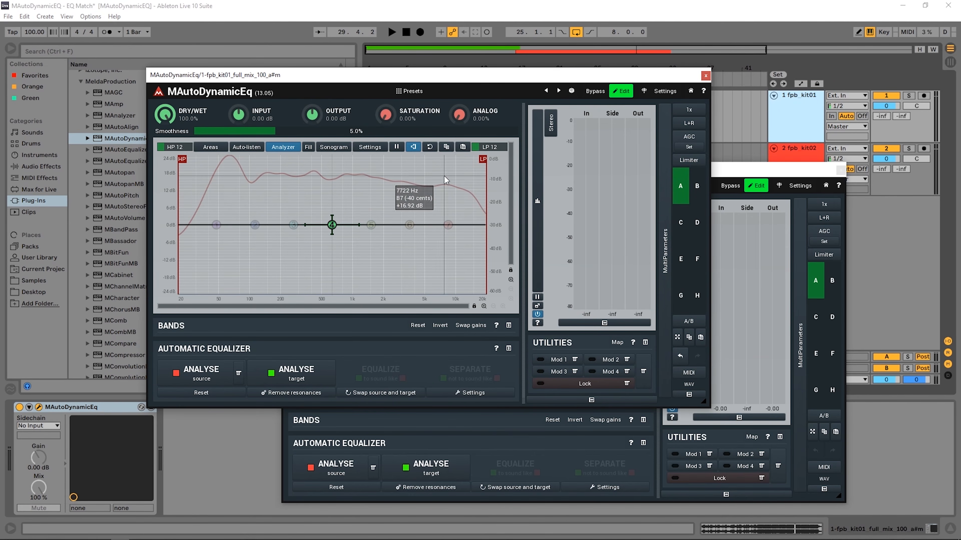
- Close the fpb_kit02 plug-in window and set the arrangement loop to bars 9 to 17 of the fpb_kit01 clip
click(840, 170)
drag(471, 80, 568, 142)
drag(624, 76, 474, 76)
- Run the target analysis in the fpb_kit01 track's plug-in while playing the looped section, then finish it
click(376, 441)
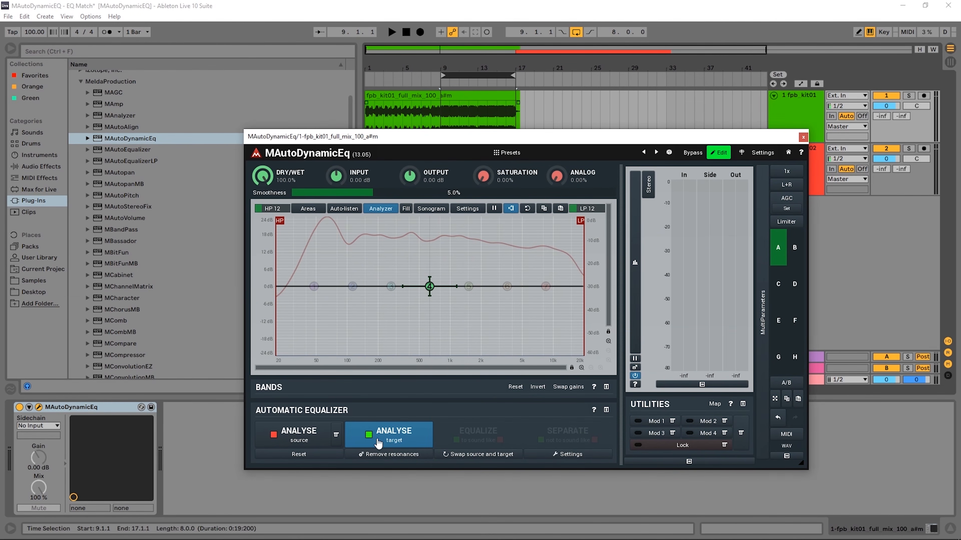
key(space)
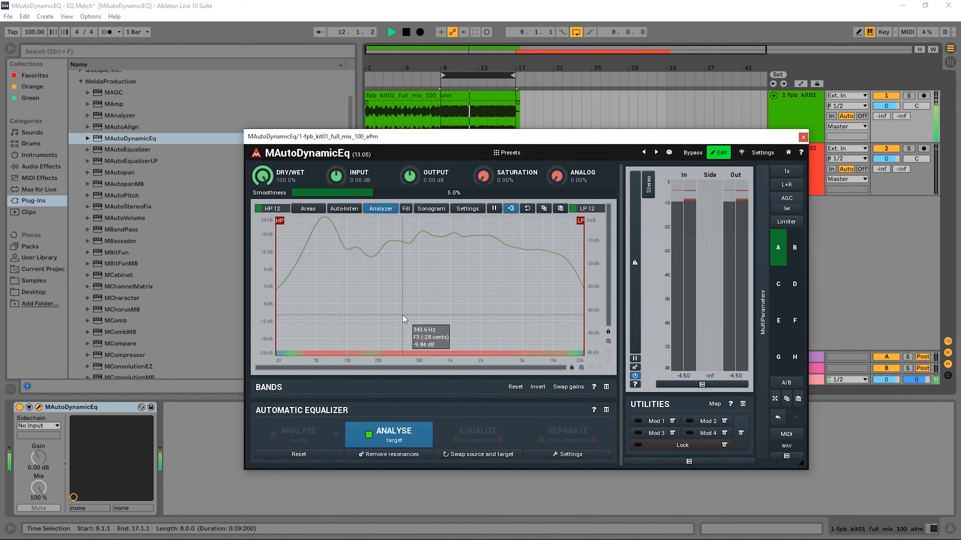
key(space)
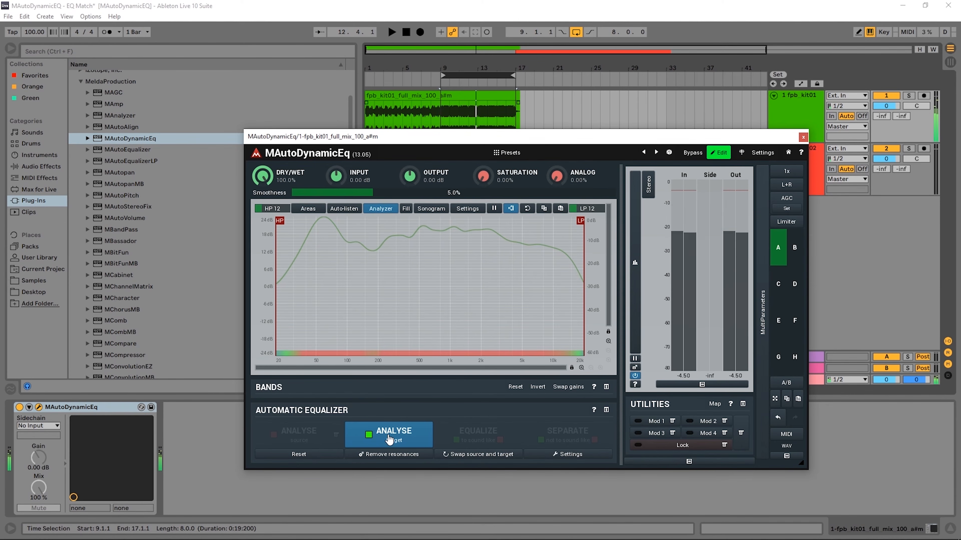
click(388, 435)
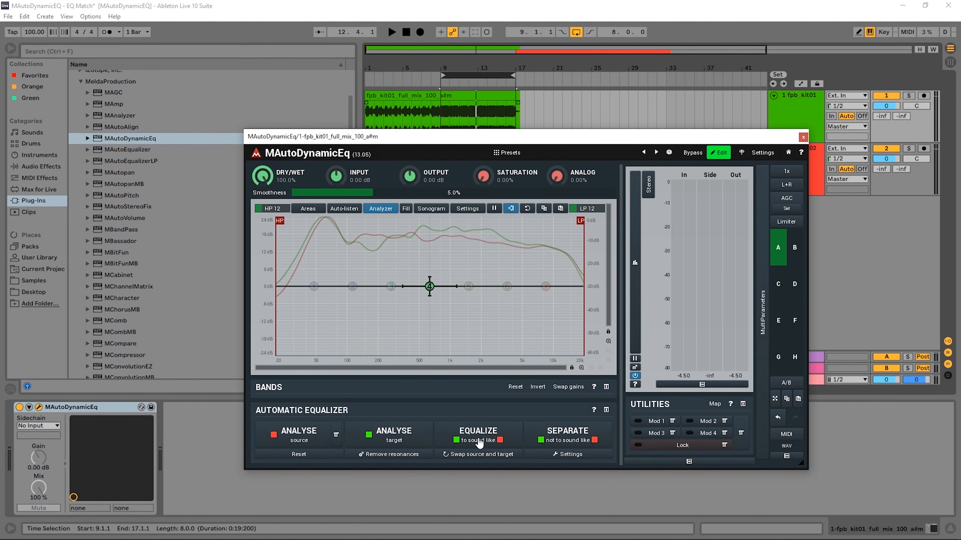
- Set the auto-equalizer's bottom frequency to 120.5 Hz and equalize the target to sound like the source
click(566, 454)
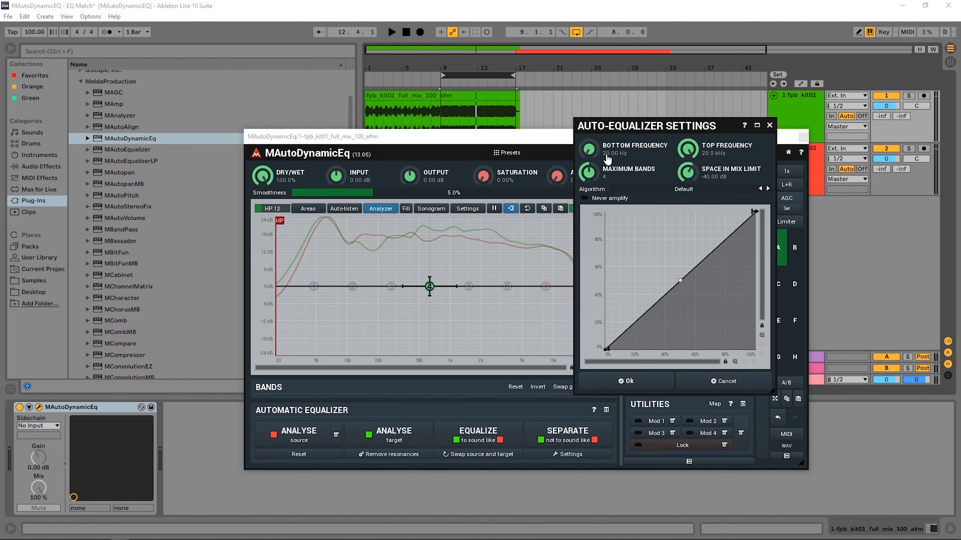
drag(594, 150, 593, 144)
click(639, 381)
click(489, 437)
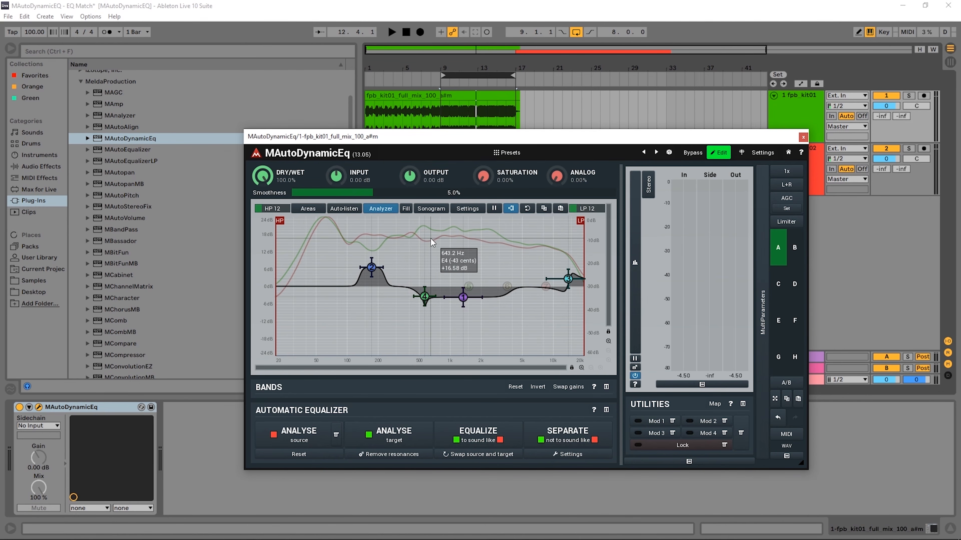
- Lower Dry/Wet to about 80.8% and raise Smoothness to 12.7%, equalizing the target to the source again
drag(262, 177, 262, 195)
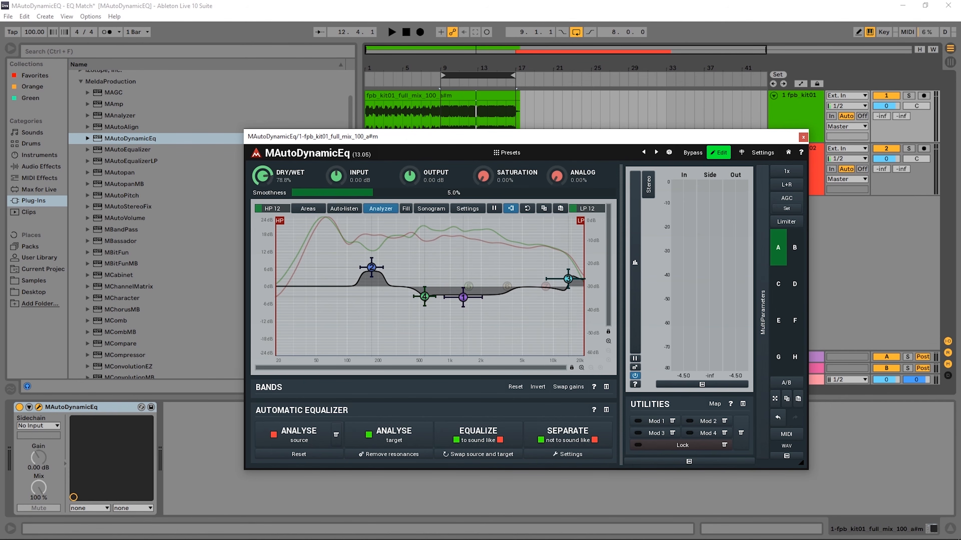
drag(381, 193, 497, 194)
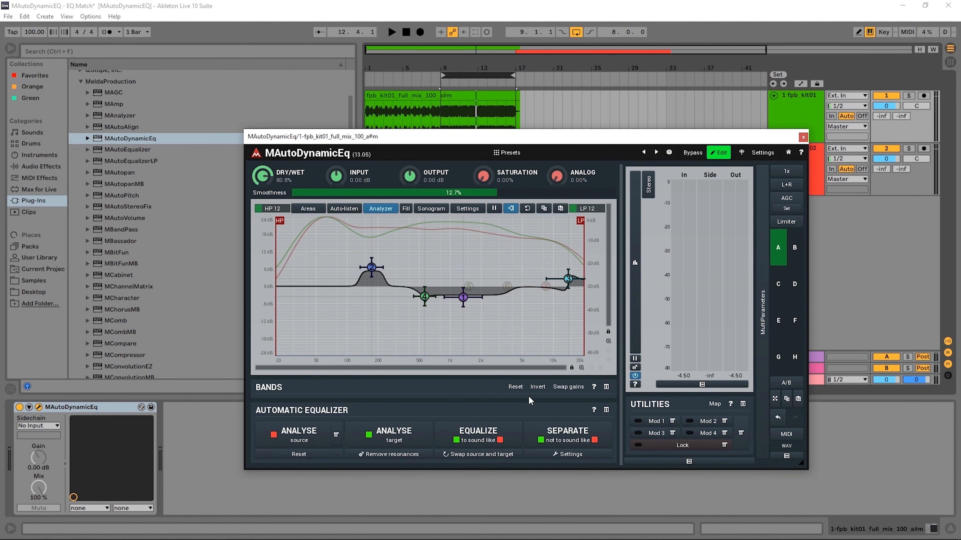
click(491, 439)
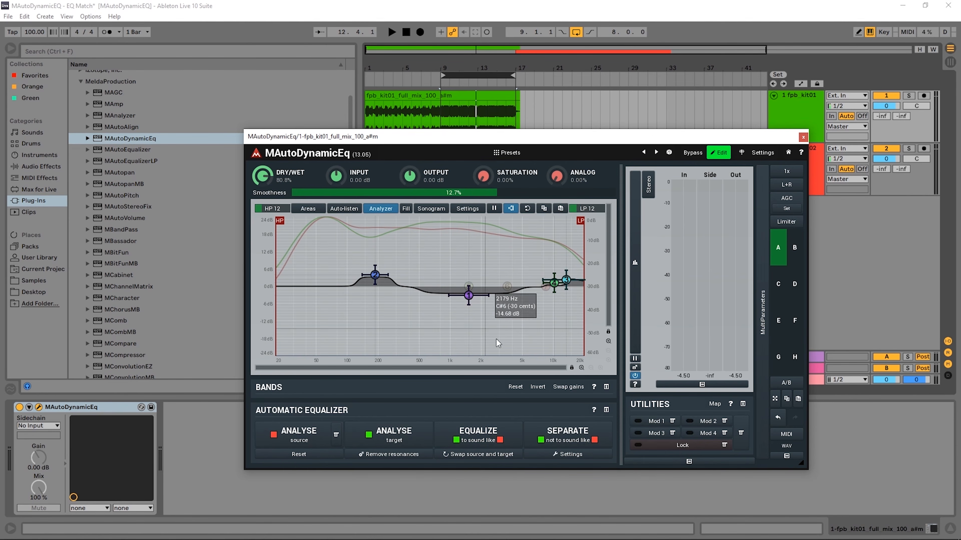
- Limit the auto-equalizer to a maximum of 3 bands and re-equalize the target to sound like the source
click(560, 455)
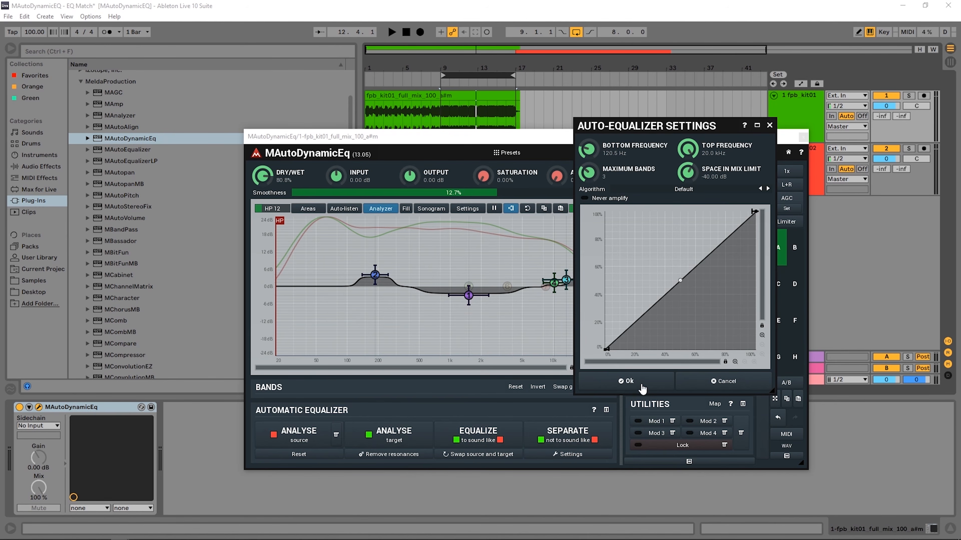
click(639, 380)
click(492, 439)
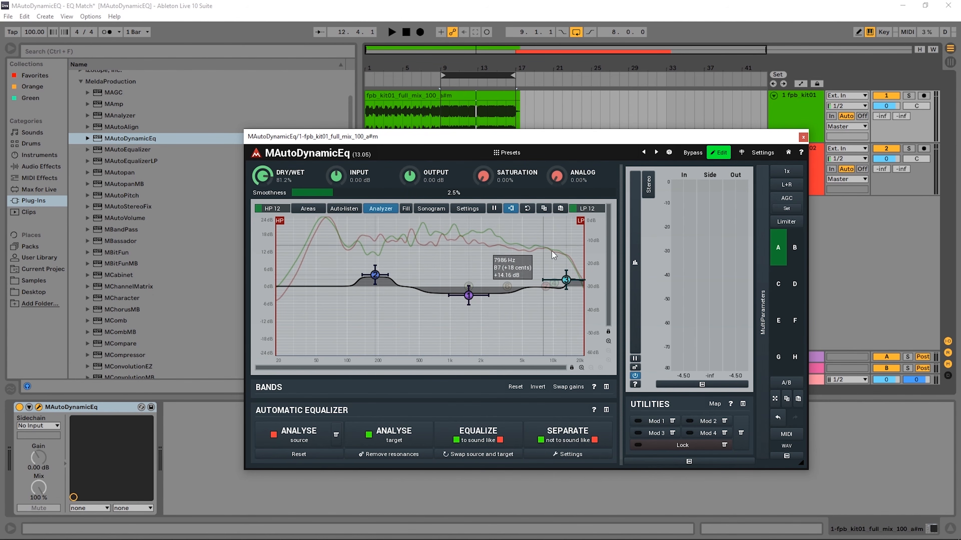
- Set Smoothness to 10.2% and play the loop, switching bypass on and off to compare the matched and original sound
drag(332, 191, 456, 192)
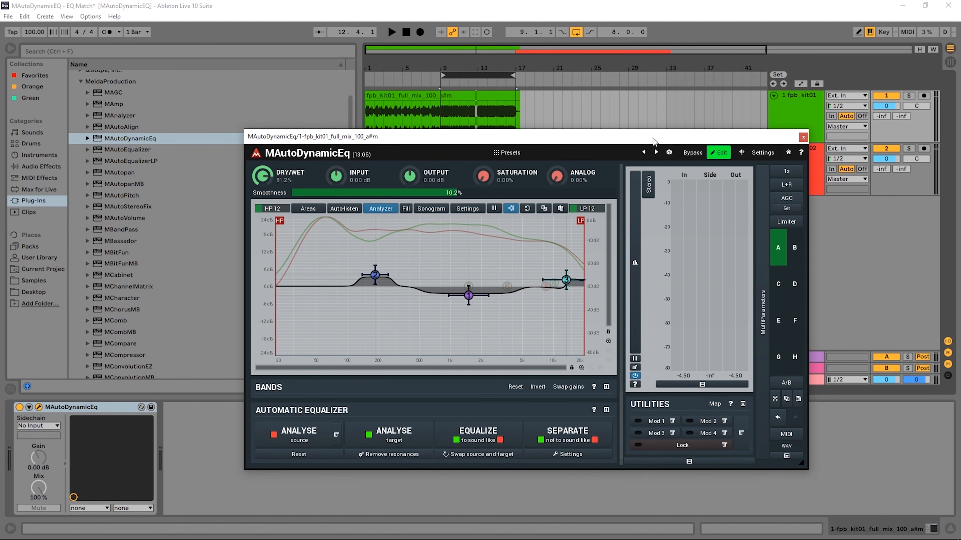
key(space)
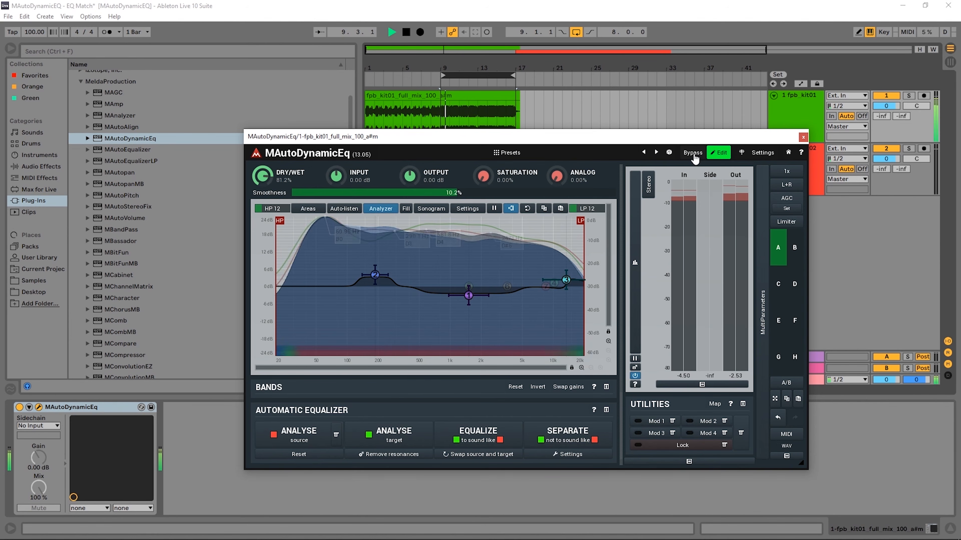
click(692, 154)
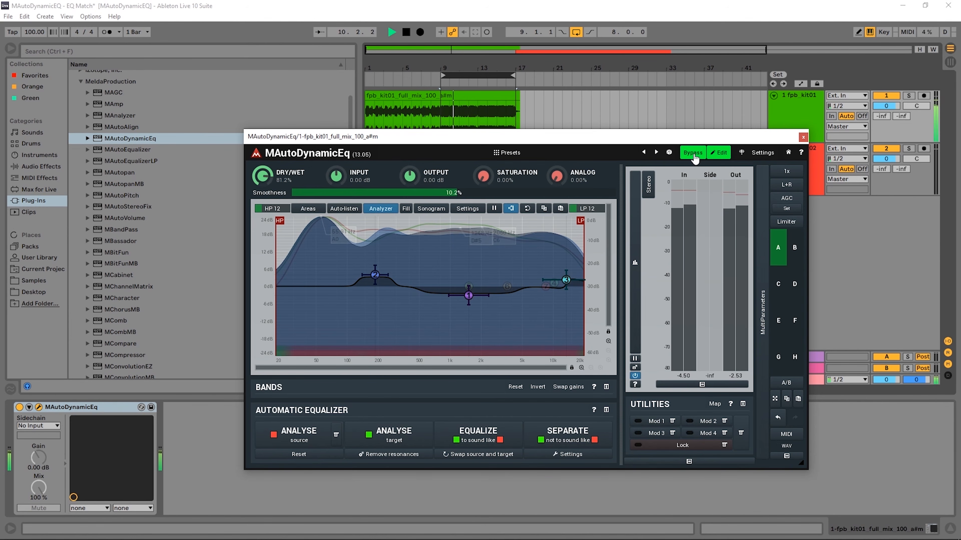
click(692, 154)
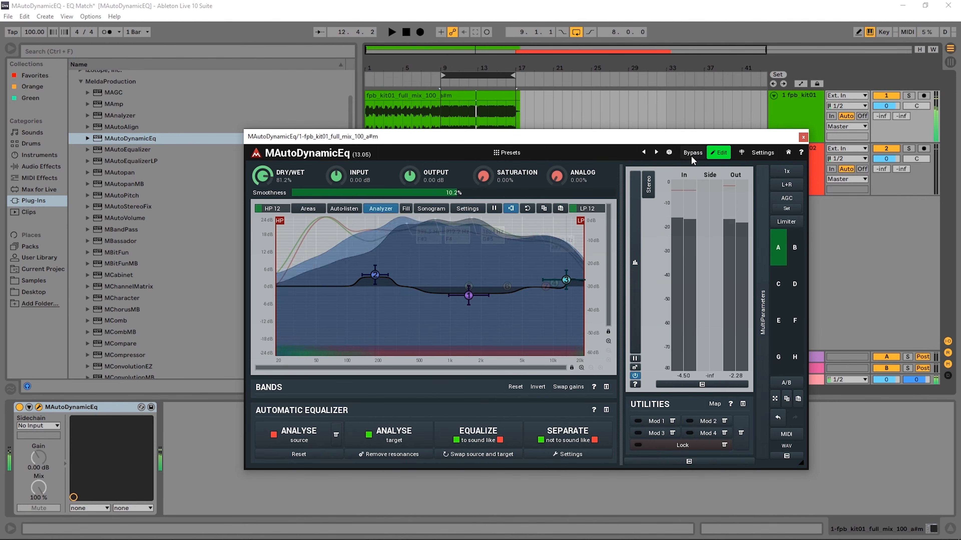
key(space)
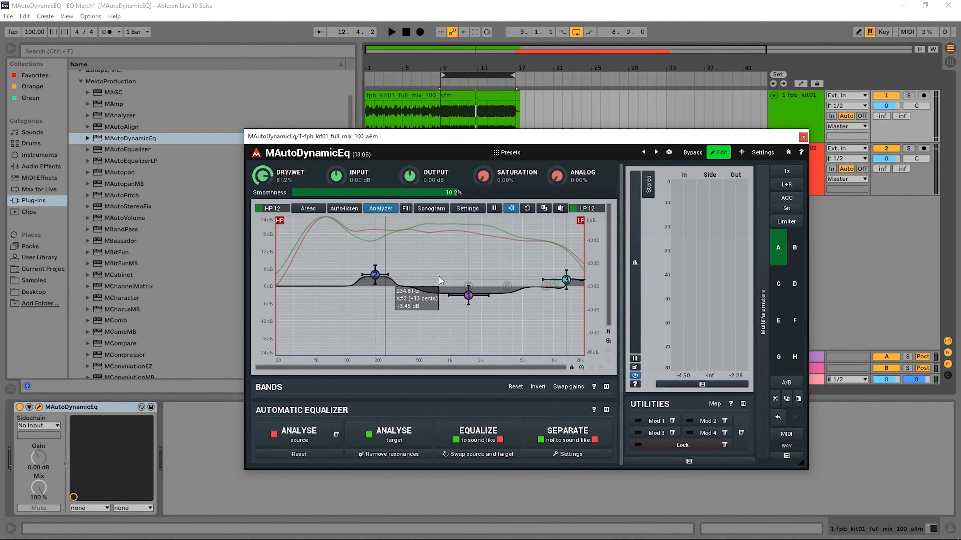